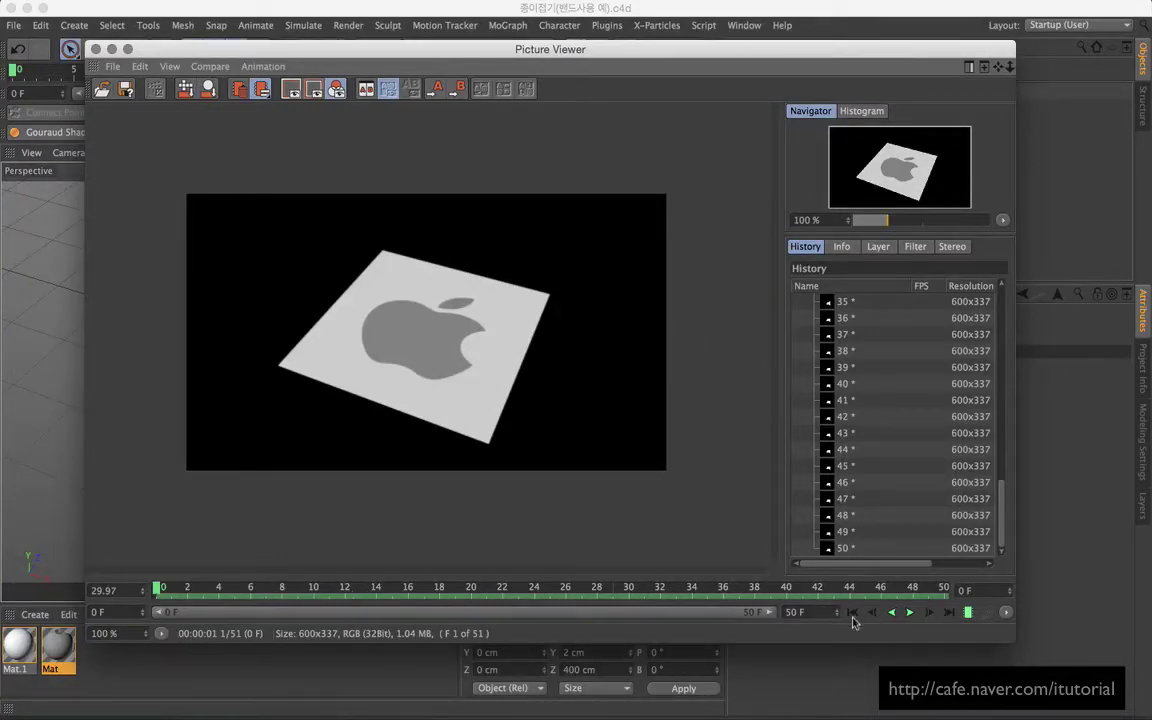
# - Play and scrub through the rendered Apple-logo fold animation in the Picture Viewer
pyautogui.click(908, 613)
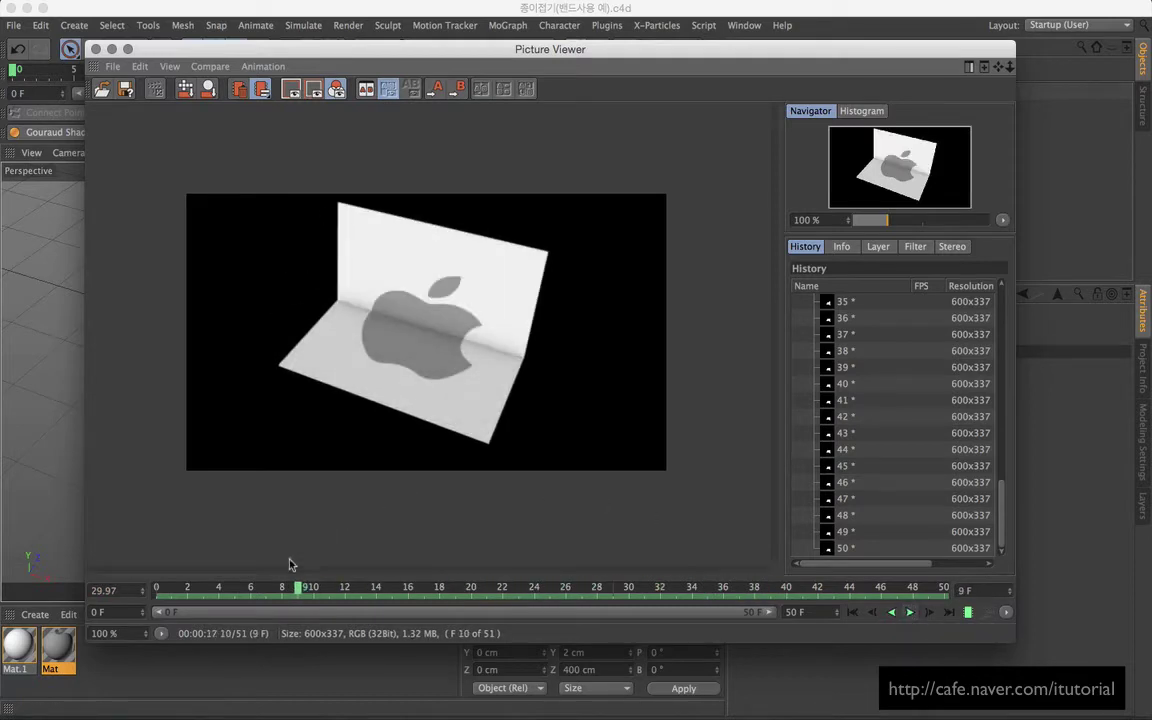
pyautogui.moveTo(300, 587)
pyautogui.mouseDown()
pyautogui.moveTo(364, 578)
pyautogui.moveTo(252, 578)
pyautogui.moveTo(680, 571)
pyautogui.moveTo(360, 578)
pyautogui.moveTo(660, 584)
pyautogui.mouseUp()
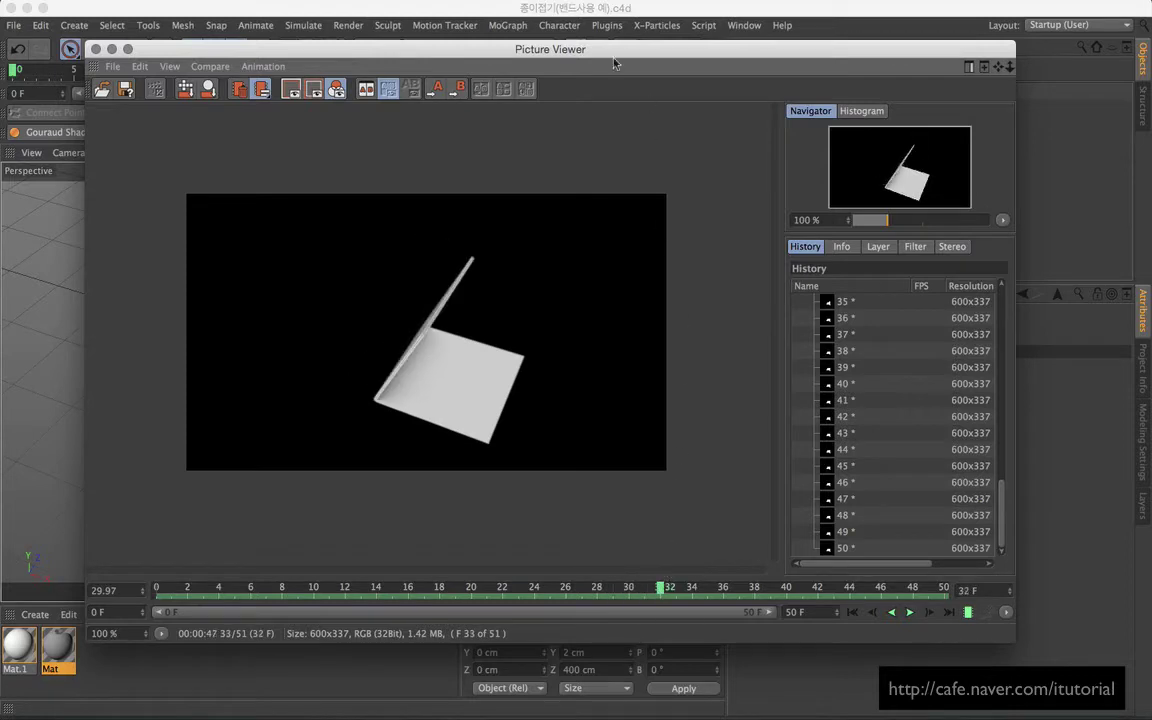
pyautogui.moveTo(553, 60); pyautogui.dragTo(542, 276)
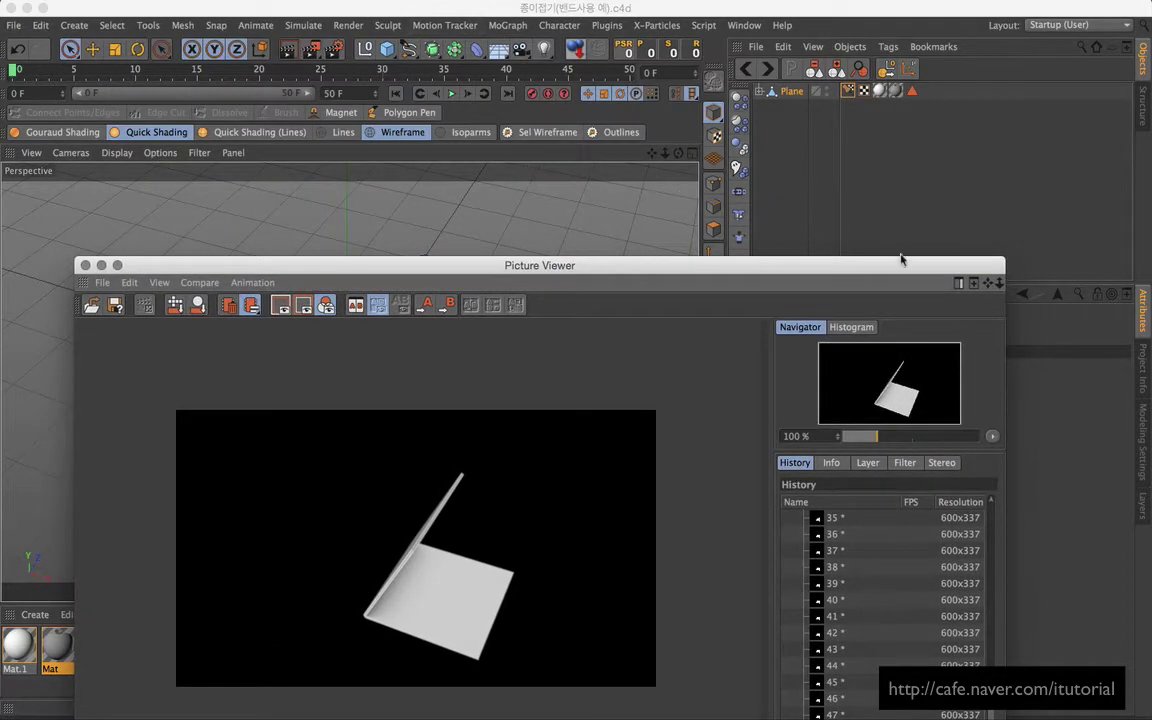
pyautogui.moveTo(695, 270); pyautogui.dragTo(732, 137)
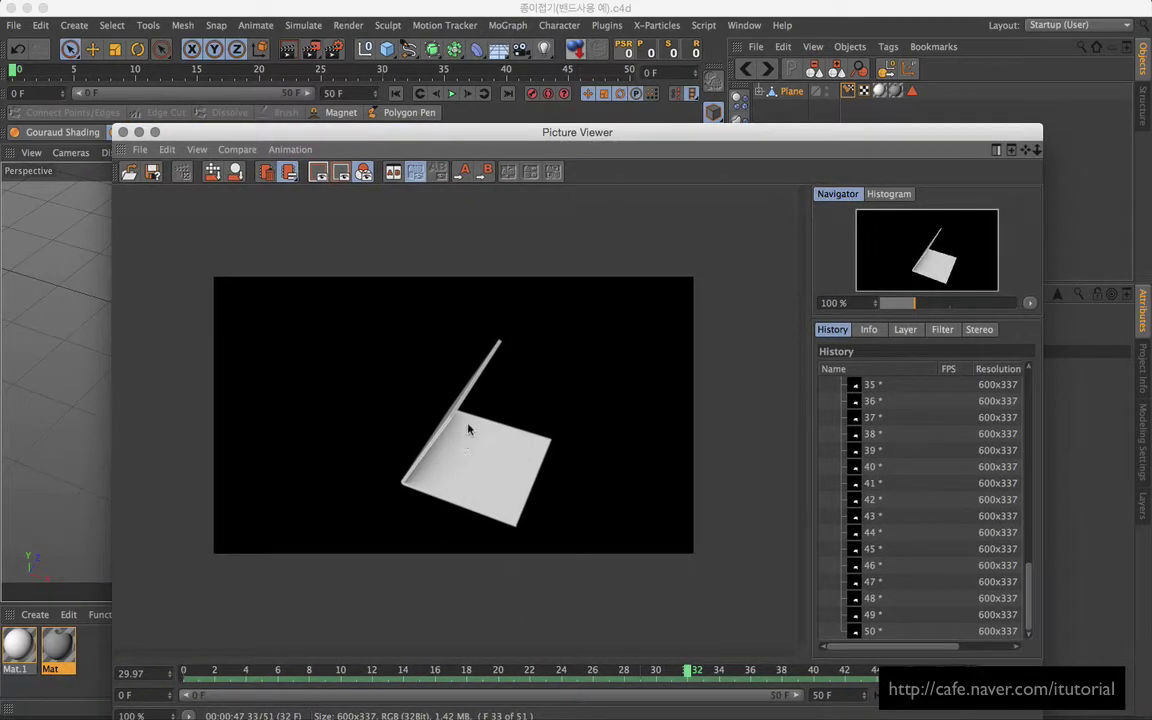
pyautogui.moveTo(641, 670)
pyautogui.mouseDown()
pyautogui.moveTo(283, 695)
pyautogui.moveTo(657, 657)
pyautogui.mouseUp()
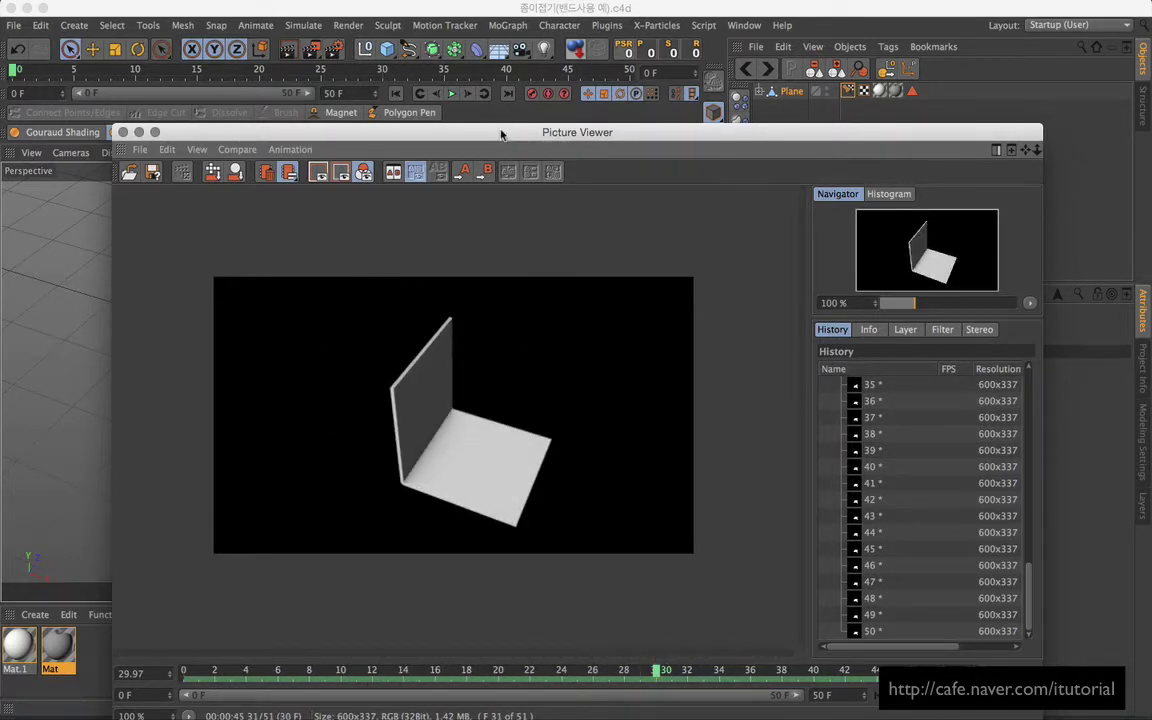
# - Move the Picture Viewer out of the way and minimize it
pyautogui.moveTo(501, 134)
pyautogui.mouseDown()
pyautogui.moveTo(492, 205)
pyautogui.moveTo(544, 99)
pyautogui.mouseUp()
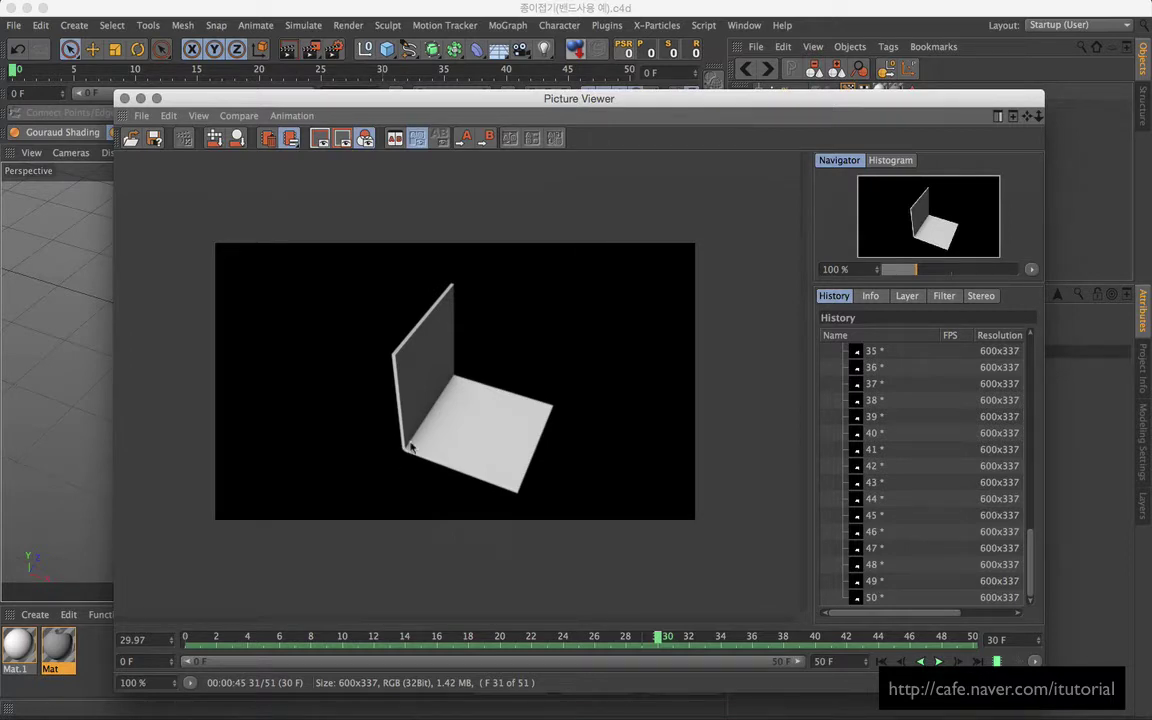
pyautogui.moveTo(463, 98); pyautogui.dragTo(441, 69)
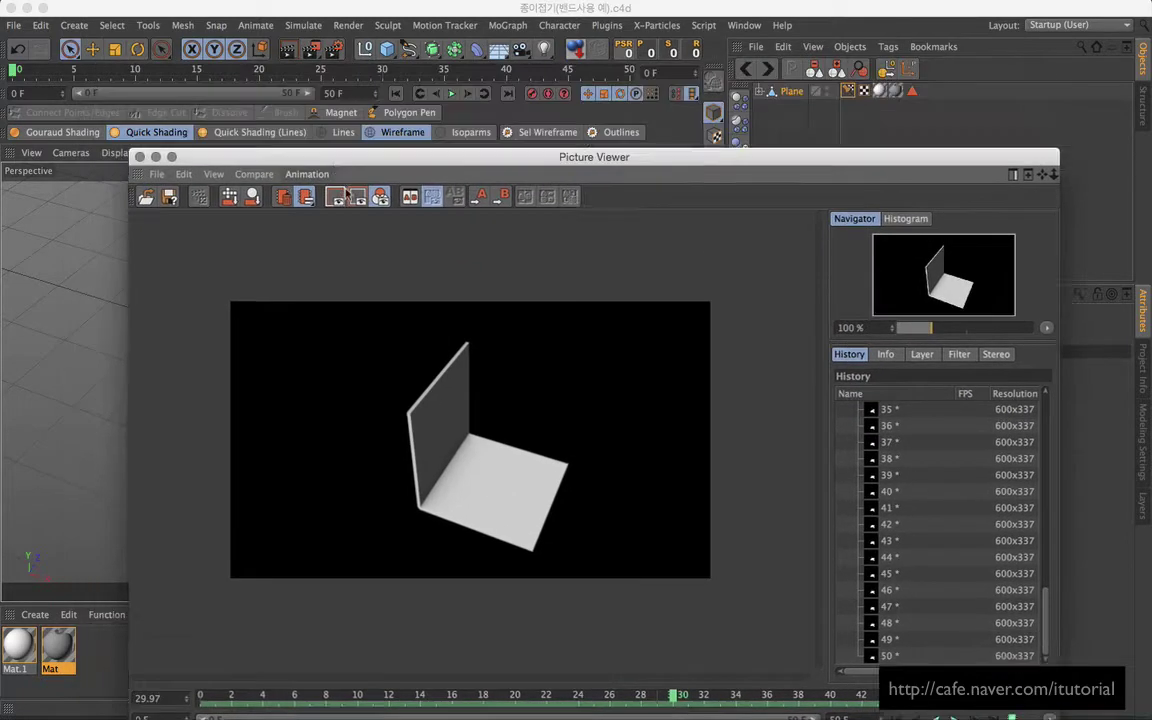
pyautogui.moveTo(268, 70); pyautogui.dragTo(439, 499)
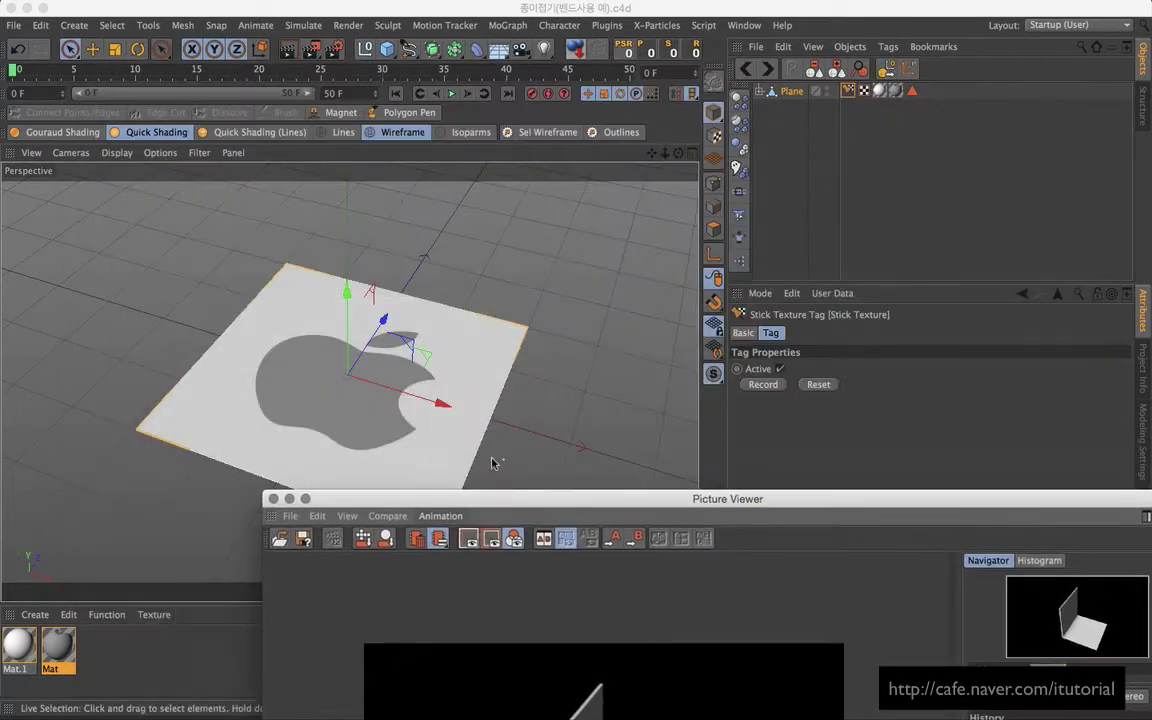
pyautogui.click(289, 499)
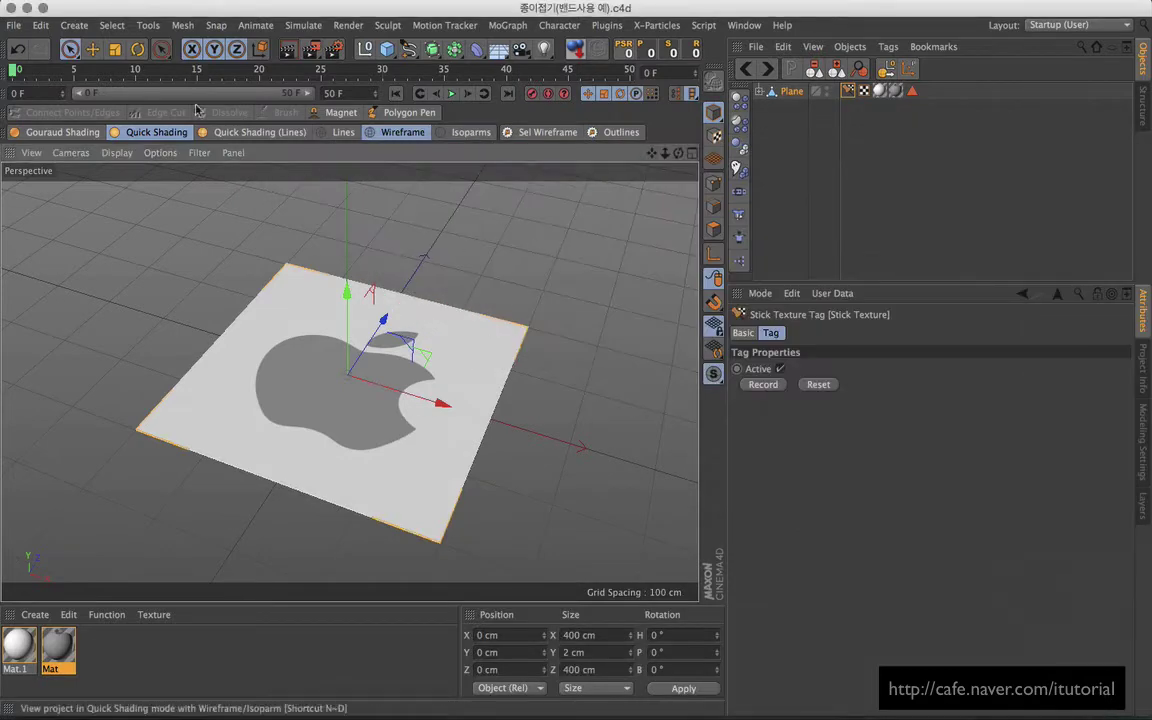
# - Preview frame 11 of the fold, then start a new empty project
pyautogui.moveTo(88, 72); pyautogui.dragTo(147, 72)
pyautogui.click(14, 25)
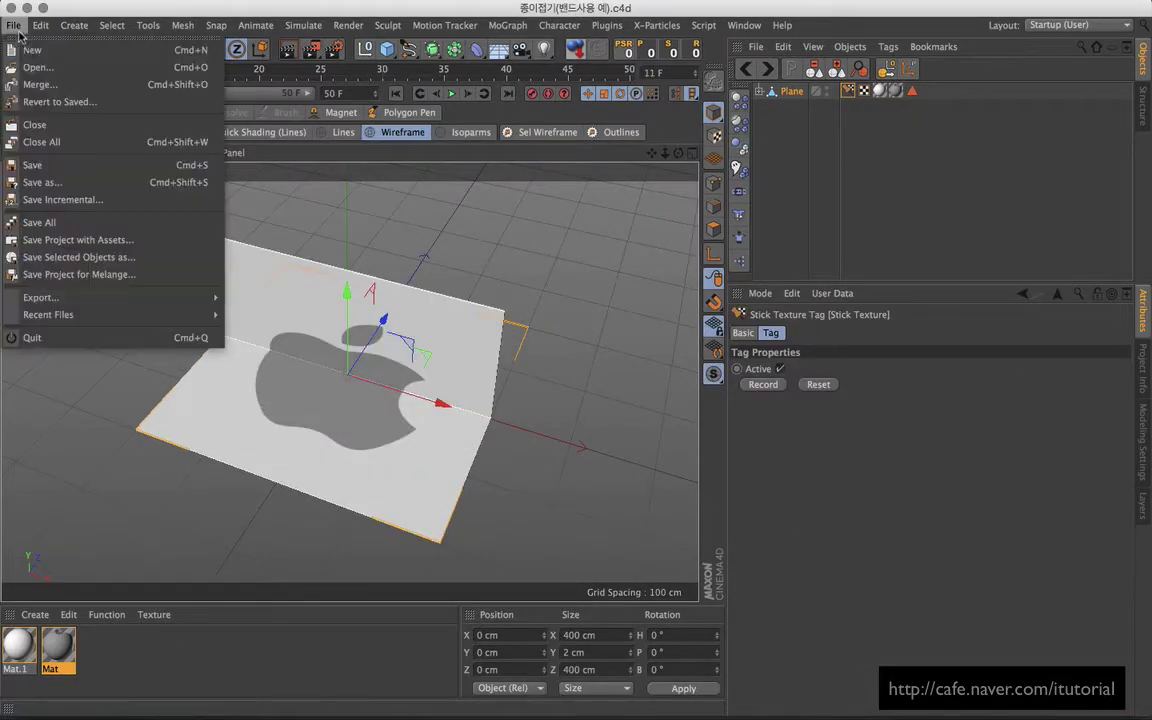
pyautogui.click(29, 49)
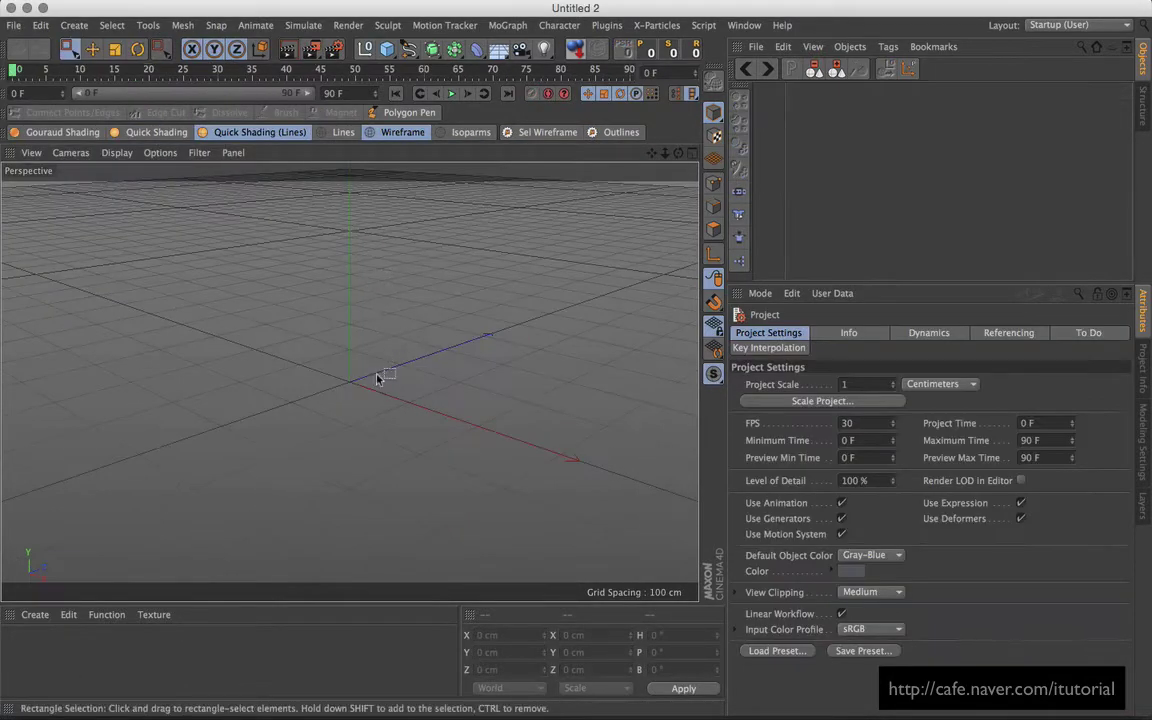
# - Add a 400 cm Plane with 2 width and 2 height segments
pyautogui.keyDown('alt'); pyautogui.moveTo(379, 381); pyautogui.dragTo(386, 383); pyautogui.keyUp('alt')
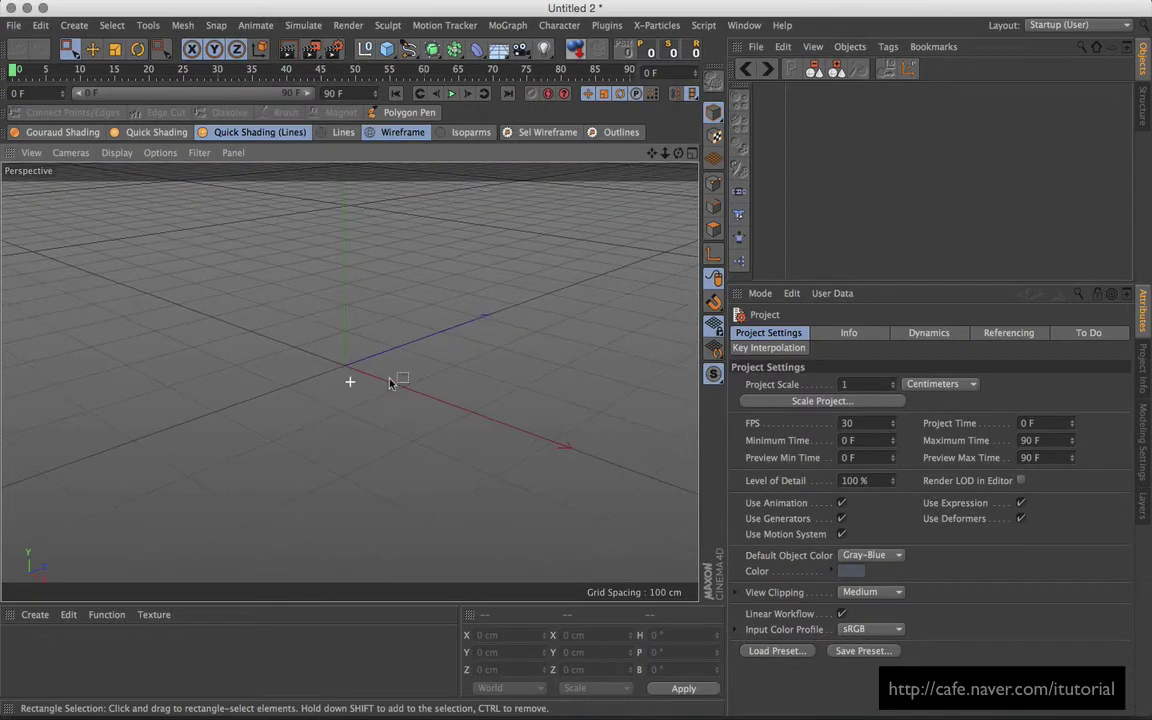
pyautogui.click(387, 48)
pyautogui.click(530, 101)
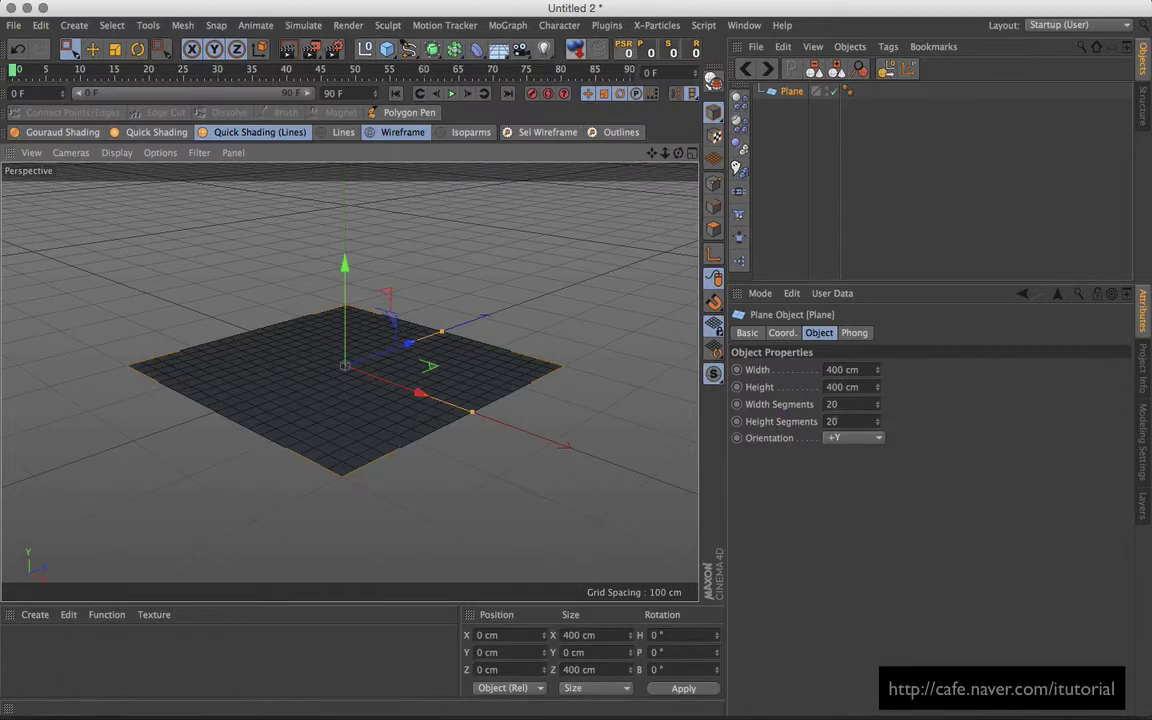
pyautogui.click(841, 404)
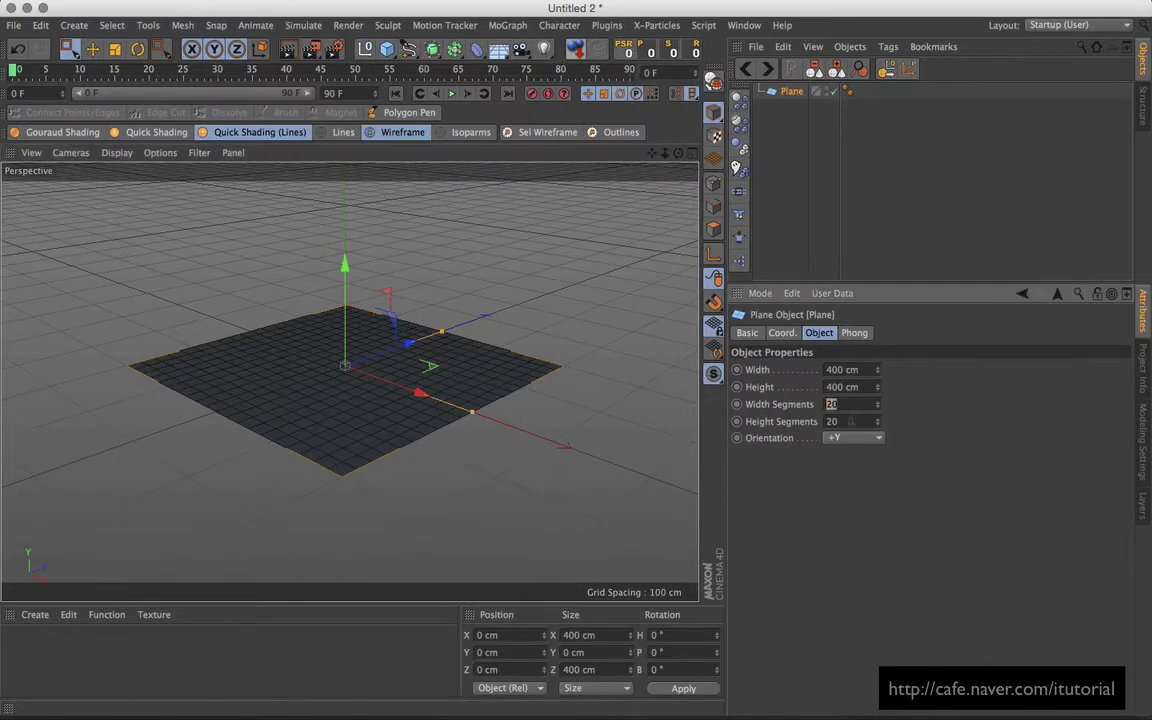
pyautogui.write('2')
pyautogui.press('Return')
pyautogui.moveTo(450, 368)
pyautogui.keyDown('alt'); pyautogui.mouseDown()
pyautogui.moveTo(506, 380)
pyautogui.moveTo(445, 386)
pyautogui.moveTo(447, 403)
pyautogui.moveTo(452, 346)
pyautogui.moveTo(470, 342)
pyautogui.moveTo(462, 348)
pyautogui.mouseUp(); pyautogui.keyUp('alt')
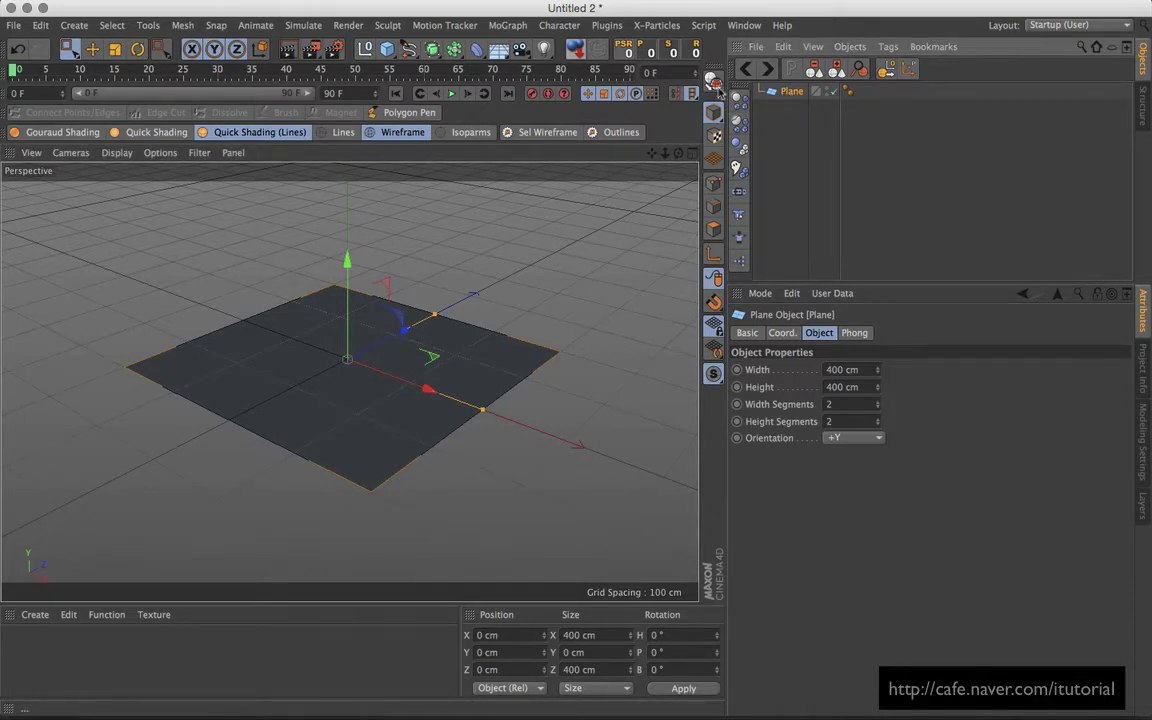
# - Convert the plane into an editable polygon object with C
pyautogui.press('c')
pyautogui.click(784, 110)
pyautogui.click(789, 92)
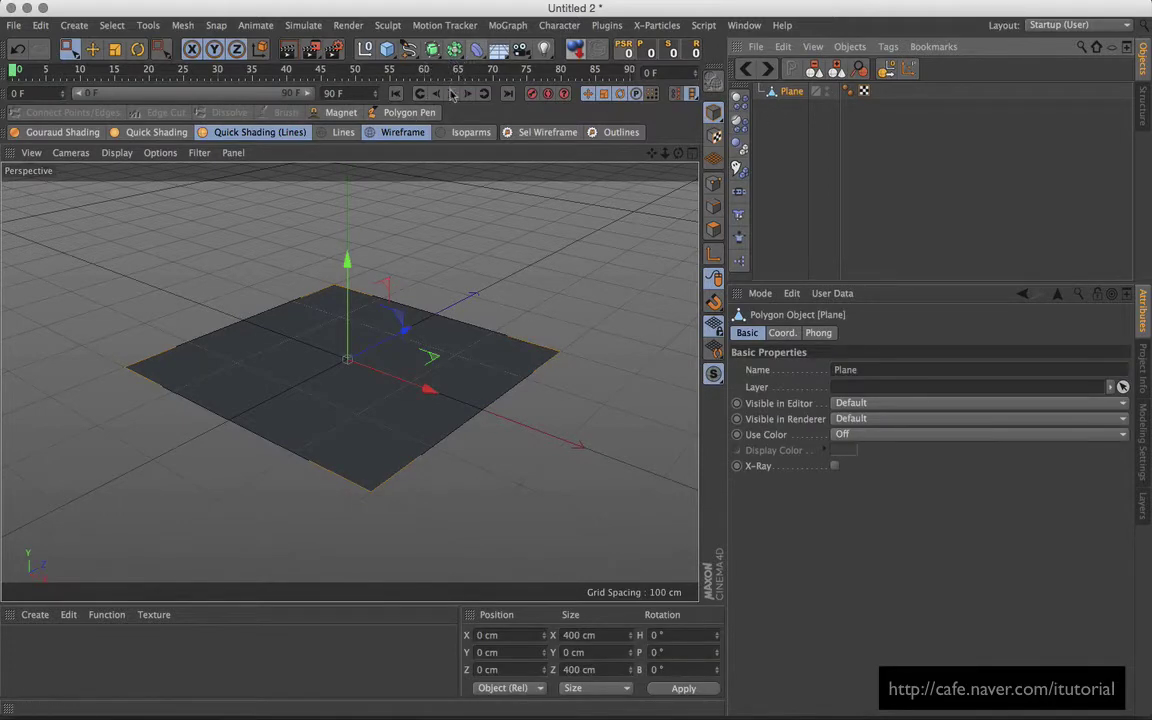
pyautogui.moveTo(398, 237)
pyautogui.keyDown('alt'); pyautogui.mouseDown()
pyautogui.moveTo(442, 260)
pyautogui.moveTo(435, 236)
pyautogui.moveTo(463, 226)
pyautogui.moveTo(463, 249)
pyautogui.mouseUp(); pyautogui.keyUp('alt')
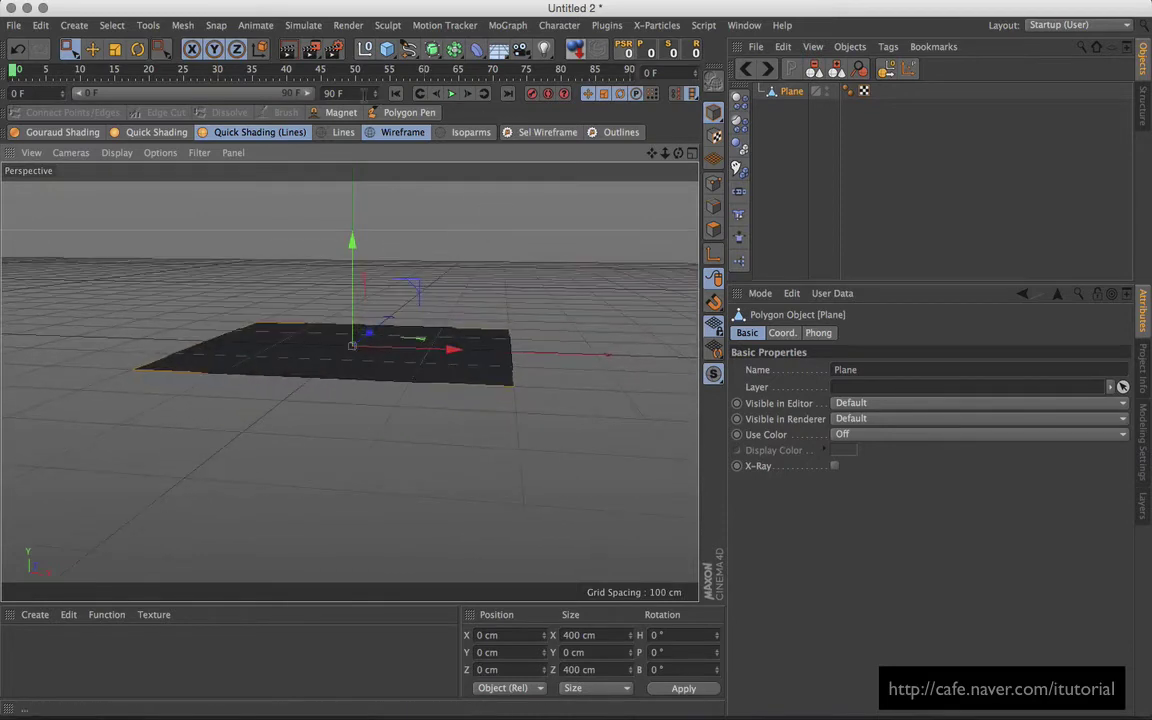
# - Wrap the Plane in a Cloth Surface and give it -3 cm thickness
pyautogui.click(304, 25)
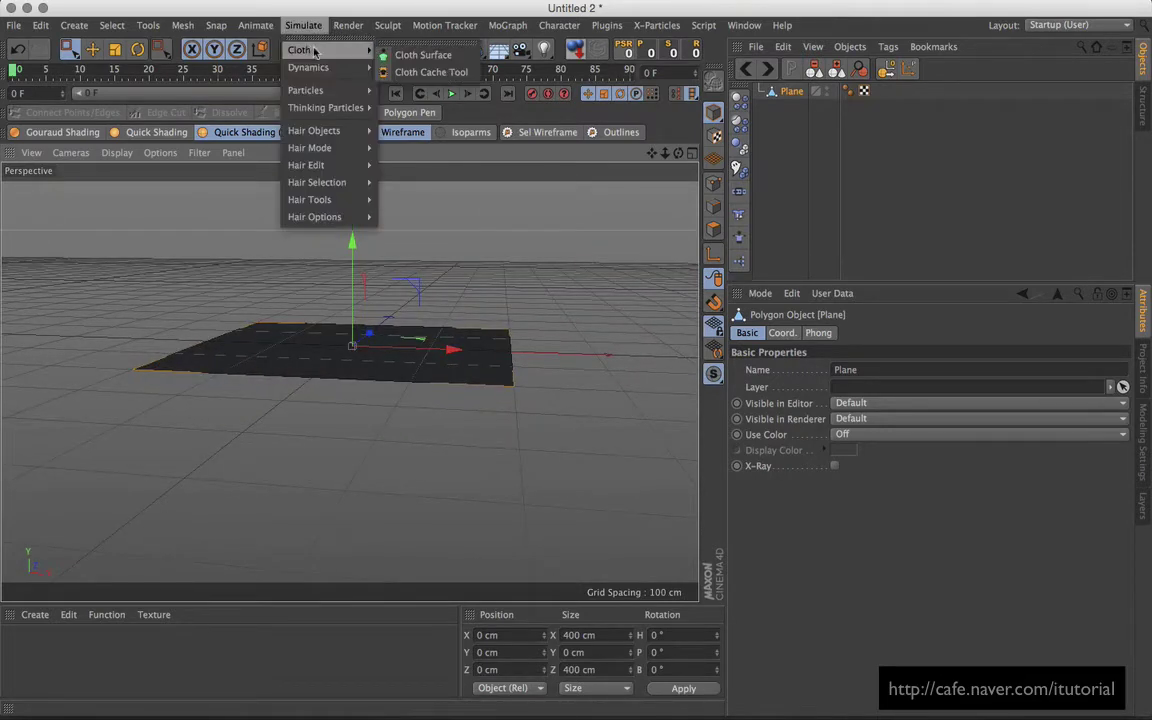
pyautogui.click(415, 47)
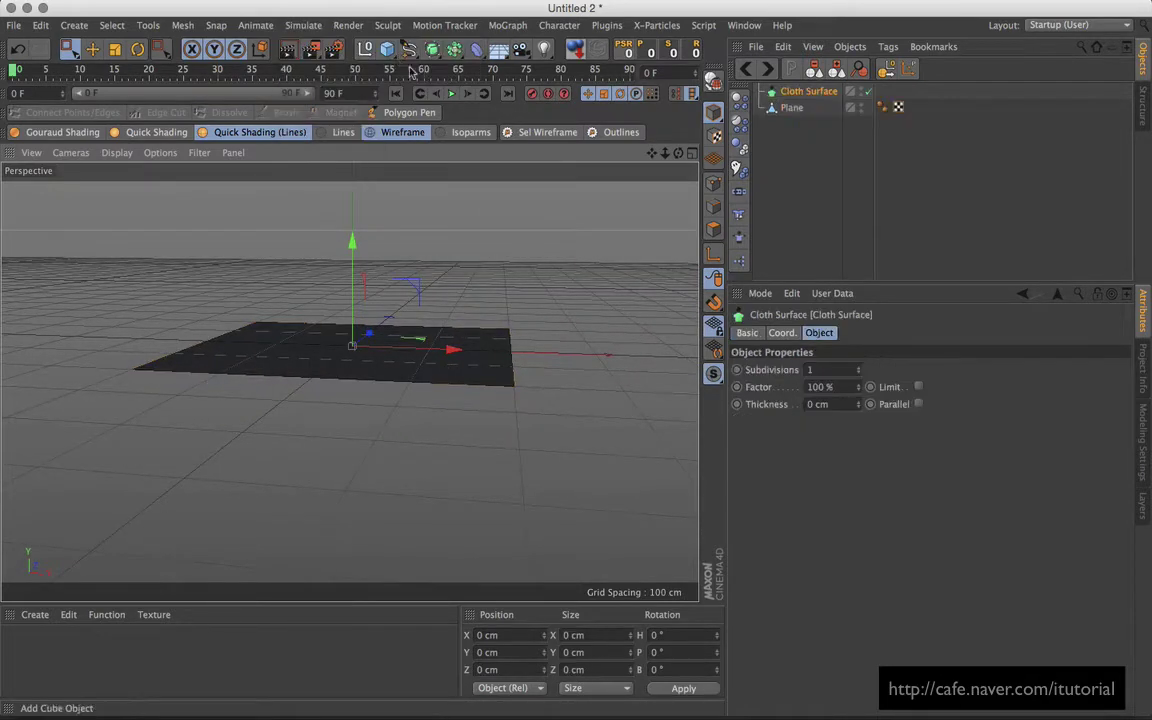
pyautogui.moveTo(791, 107); pyautogui.dragTo(808, 91)
pyautogui.click(808, 91)
pyautogui.click(858, 368)
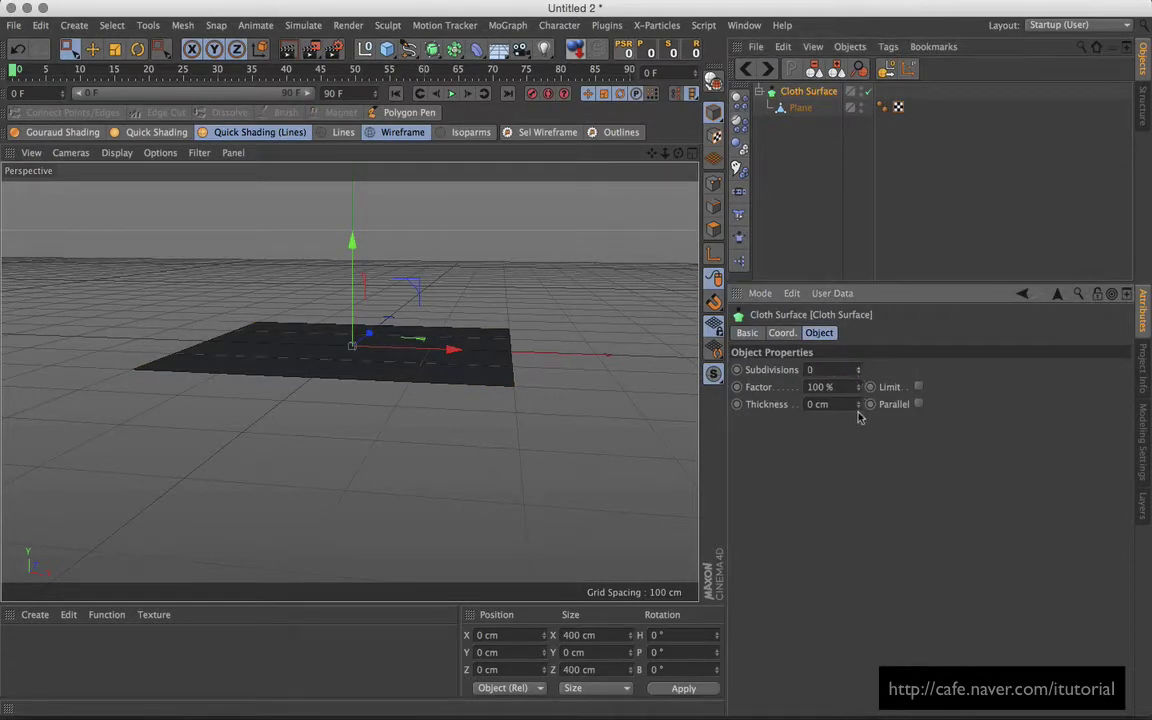
pyautogui.moveTo(858, 416); pyautogui.dragTo(858, 420)
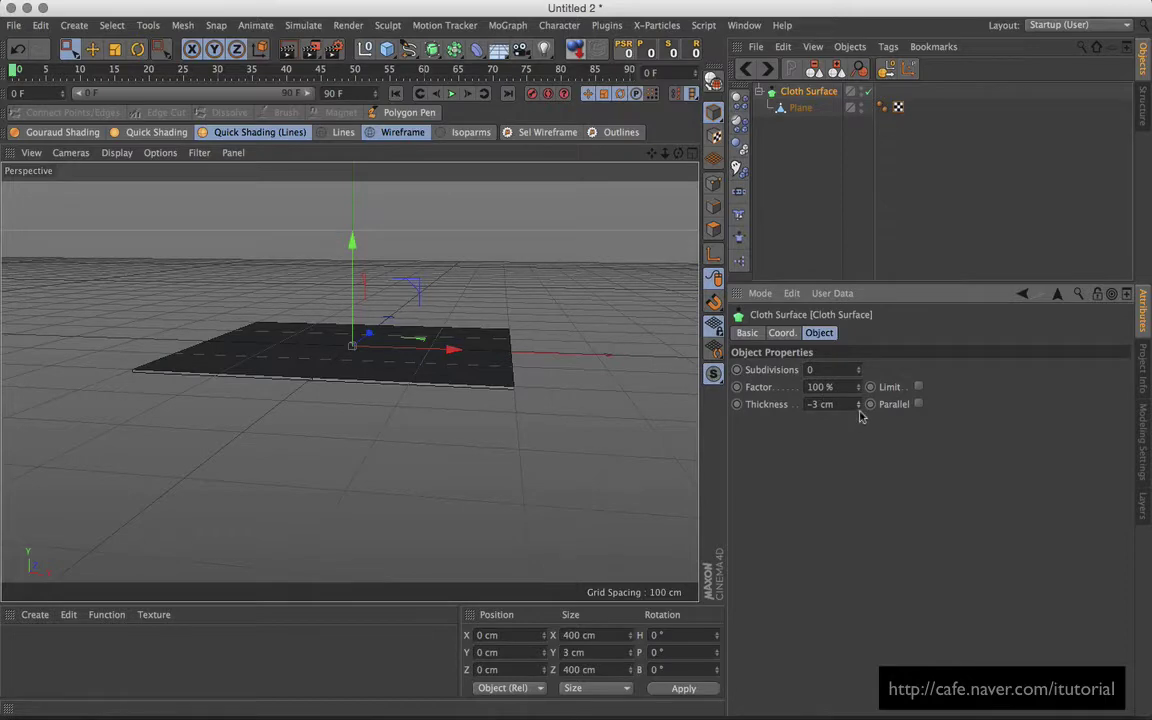
# - Inspect the thickened plane and adjust the Cloth Surface thickness to -2 cm
pyautogui.scroll(3, 420, 340)
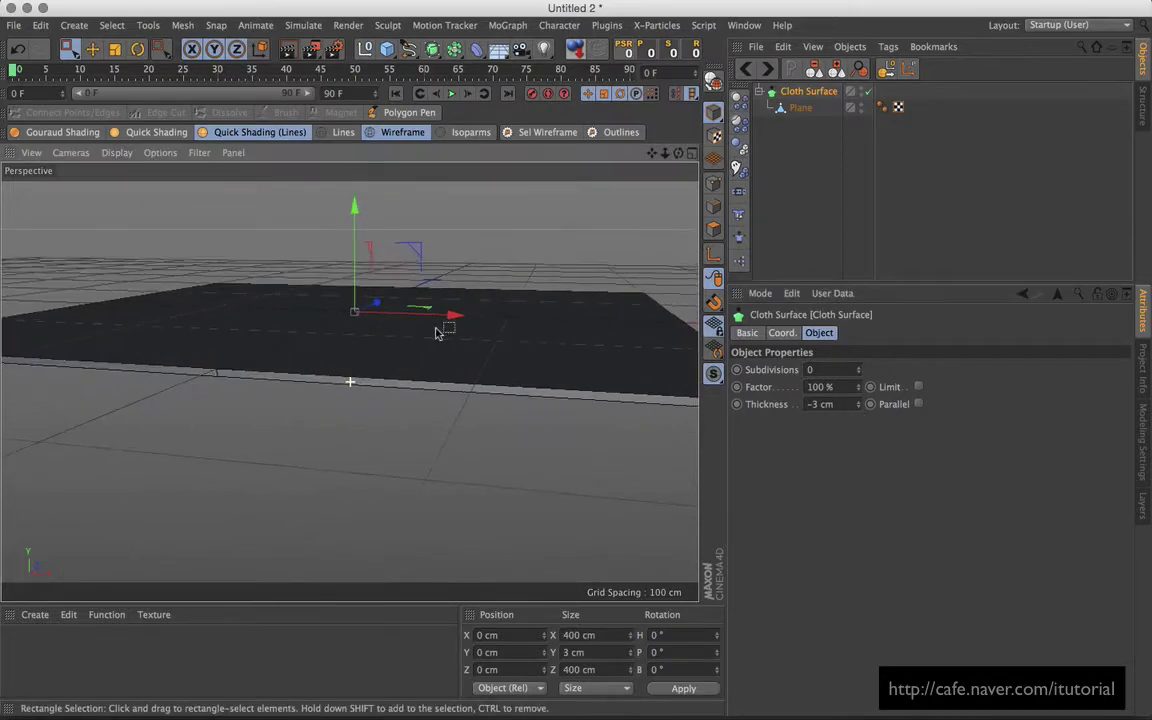
pyautogui.keyDown('alt'); pyautogui.moveTo(404, 346); pyautogui.dragTo(326, 366); pyautogui.keyUp('alt')
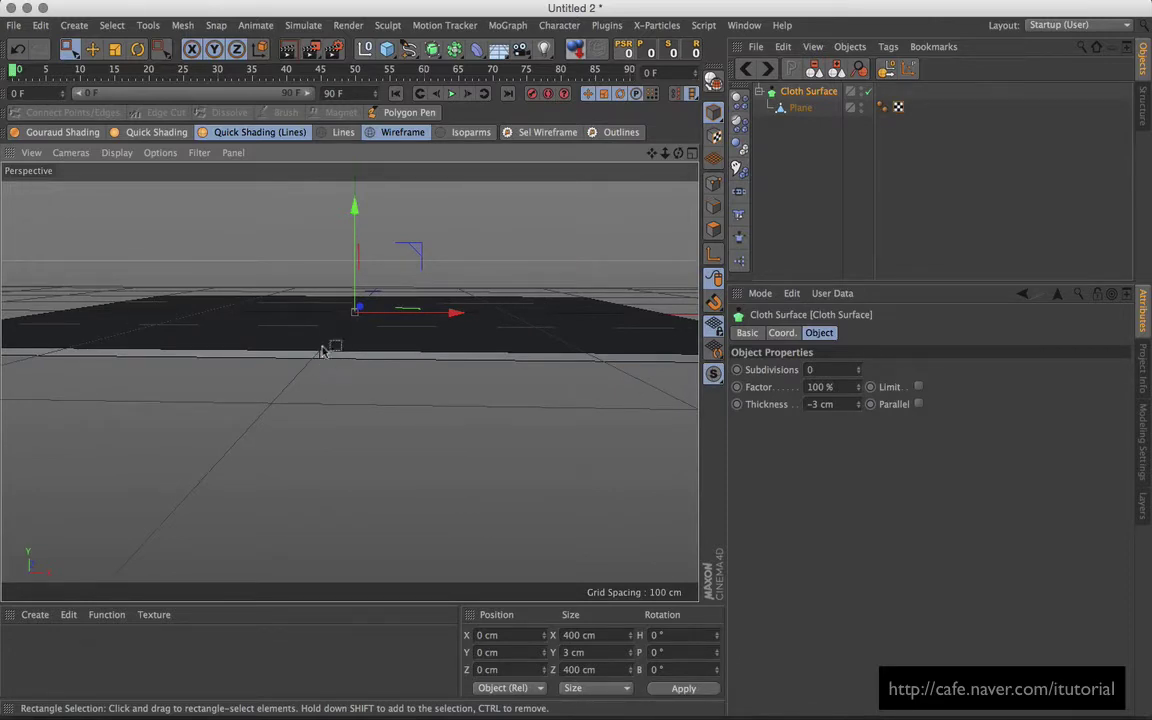
pyautogui.keyDown('alt'); pyautogui.moveTo(476, 309); pyautogui.dragTo(591, 365); pyautogui.keyUp('alt')
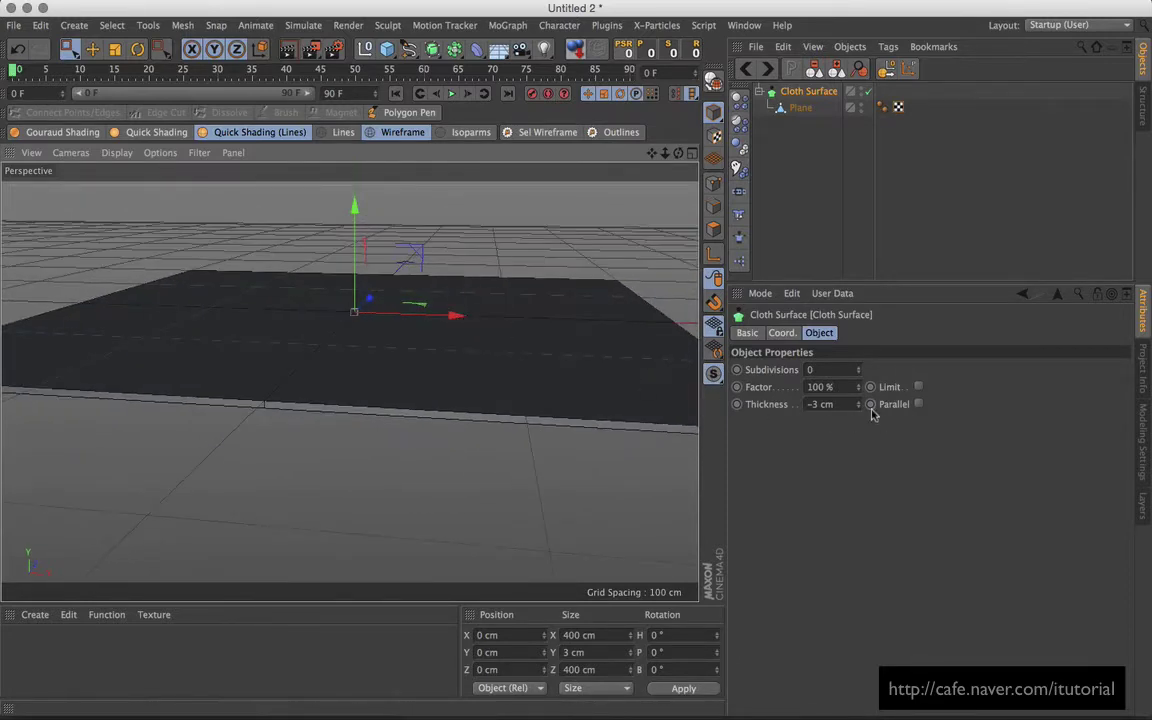
pyautogui.moveTo(858, 404); pyautogui.dragTo(863, 406)
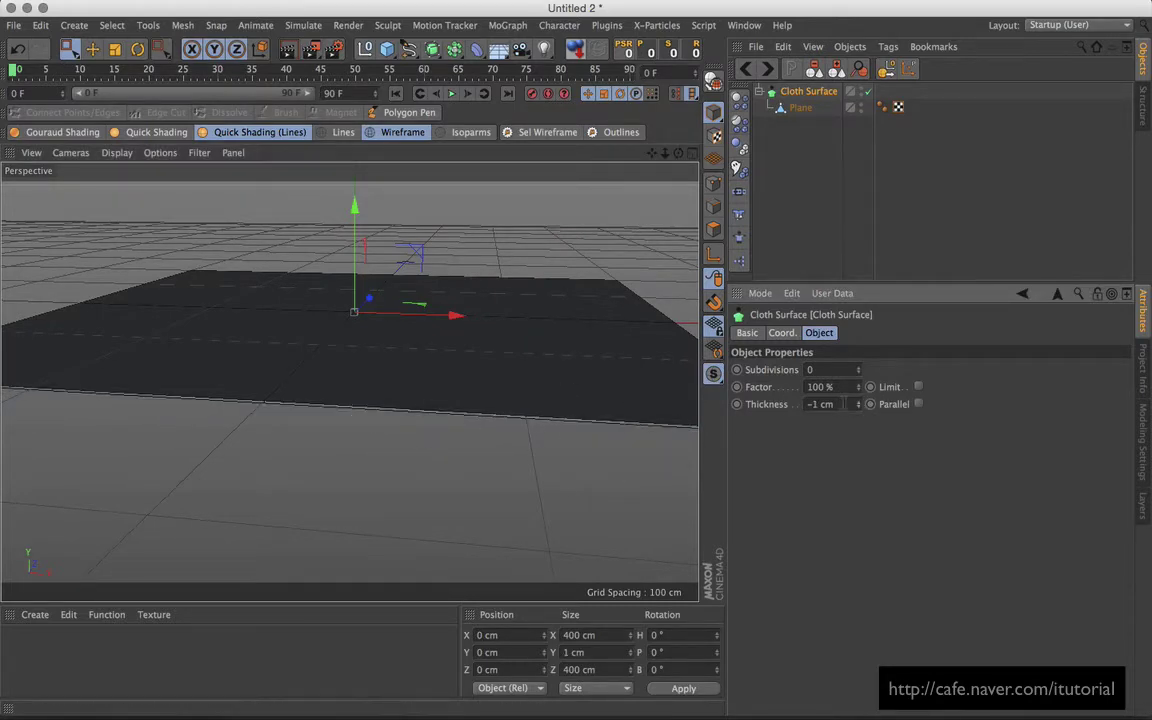
pyautogui.click(858, 408)
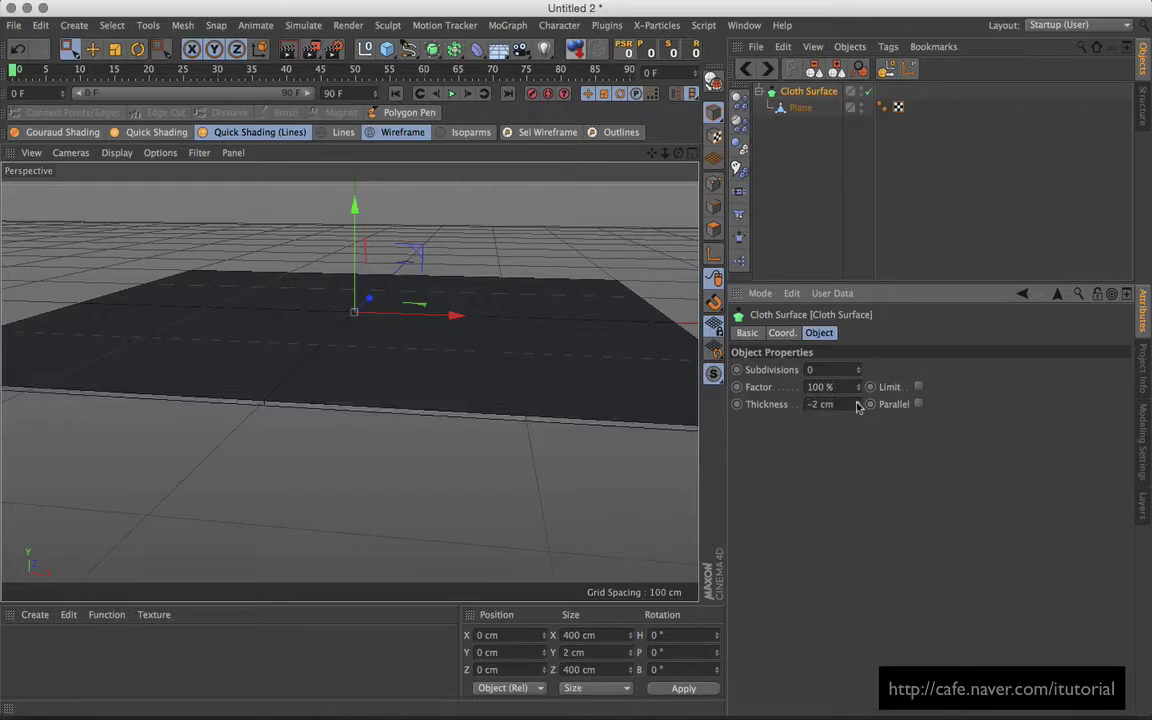
pyautogui.keyDown('alt'); pyautogui.moveTo(411, 373); pyautogui.dragTo(566, 342); pyautogui.keyUp('alt')
pyautogui.scroll(-3, 452, 353)
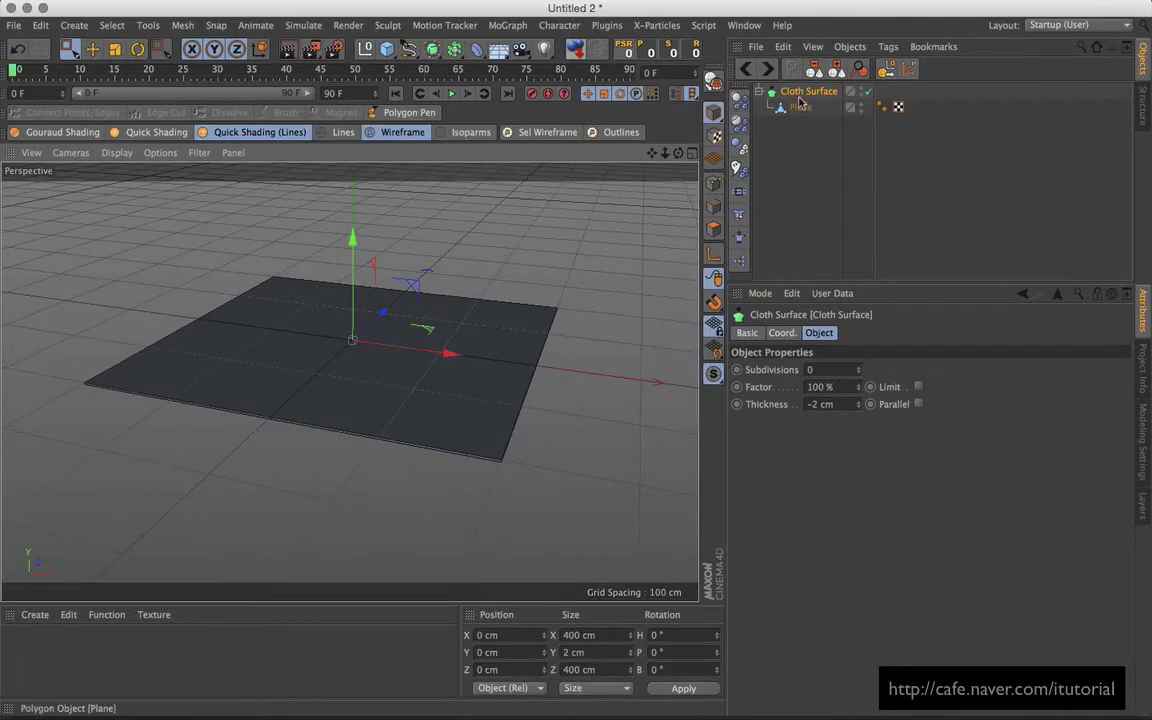
# - Delete the Cloth Surface so the Plane stands alone at top level
pyautogui.click(713, 80)
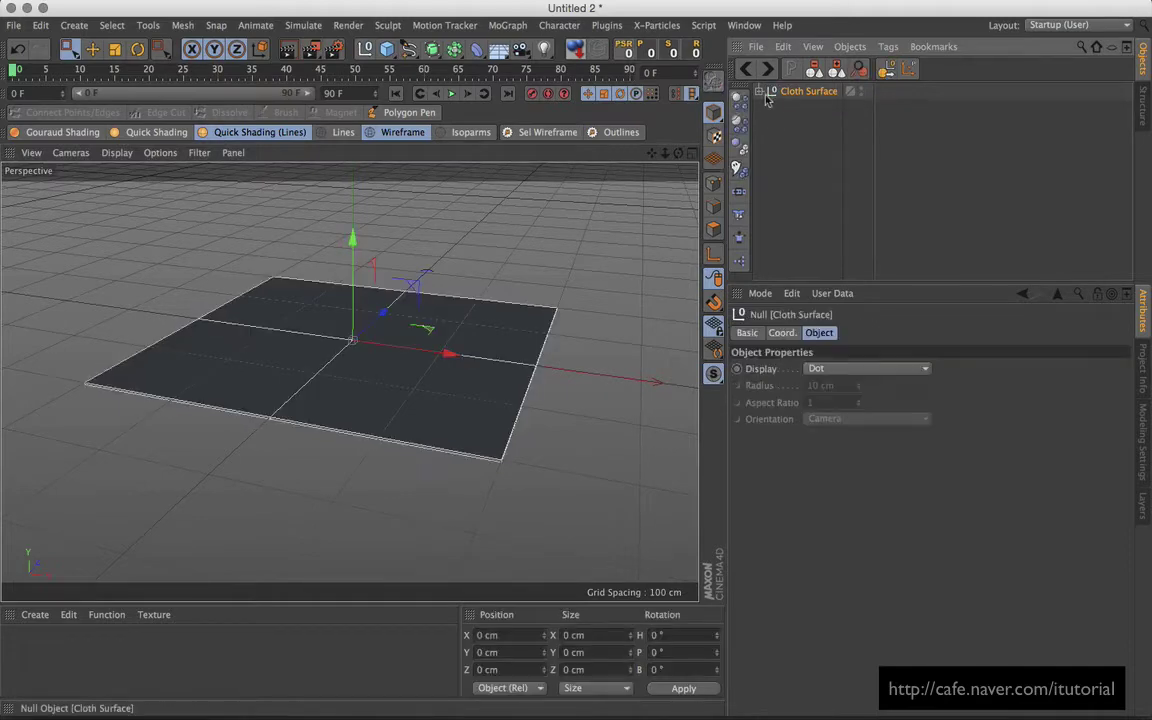
pyautogui.click(760, 91)
pyautogui.click(792, 108)
pyautogui.click(808, 91)
pyautogui.hotkey('shift', 'g')
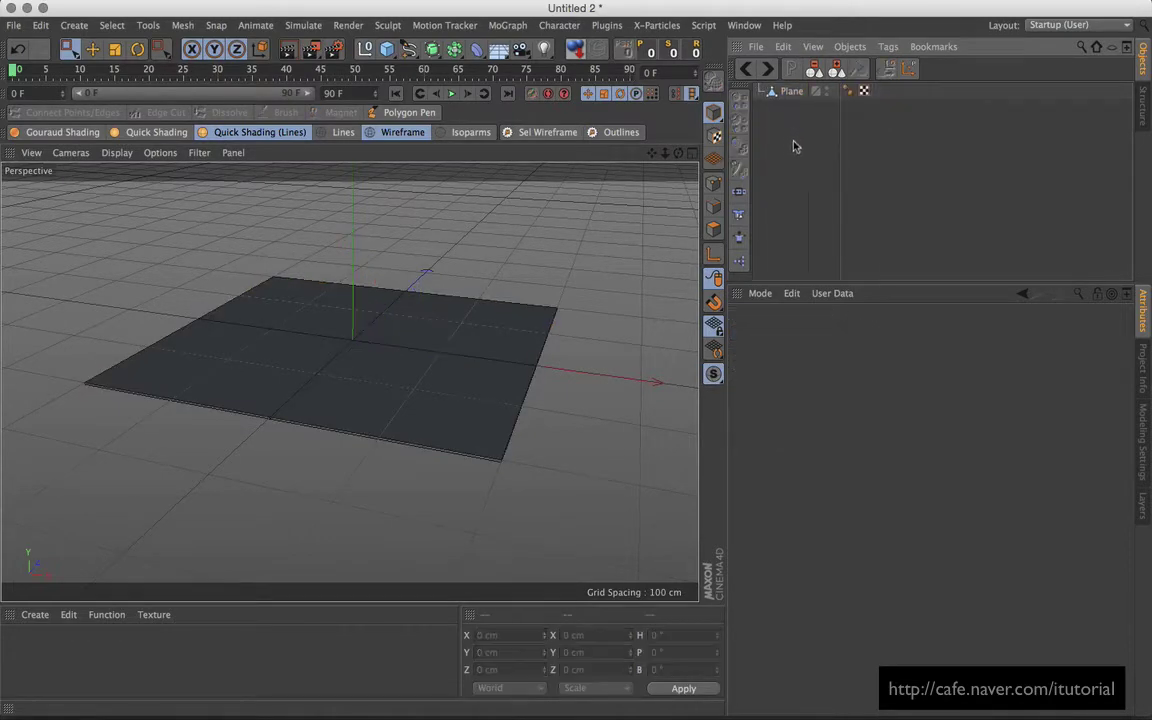
pyautogui.click(790, 92)
pyautogui.moveTo(430, 333)
pyautogui.keyDown('alt'); pyautogui.mouseDown()
pyautogui.moveTo(393, 303)
pyautogui.moveTo(442, 316)
pyautogui.moveTo(416, 334)
pyautogui.moveTo(463, 319)
pyautogui.moveTo(373, 375)
pyautogui.mouseUp(); pyautogui.keyUp('alt')
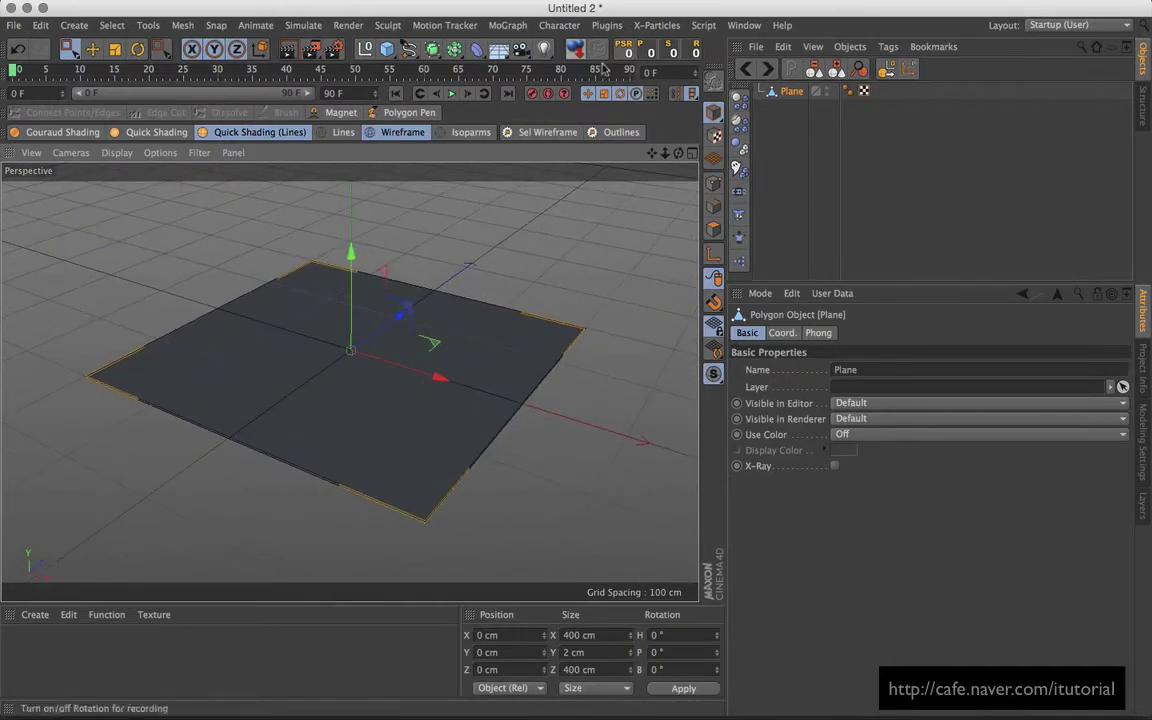
pyautogui.moveTo(476, 49); pyautogui.dragTo(528, 82)
# - Add a Bend deformer to the scene, undoing a trial rotation
pyautogui.click(528, 82)
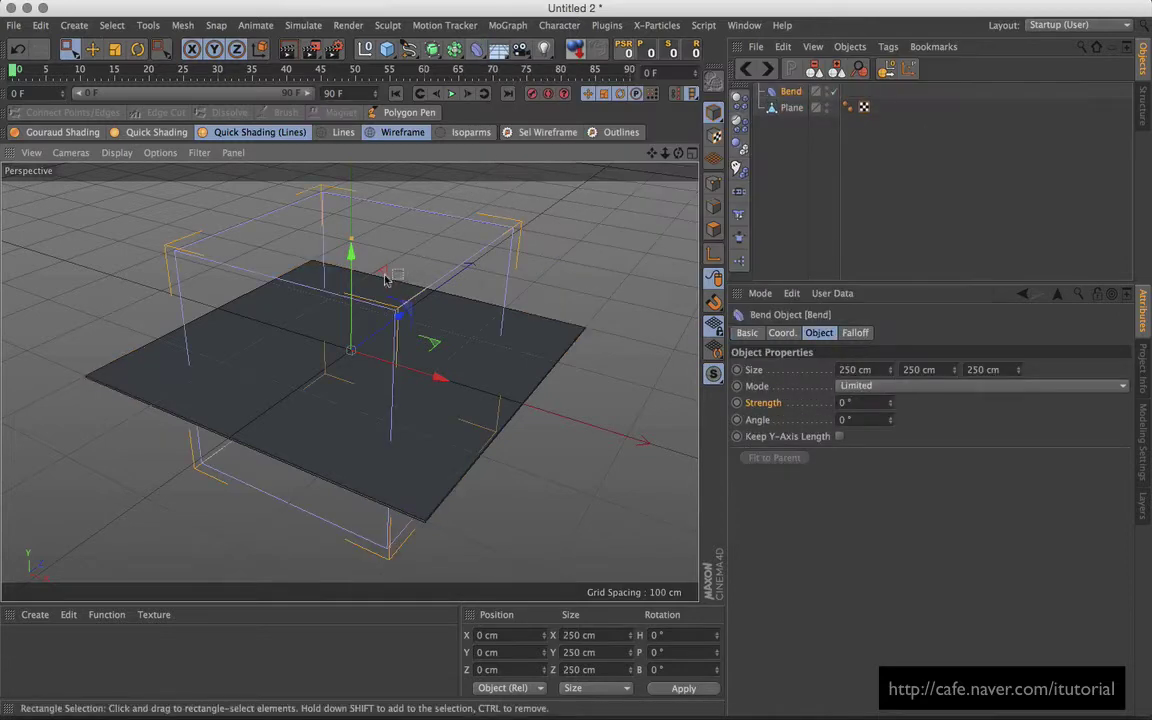
pyautogui.click(137, 49)
pyautogui.moveTo(300, 298)
pyautogui.mouseDown()
pyautogui.moveTo(383, 277)
pyautogui.moveTo(432, 303)
pyautogui.moveTo(348, 298)
pyautogui.moveTo(410, 336)
pyautogui.mouseUp()
pyautogui.hotkey('ctrl', 'z')
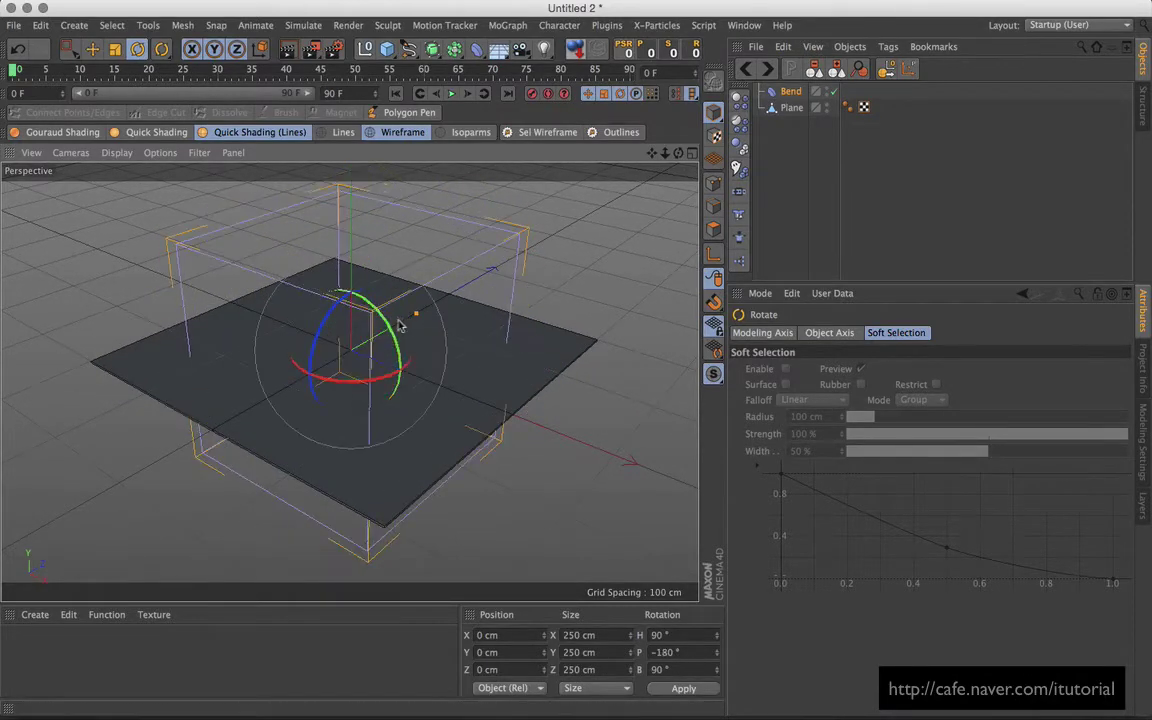
pyautogui.press('e')
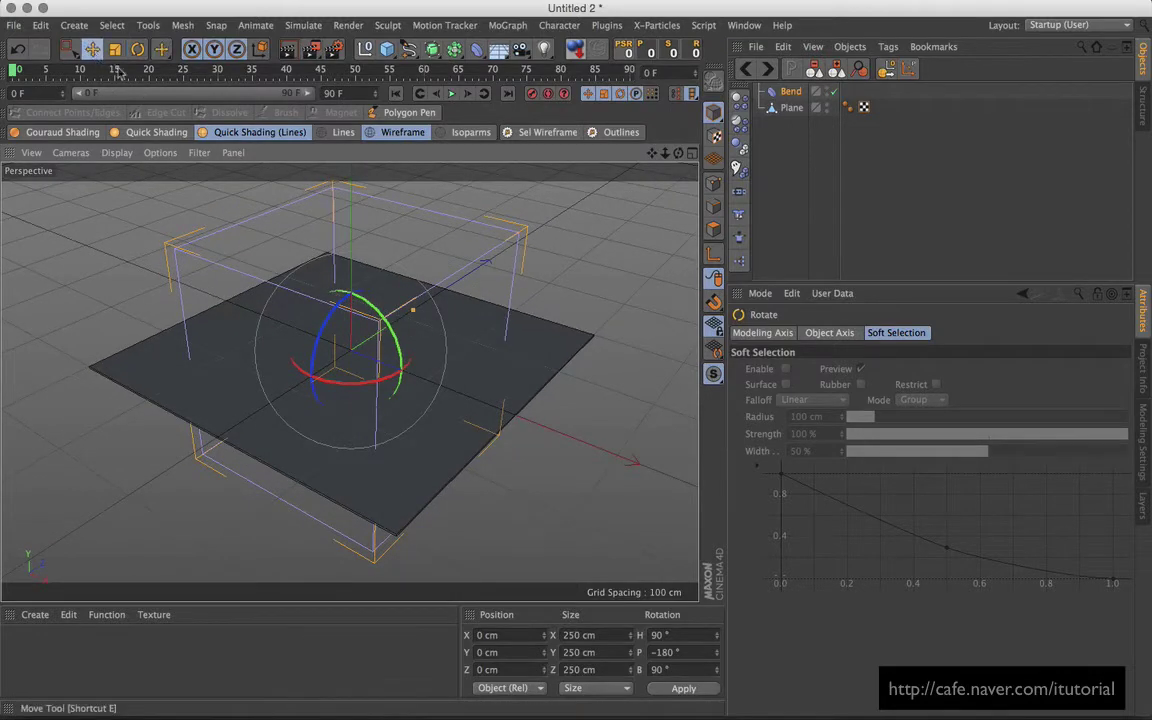
# - Put the Bend under the Plane and fit it to the plane's size
pyautogui.moveTo(781, 96); pyautogui.dragTo(790, 108)
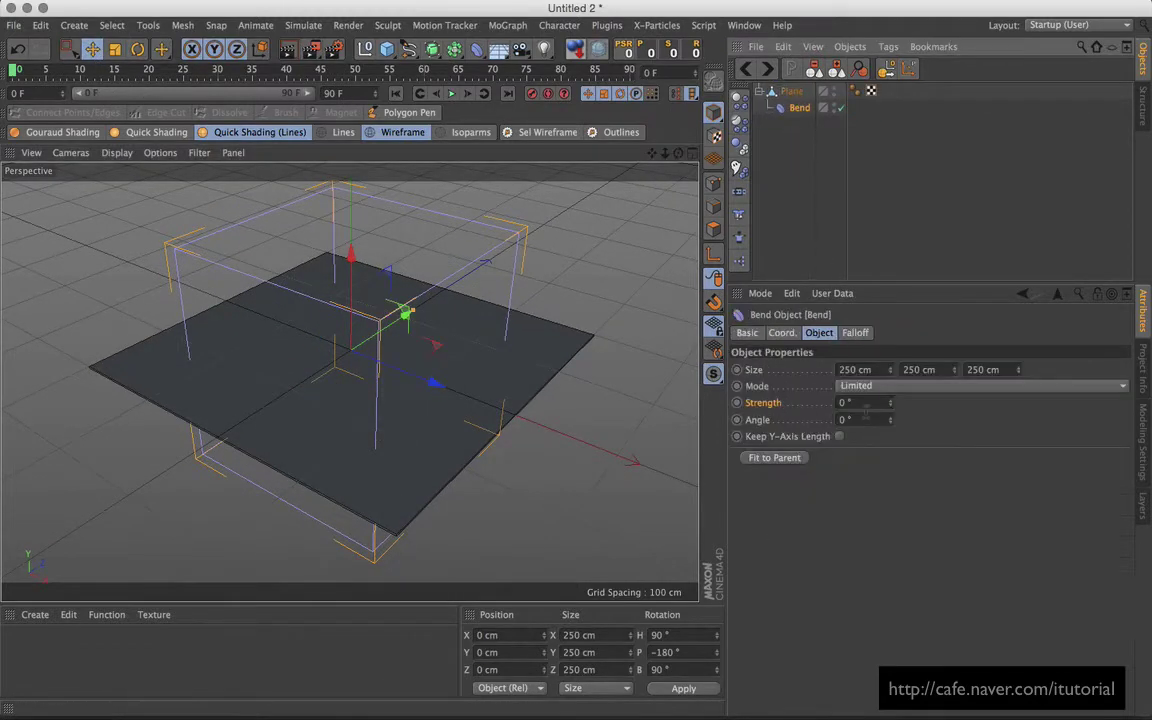
pyautogui.click(775, 458)
pyautogui.keyDown('alt'); pyautogui.moveTo(432, 365); pyautogui.dragTo(496, 368); pyautogui.keyUp('alt')
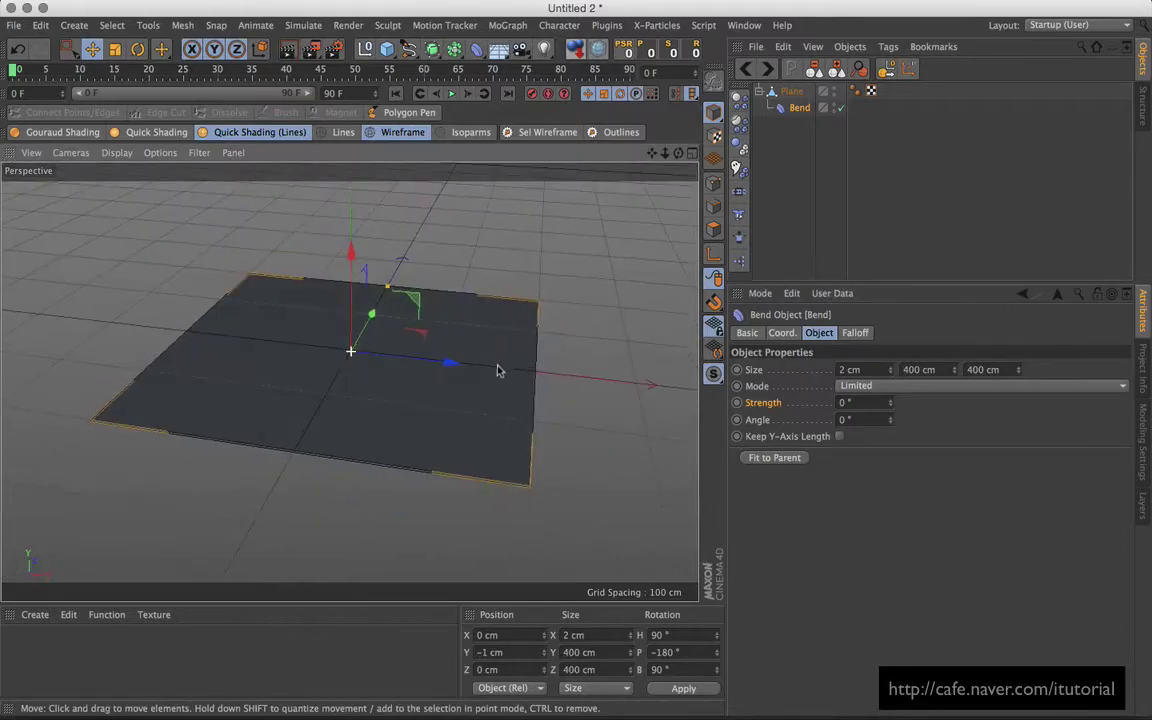
pyautogui.moveTo(890, 403)
pyautogui.mouseDown()
pyautogui.moveTo(897, 362)
pyautogui.moveTo(882, 393)
pyautogui.mouseUp()
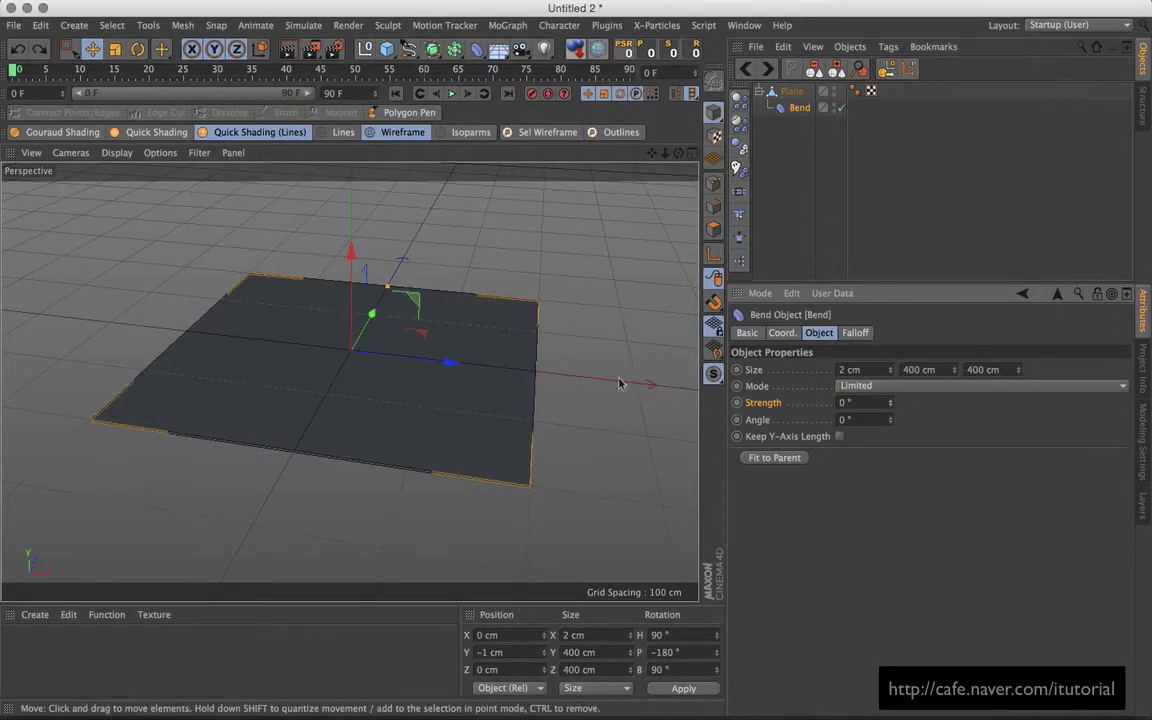
pyautogui.keyDown('alt'); pyautogui.moveTo(622, 383); pyautogui.dragTo(383, 409); pyautogui.keyUp('alt')
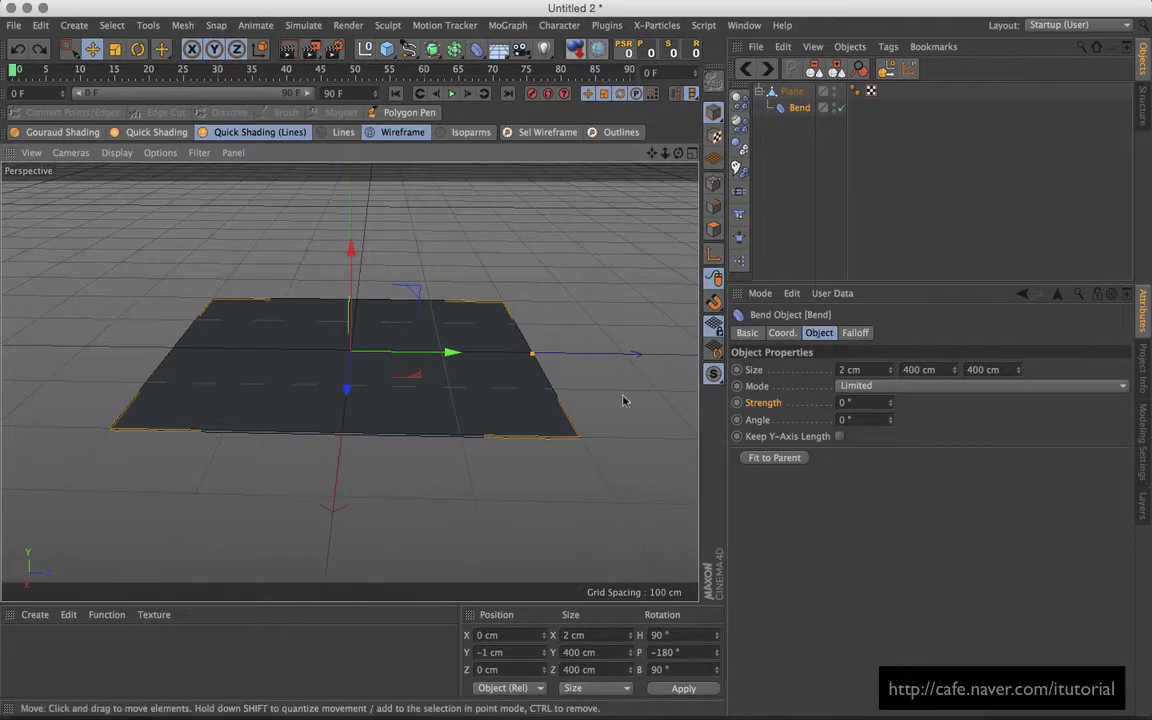
# - Narrow the bend to a 7 cm band, test folding, and reset strength to 0°
pyautogui.moveTo(955, 370)
pyautogui.mouseDown()
pyautogui.moveTo(920, 540)
pyautogui.moveTo(903, 716)
pyautogui.mouseUp()
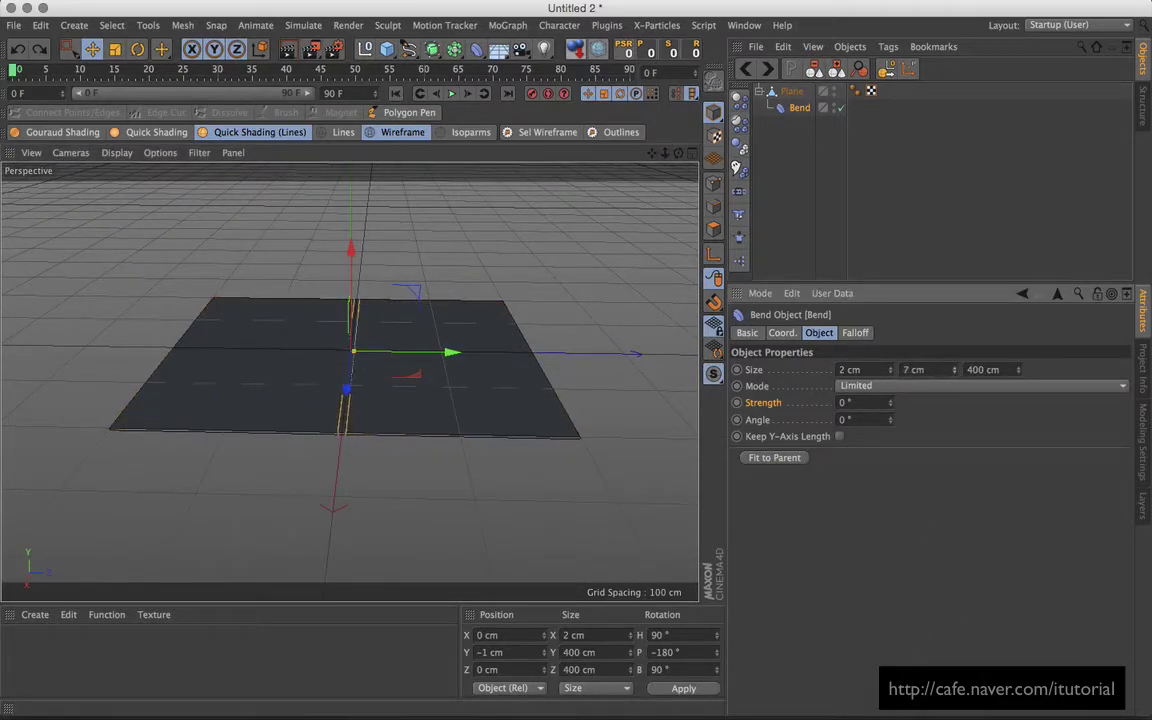
pyautogui.moveTo(893, 405)
pyautogui.mouseDown()
pyautogui.moveTo(851, 318)
pyautogui.moveTo(752, 263)
pyautogui.mouseUp()
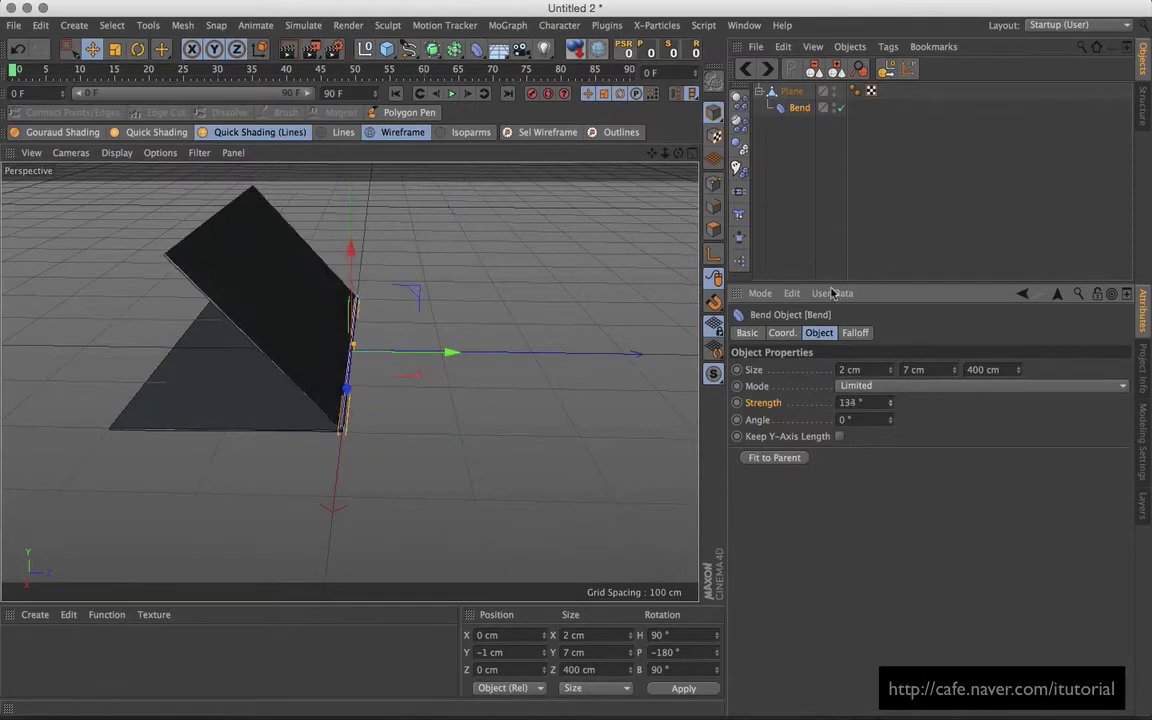
pyautogui.scroll(3, 380, 350)
pyautogui.scroll(3, 432, 325)
pyautogui.scroll(3, 432, 325)
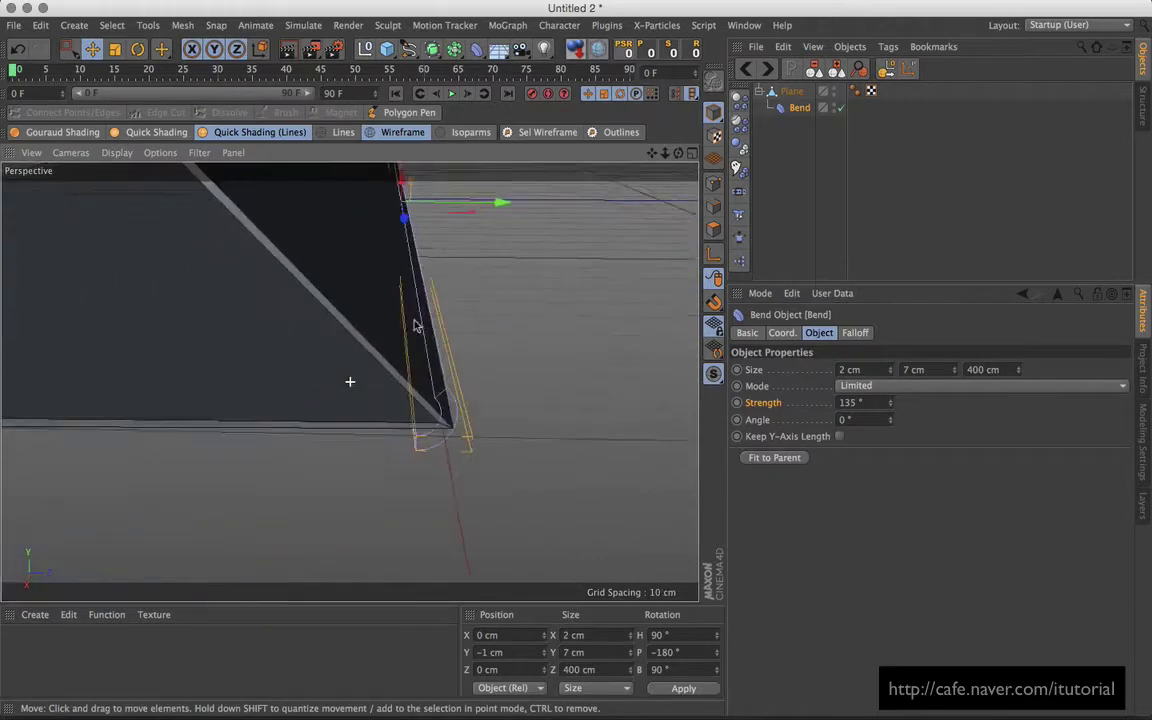
pyautogui.scroll(2, 430, 332)
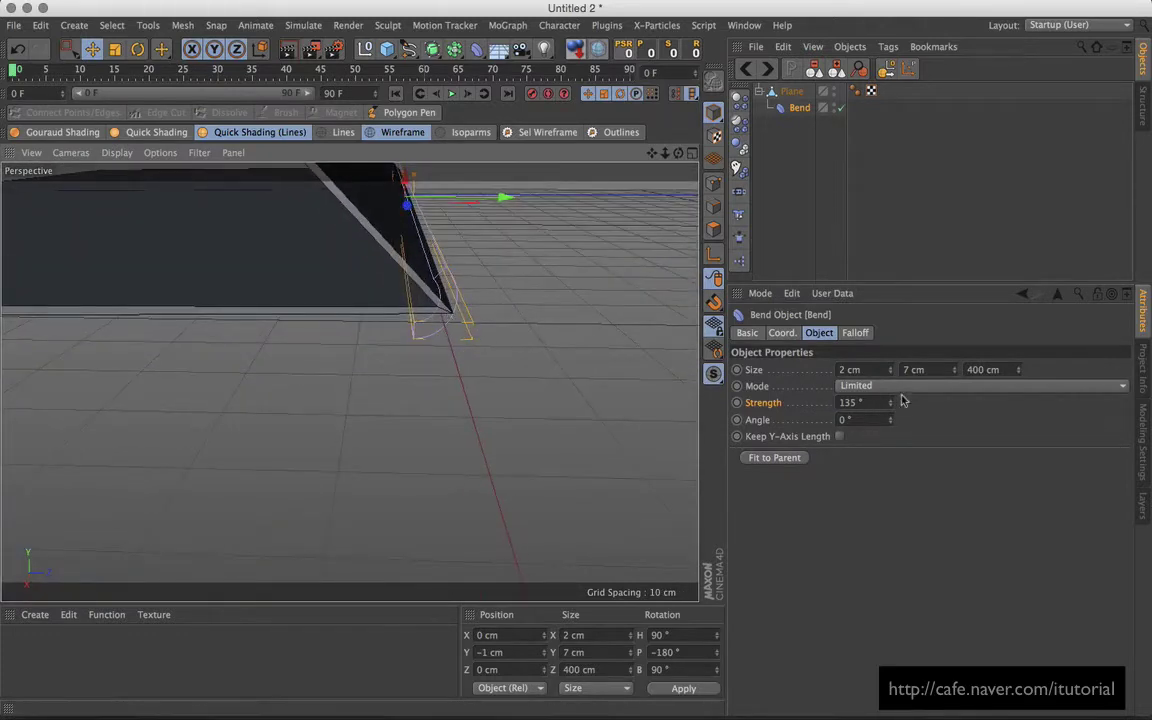
pyautogui.moveTo(893, 406)
pyautogui.mouseDown()
pyautogui.moveTo(896, 391)
pyautogui.moveTo(892, 427)
pyautogui.moveTo(893, 402)
pyautogui.mouseUp()
pyautogui.hotkey('ctrl', 'z')
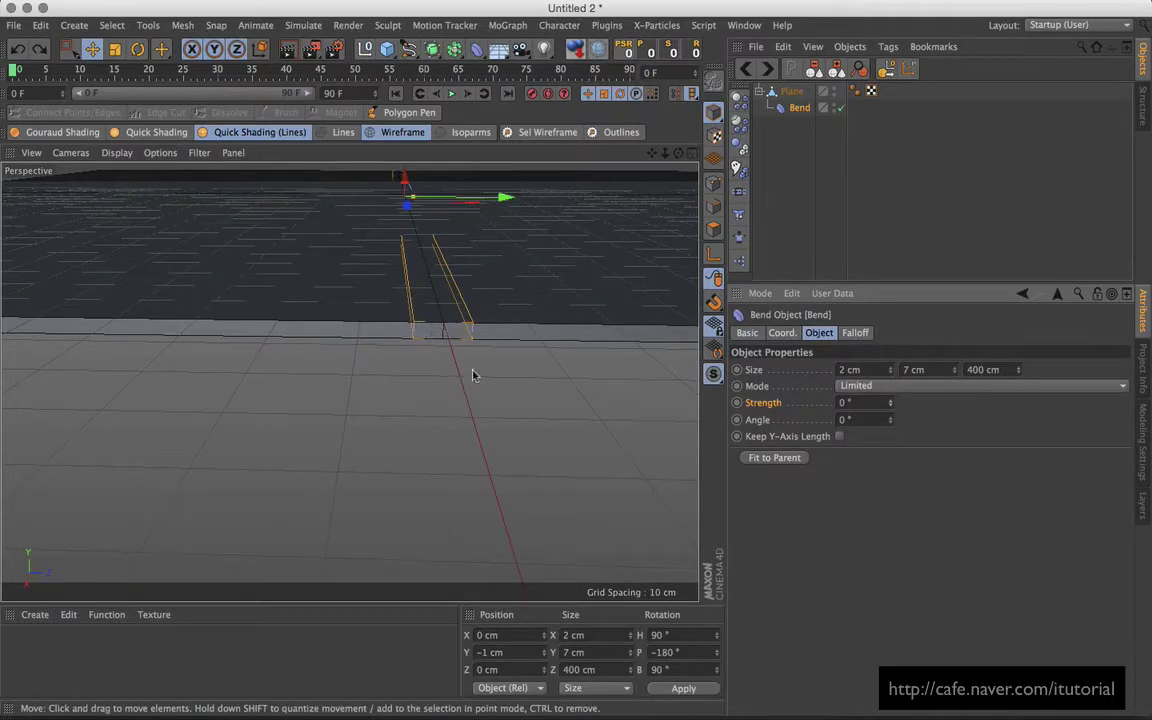
pyautogui.keyDown('alt'); pyautogui.moveTo(487, 305); pyautogui.dragTo(579, 329); pyautogui.keyUp('alt')
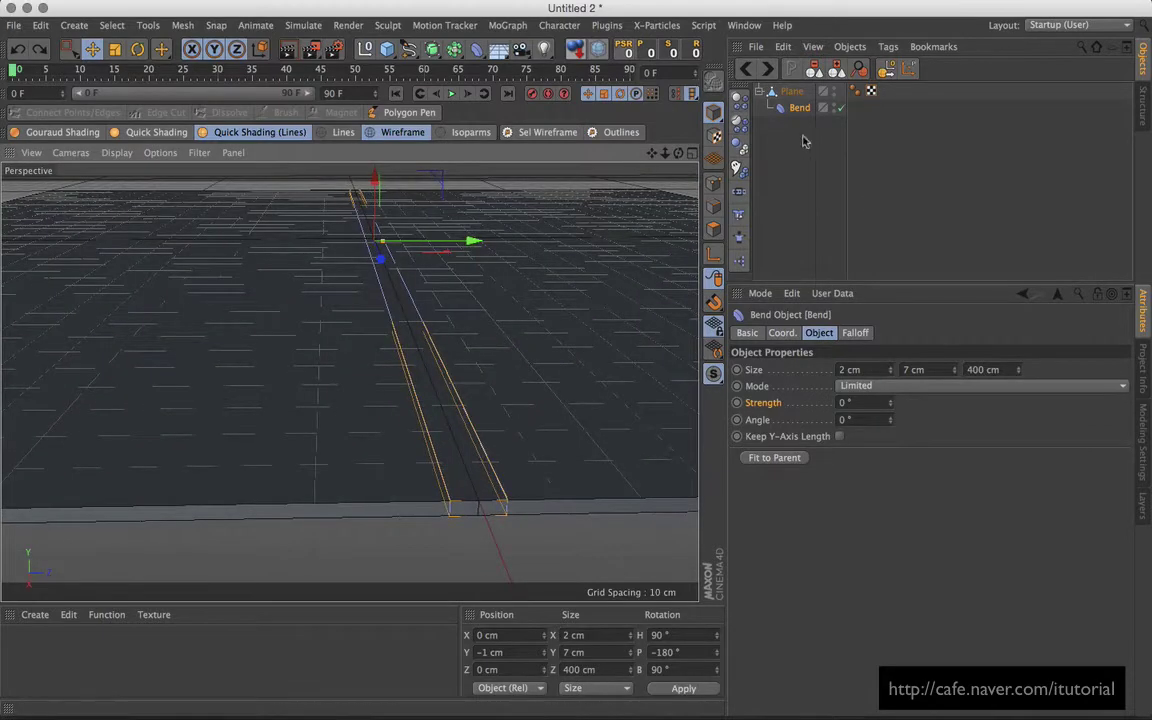
pyautogui.click(797, 100)
# - Select the Plane's centre edge loop in Edge mode
pyautogui.click(797, 100)
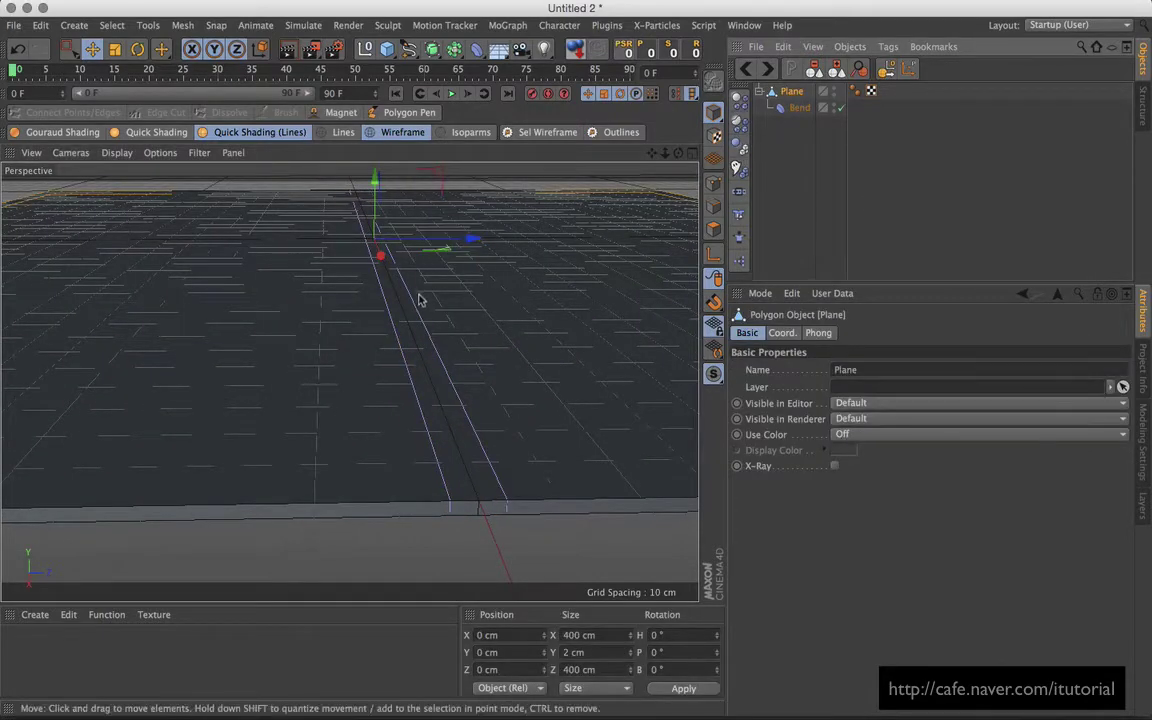
pyautogui.moveTo(419, 303)
pyautogui.keyDown('alt'); pyautogui.mouseDown()
pyautogui.moveTo(447, 310)
pyautogui.moveTo(442, 326)
pyautogui.moveTo(440, 310)
pyautogui.mouseUp(); pyautogui.keyUp('alt')
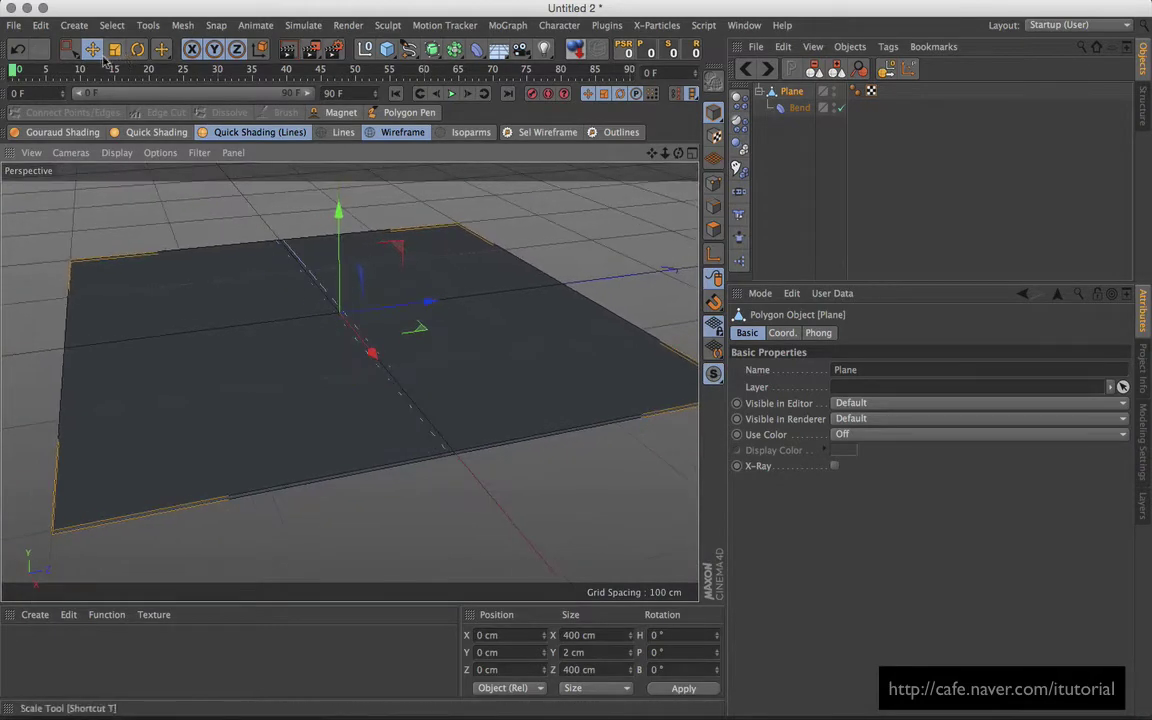
pyautogui.click(713, 205)
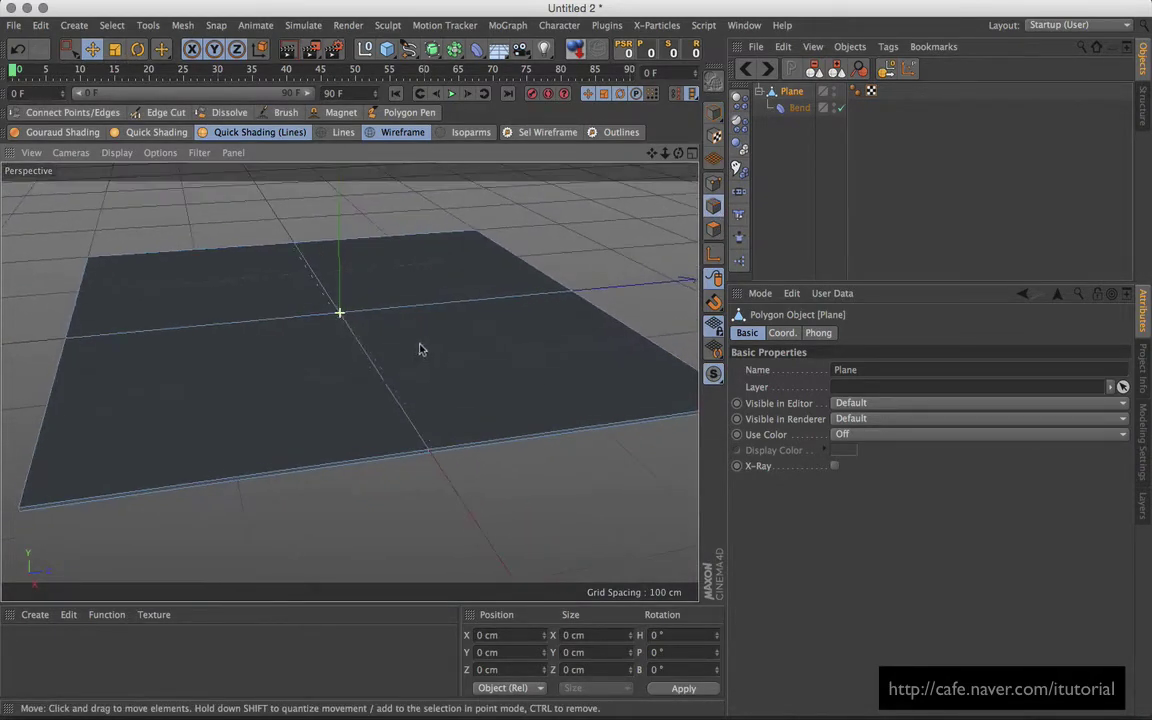
pyautogui.click(410, 428)
pyautogui.moveTo(468, 411)
pyautogui.keyDown('alt'); pyautogui.mouseDown()
pyautogui.moveTo(442, 352)
pyautogui.moveTo(443, 295)
pyautogui.moveTo(460, 401)
pyautogui.mouseUp(); pyautogui.keyUp('alt')
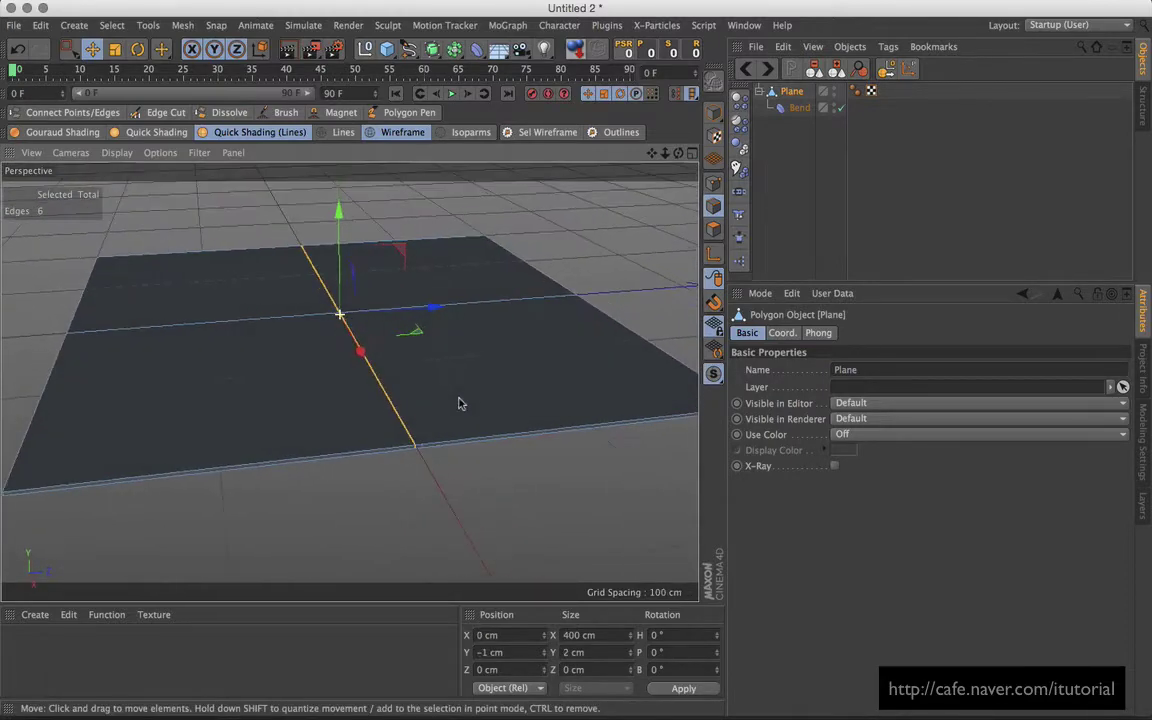
# - Bevel the middle edge with an offset of about 2.039 cm
pyautogui.rightClick(520, 462)
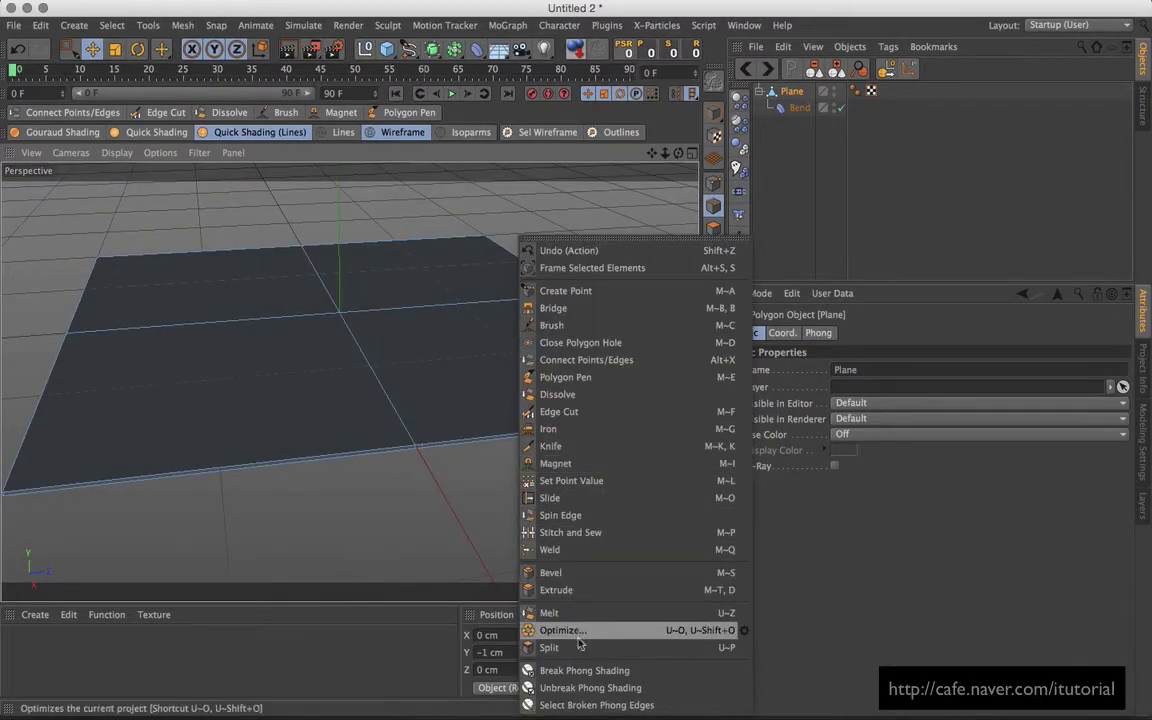
pyautogui.click(560, 572)
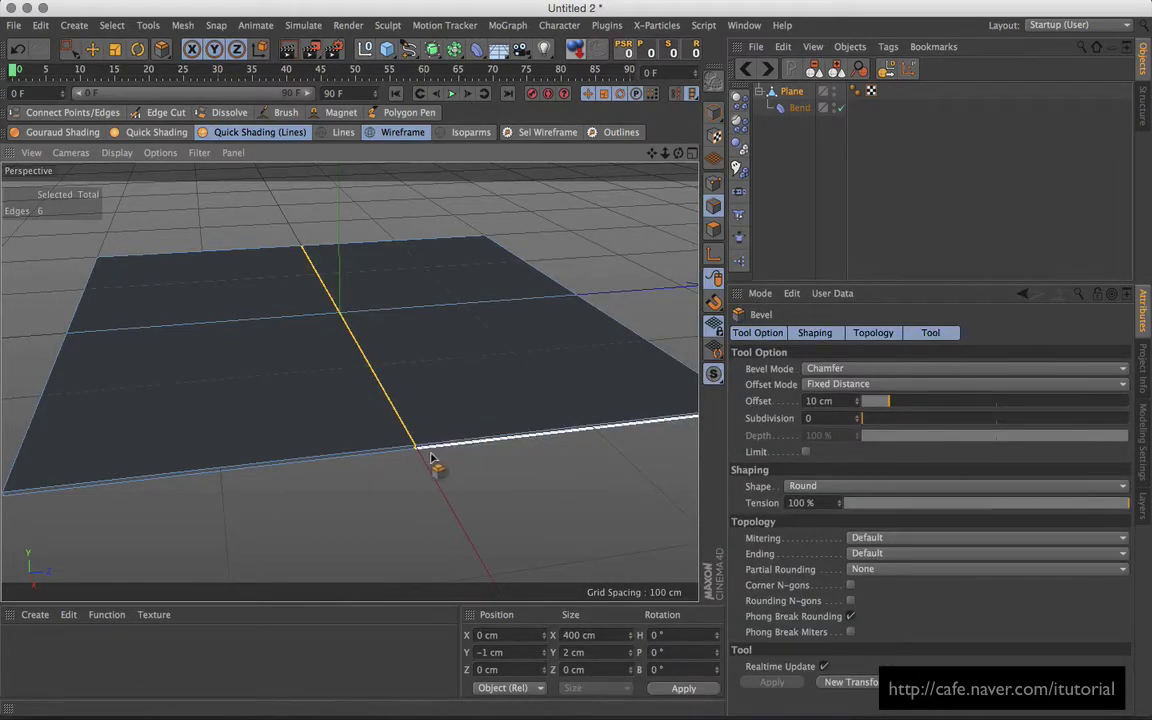
pyautogui.moveTo(432, 458); pyautogui.dragTo(449, 455)
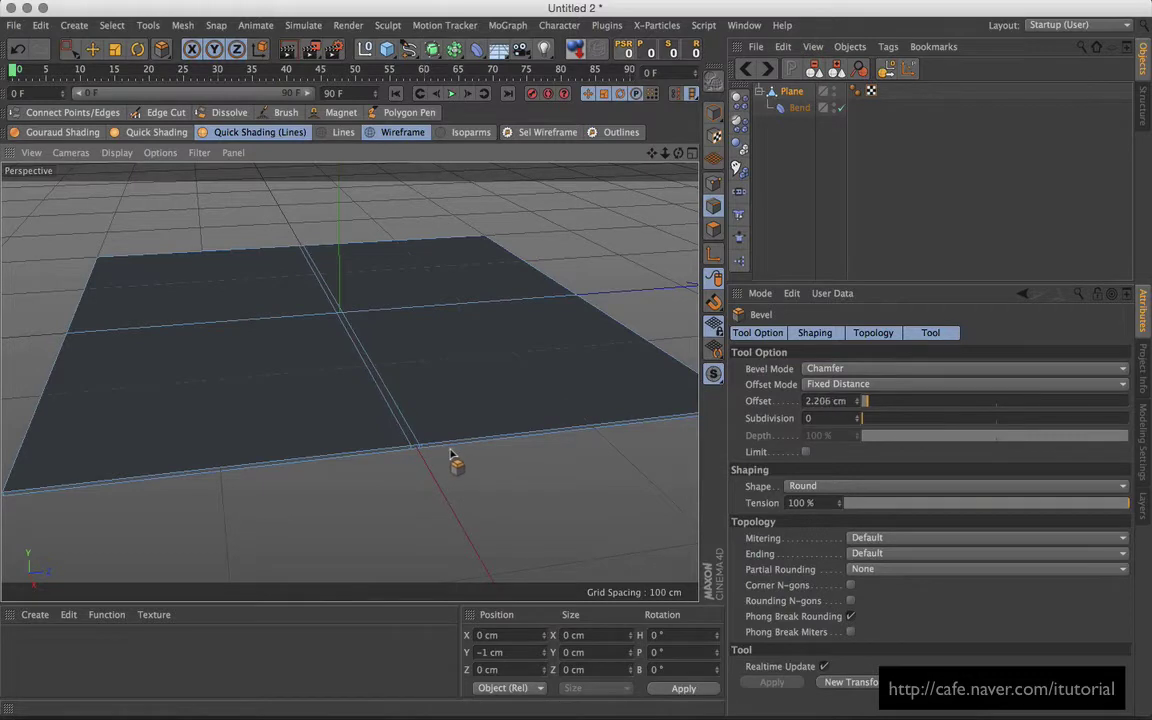
pyautogui.moveTo(449, 455); pyautogui.dragTo(411, 457)
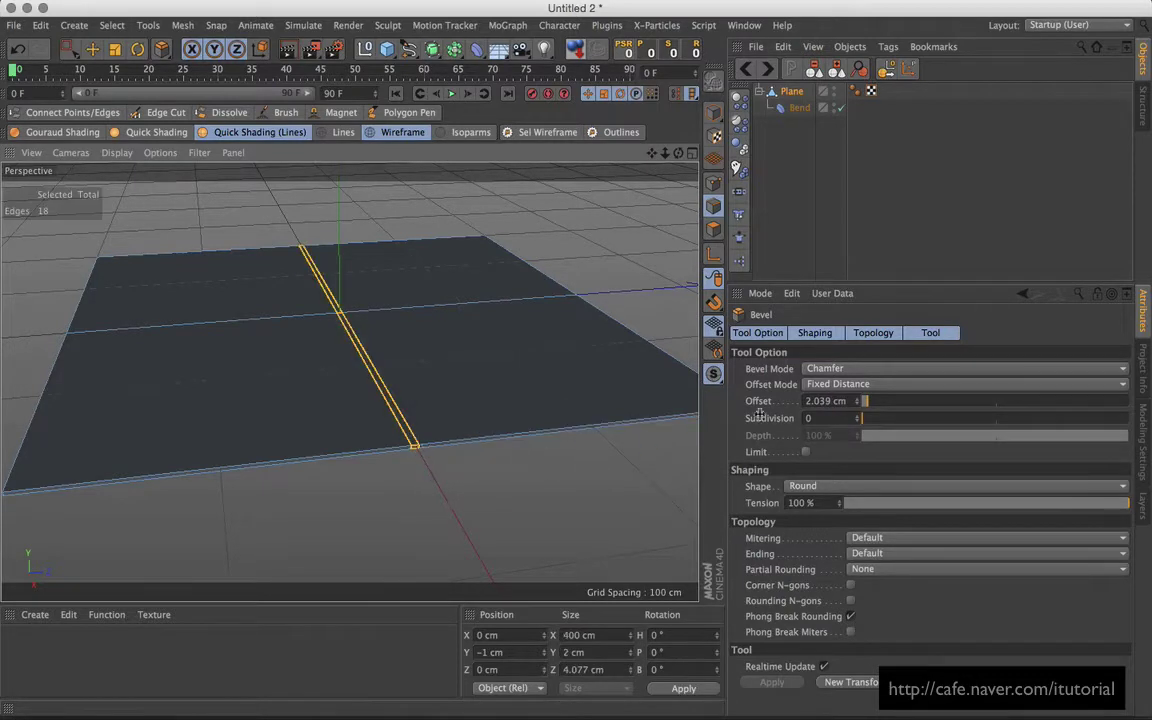
# - Set the bevel subdivisions to 4
pyautogui.click(860, 419)
pyautogui.click(860, 419)
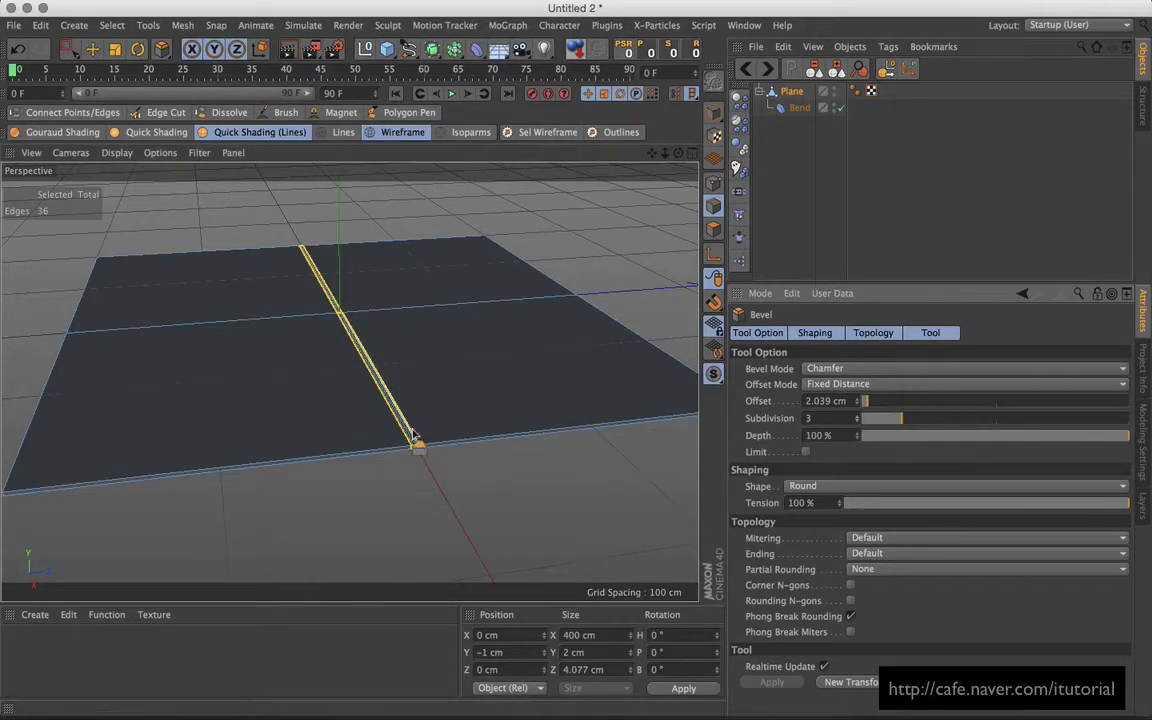
pyautogui.scroll(5, 350, 380)
pyautogui.scroll(3, 437, 380)
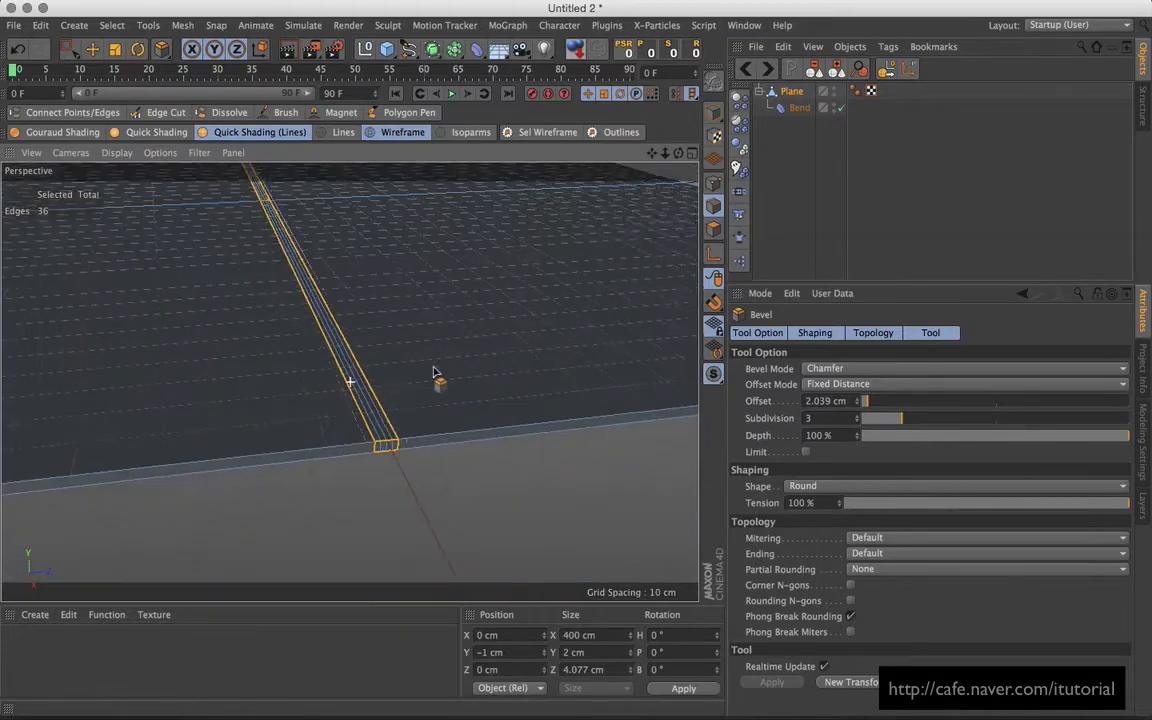
pyautogui.scroll(3, 436, 382)
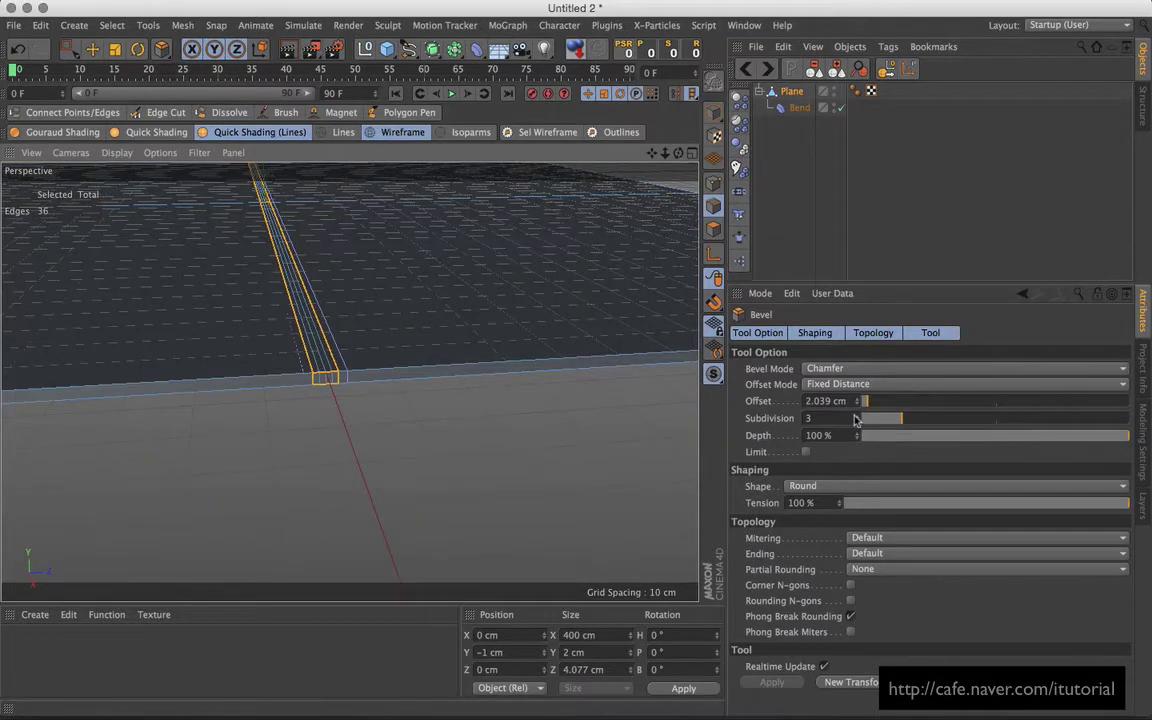
pyautogui.click(856, 416)
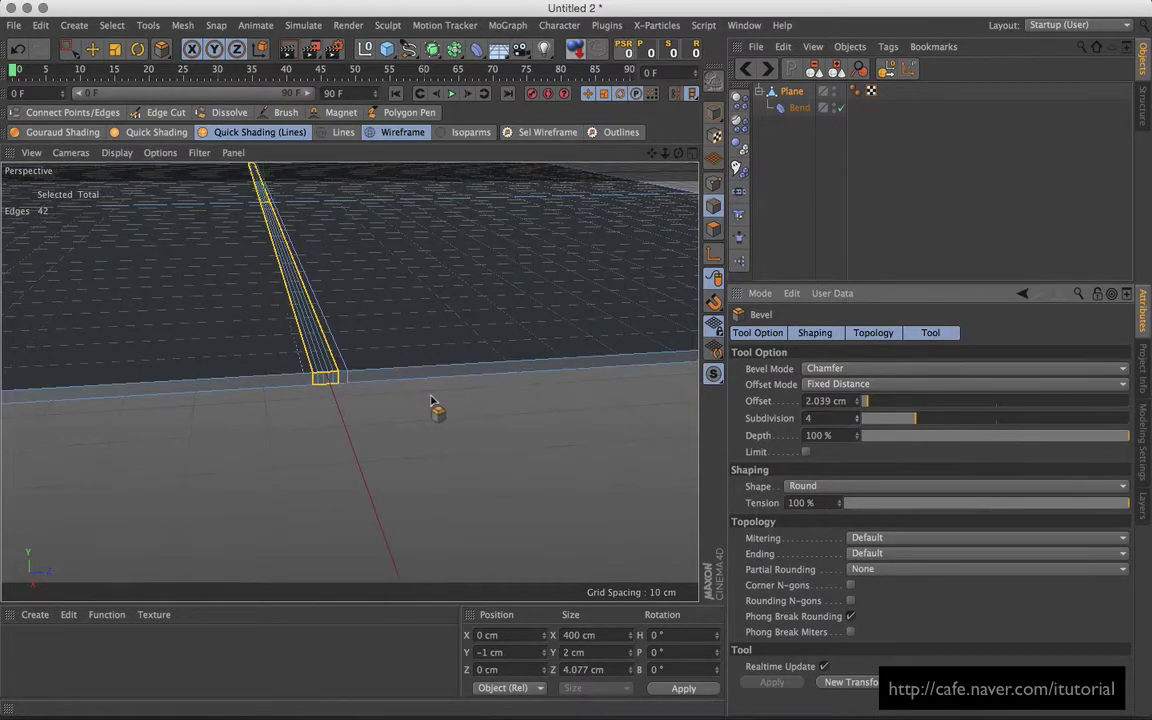
pyautogui.click(799, 107)
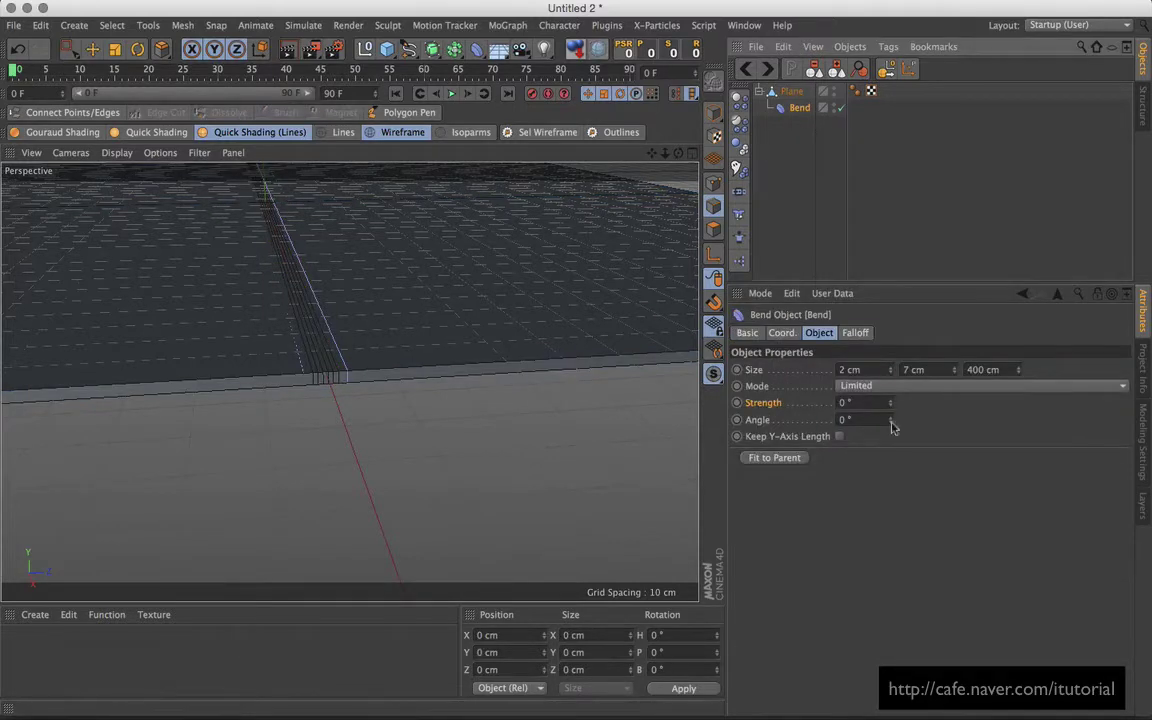
# - Set the Bend strength to 180° to fold the plane over
pyautogui.moveTo(892, 406); pyautogui.dragTo(829, 268)
pyautogui.moveTo(490, 307)
pyautogui.keyDown('alt'); pyautogui.mouseDown()
pyautogui.moveTo(528, 326)
pyautogui.moveTo(460, 374)
pyautogui.mouseUp(); pyautogui.keyUp('alt')
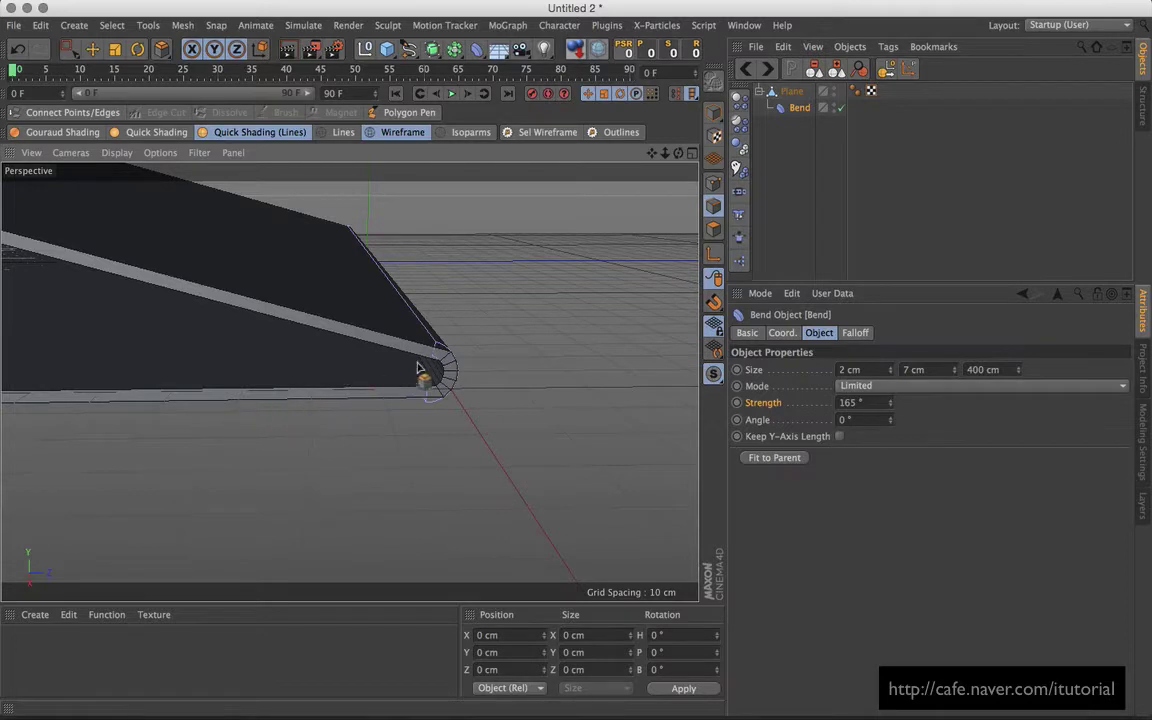
pyautogui.click(858, 402)
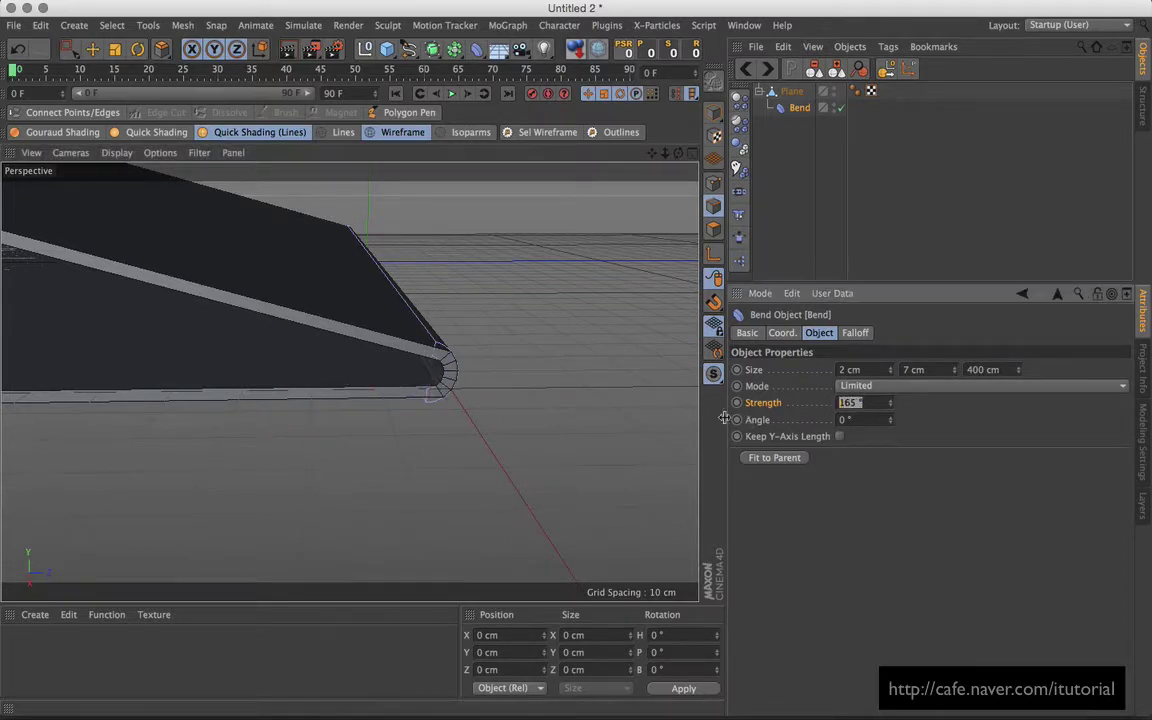
pyautogui.write('180')
pyautogui.press('Return')
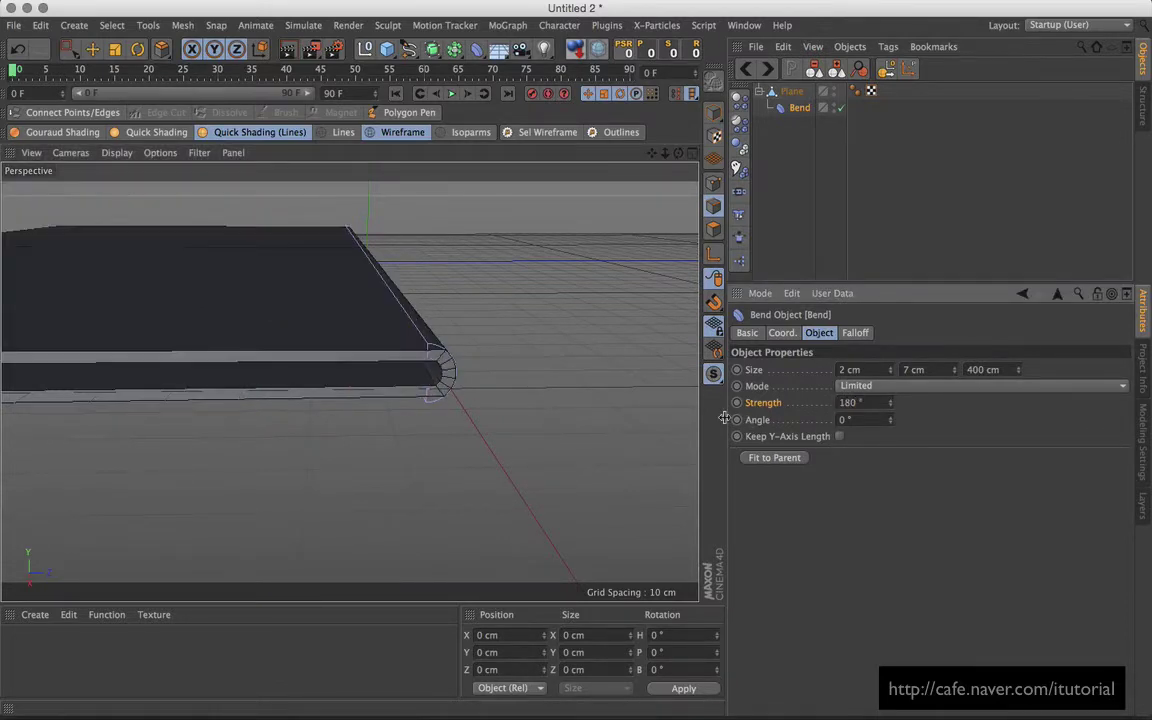
pyautogui.keyDown('alt'); pyautogui.moveTo(452, 342); pyautogui.dragTo(583, 397); pyautogui.keyUp('alt')
# - Lower the Bend's Size Y to 0 cm to tighten the fold
pyautogui.click(955, 373)
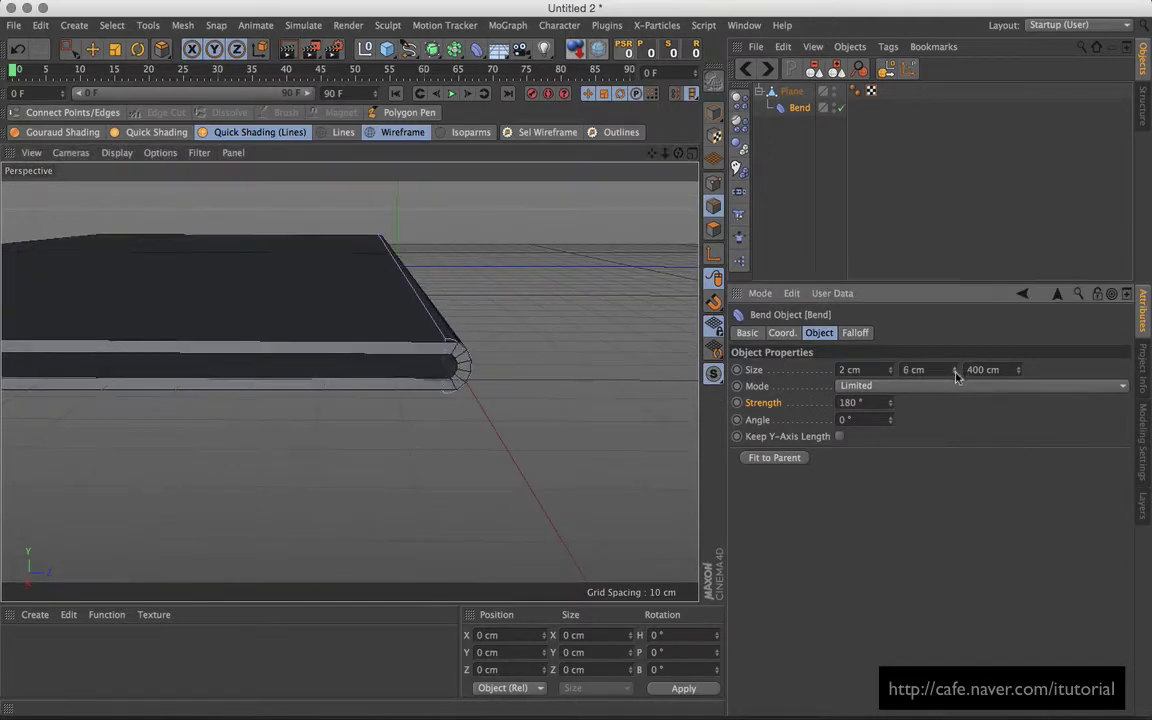
pyautogui.click(955, 373)
pyautogui.click(955, 373)
pyautogui.click(955, 375)
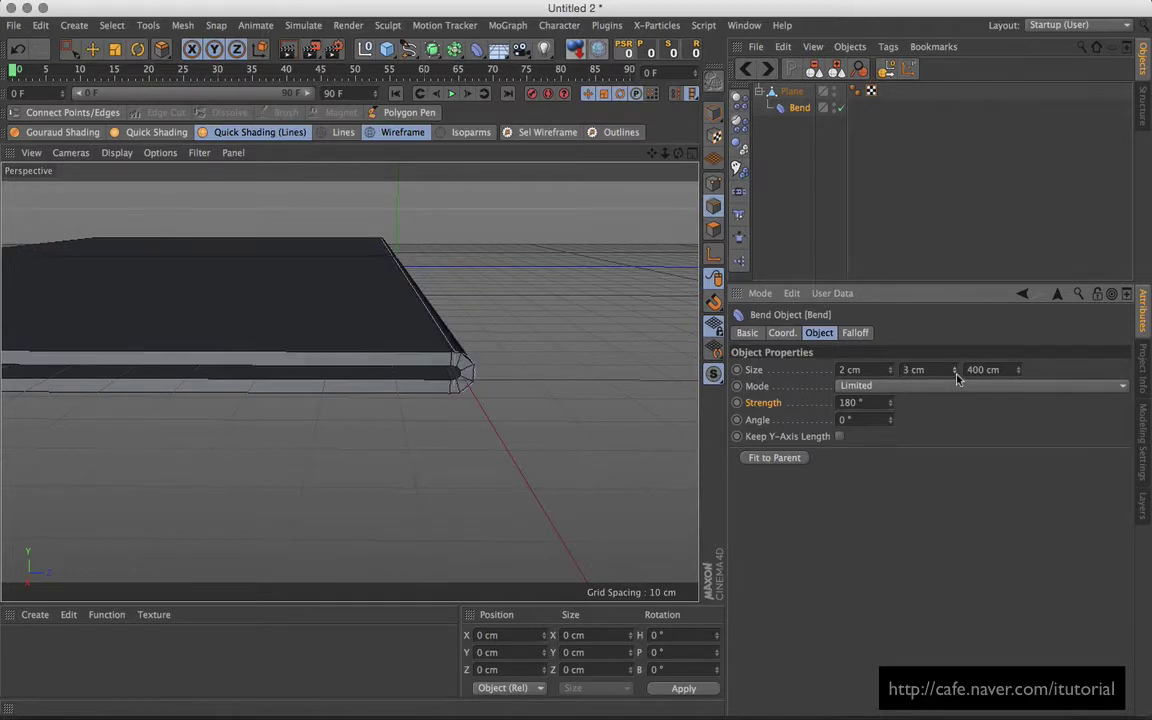
pyautogui.click(955, 375)
pyautogui.click(955, 375)
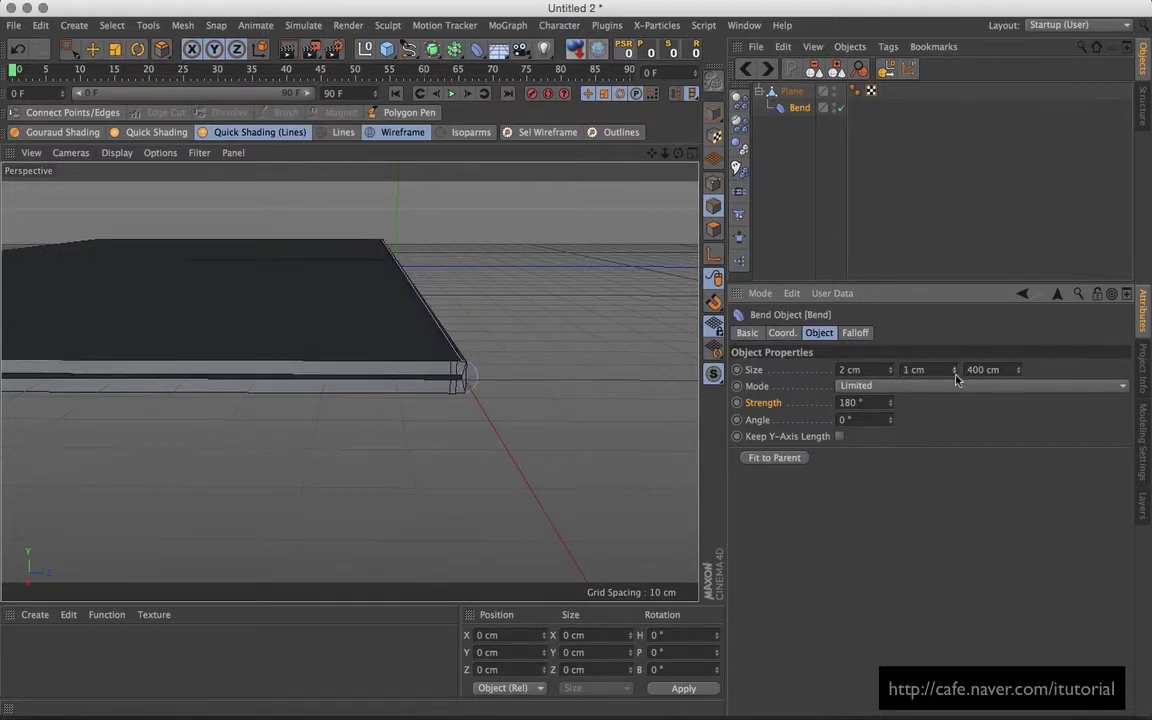
pyautogui.click(955, 374)
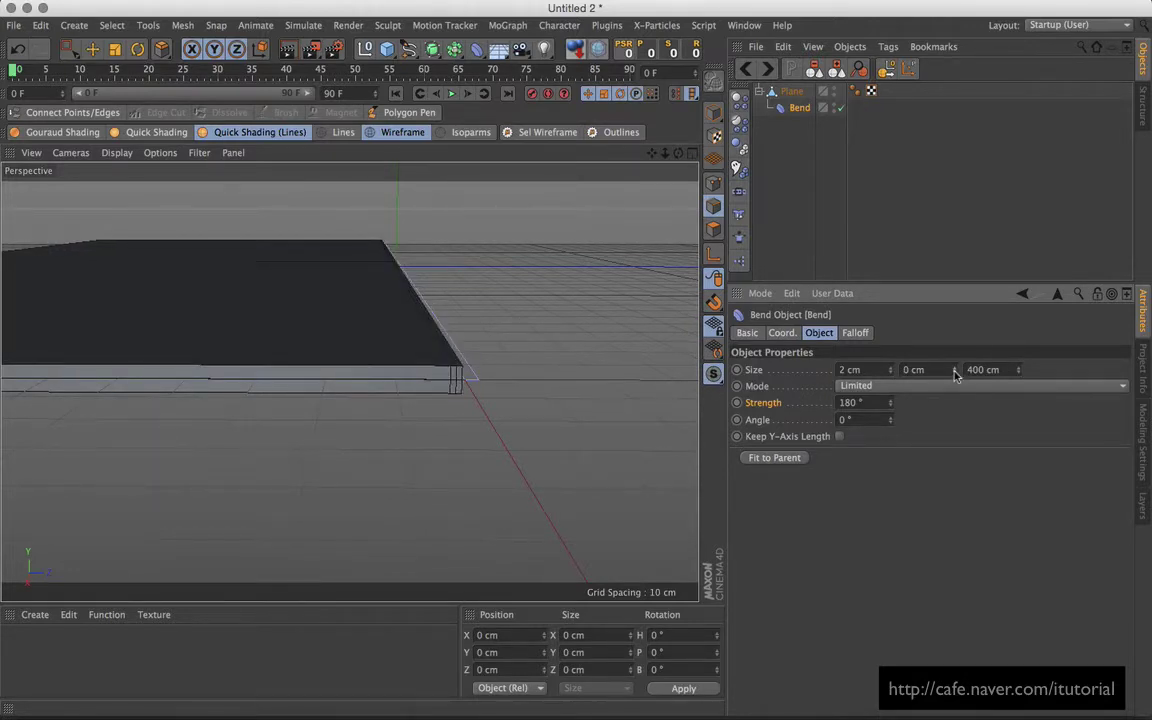
pyautogui.moveTo(503, 341)
pyautogui.keyDown('alt'); pyautogui.mouseDown()
pyautogui.moveTo(465, 365)
pyautogui.moveTo(478, 363)
pyautogui.mouseUp(); pyautogui.keyUp('alt')
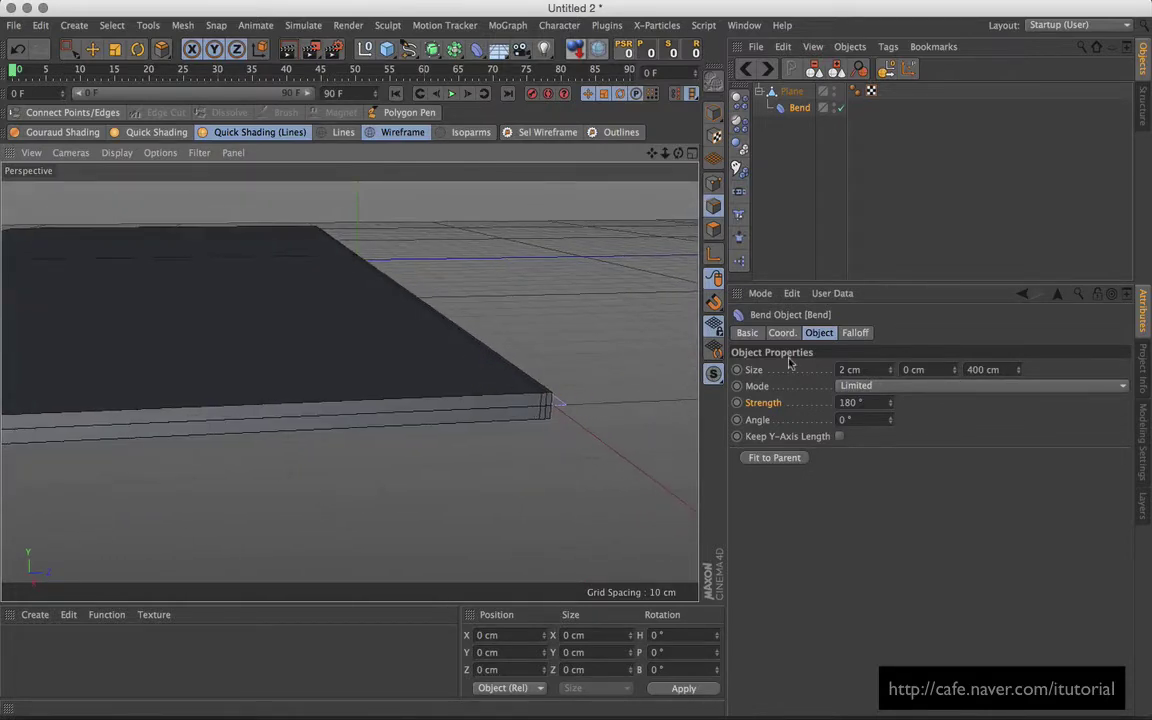
pyautogui.click(955, 368)
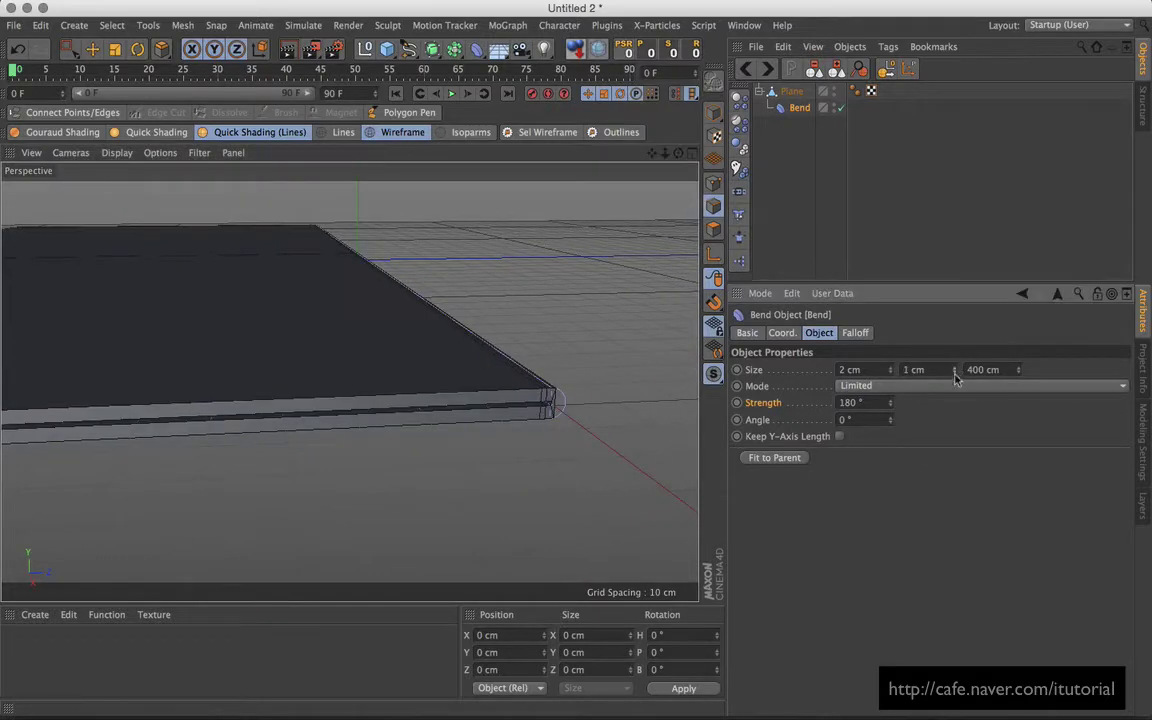
pyautogui.click(955, 373)
pyautogui.moveTo(893, 403)
pyautogui.mouseDown()
pyautogui.moveTo(866, 548)
pyautogui.moveTo(874, 517)
pyautogui.moveTo(836, 401)
pyautogui.moveTo(828, 561)
pyautogui.moveTo(830, 450)
pyautogui.moveTo(828, 558)
pyautogui.moveTo(831, 525)
pyautogui.mouseUp()
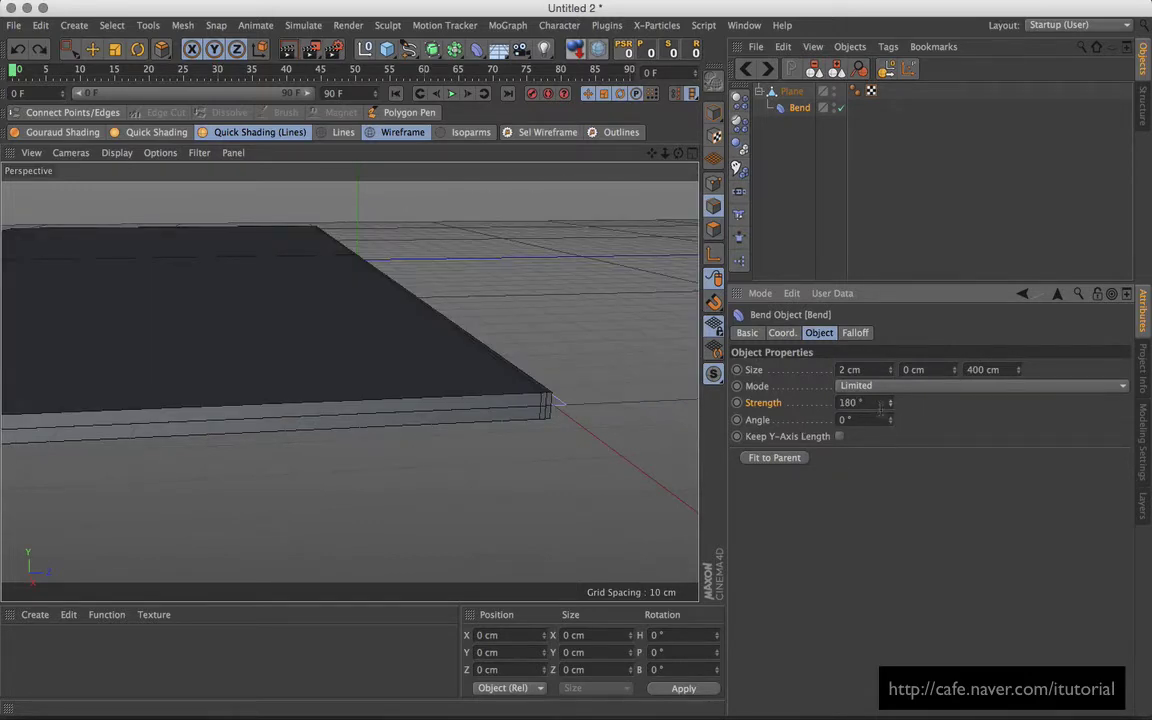
# - Set the Bend's X size to 0 cm with strength at 180°
pyautogui.moveTo(891, 406); pyautogui.dragTo(897, 512)
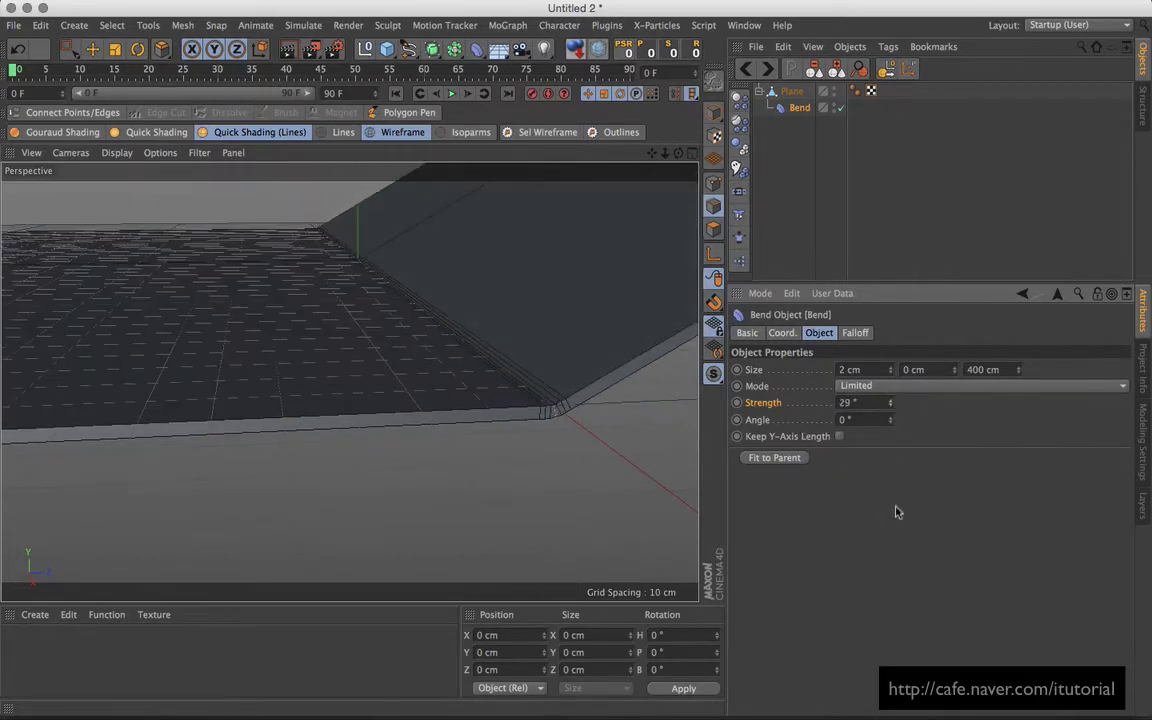
pyautogui.moveTo(955, 374); pyautogui.dragTo(959, 371)
pyautogui.moveTo(895, 409)
pyautogui.mouseDown()
pyautogui.moveTo(855, 279)
pyautogui.moveTo(877, 324)
pyautogui.mouseUp()
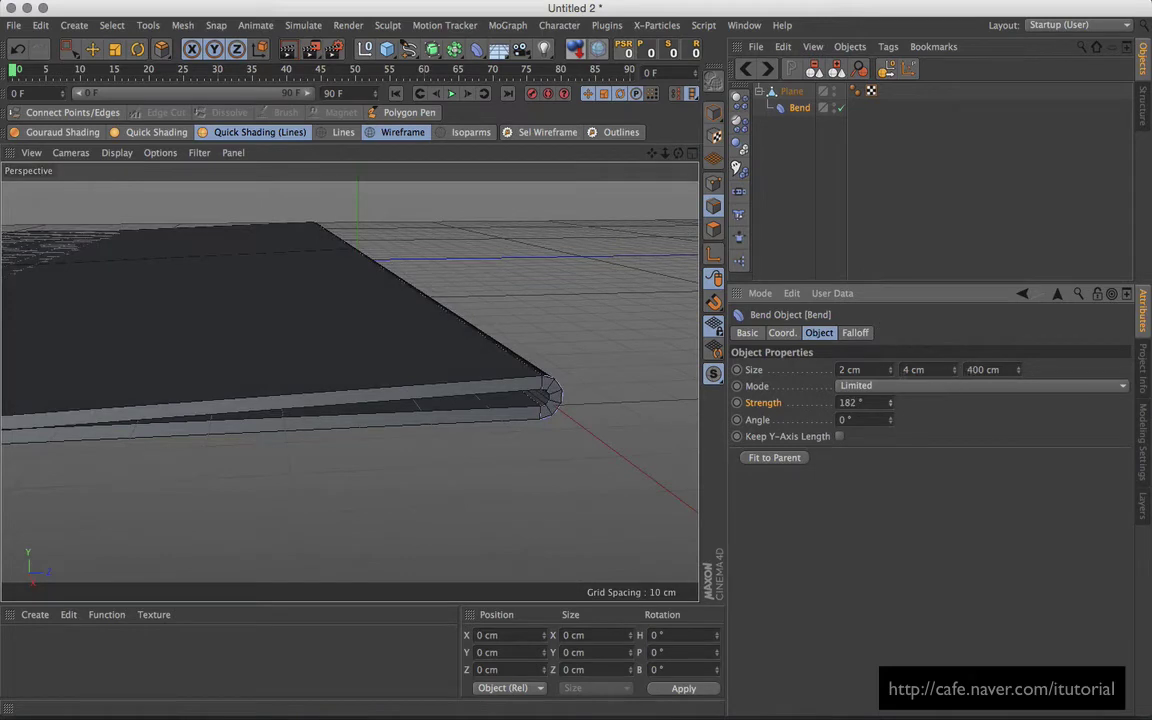
pyautogui.click(890, 368)
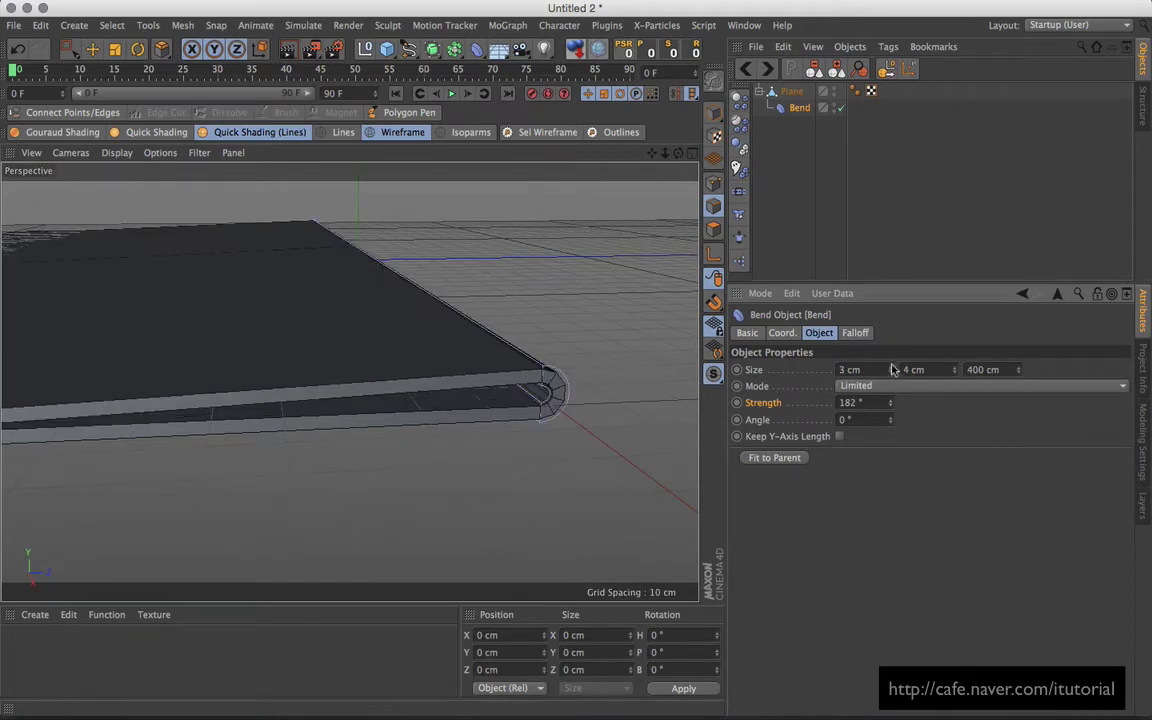
pyautogui.click(891, 368)
pyautogui.click(891, 373)
pyautogui.click(891, 373)
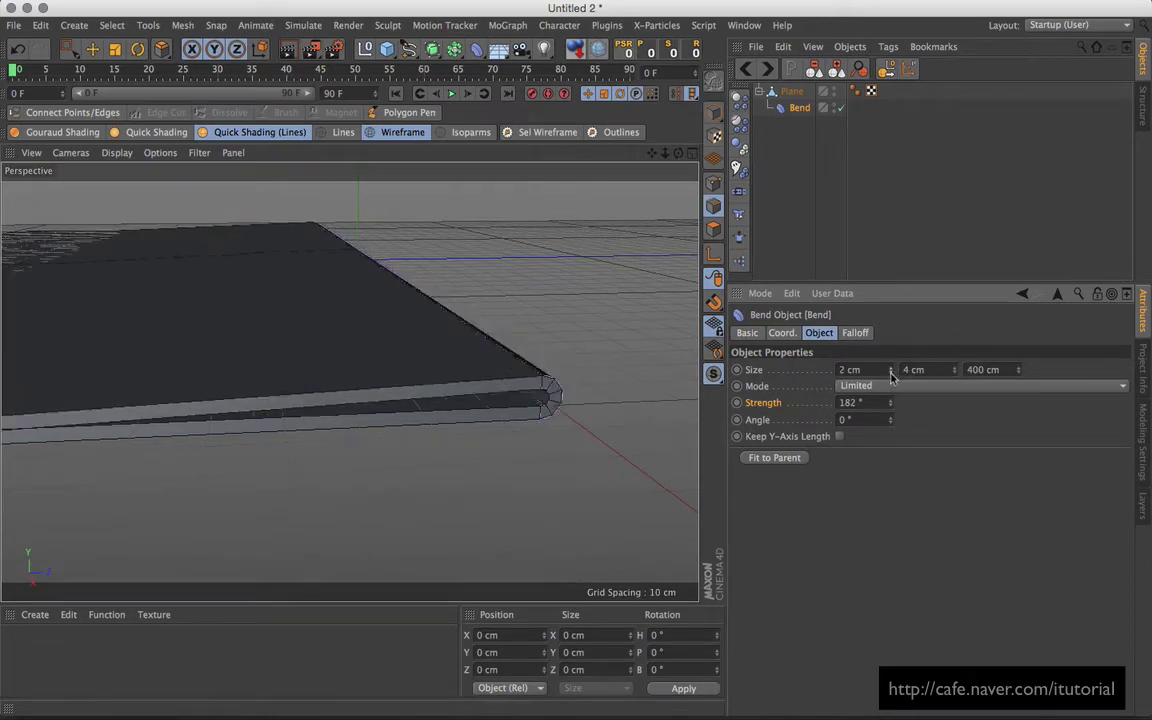
pyautogui.click(891, 373)
pyautogui.click(891, 373)
pyautogui.write('180')
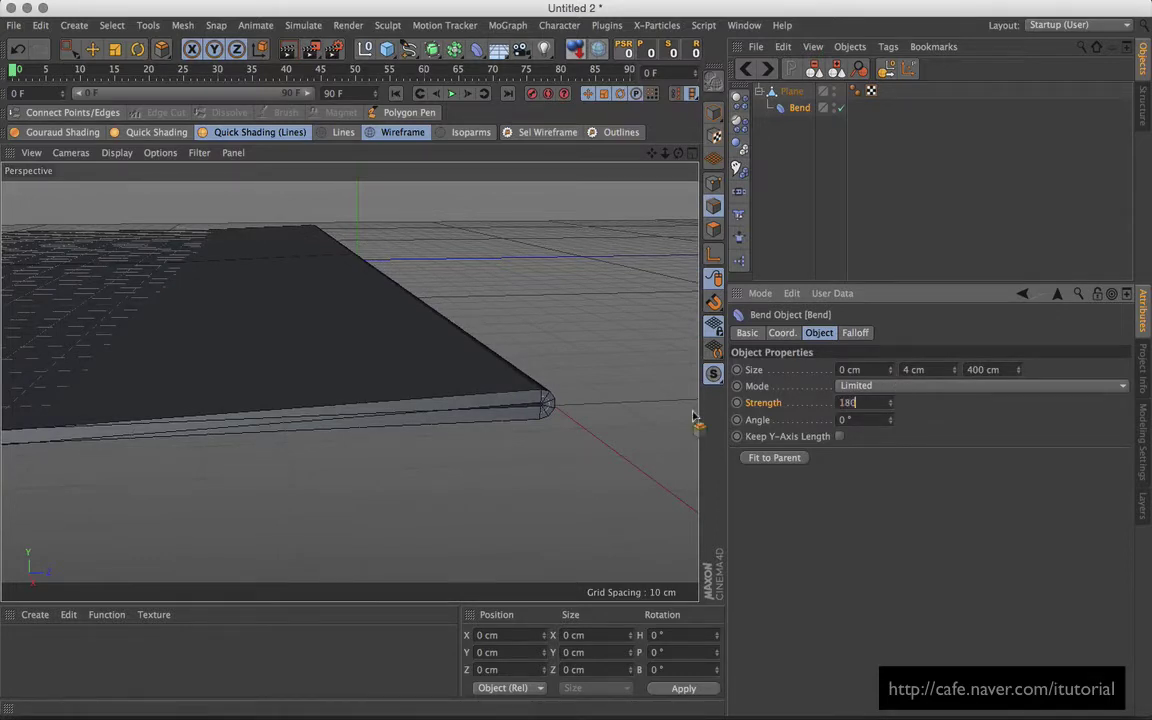
pyautogui.press('Return')
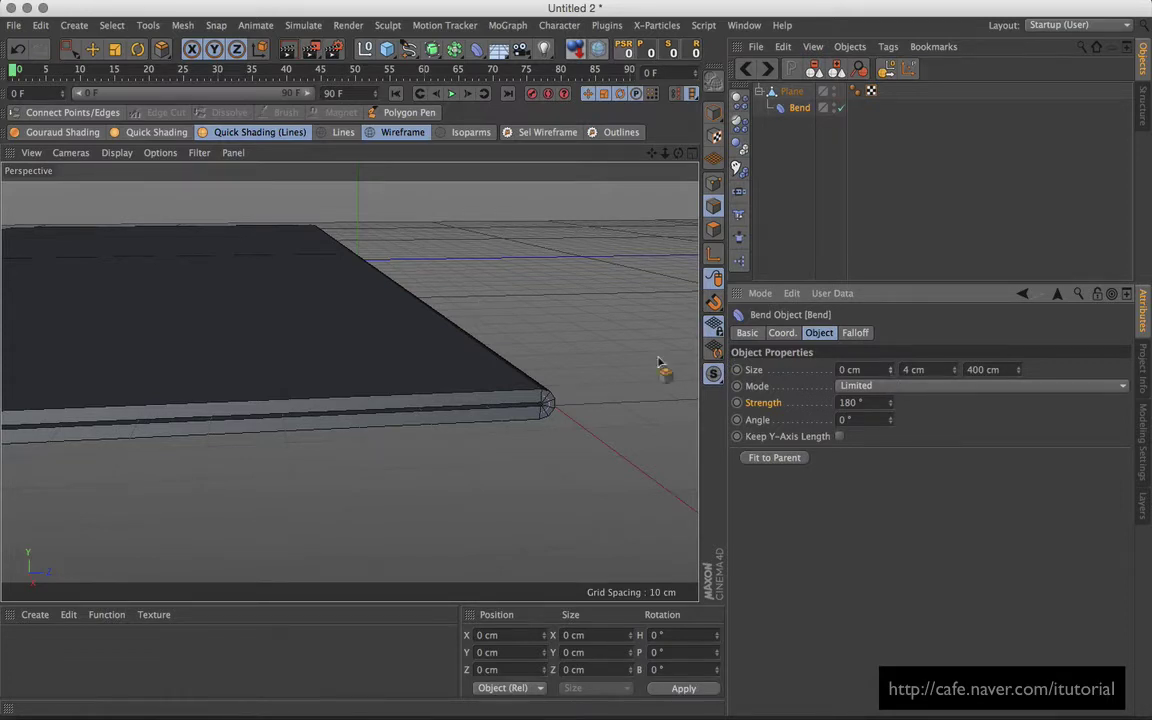
# - Set the Bend's Y size to 3.5 cm and zoom out on the folded card
pyautogui.click(955, 375)
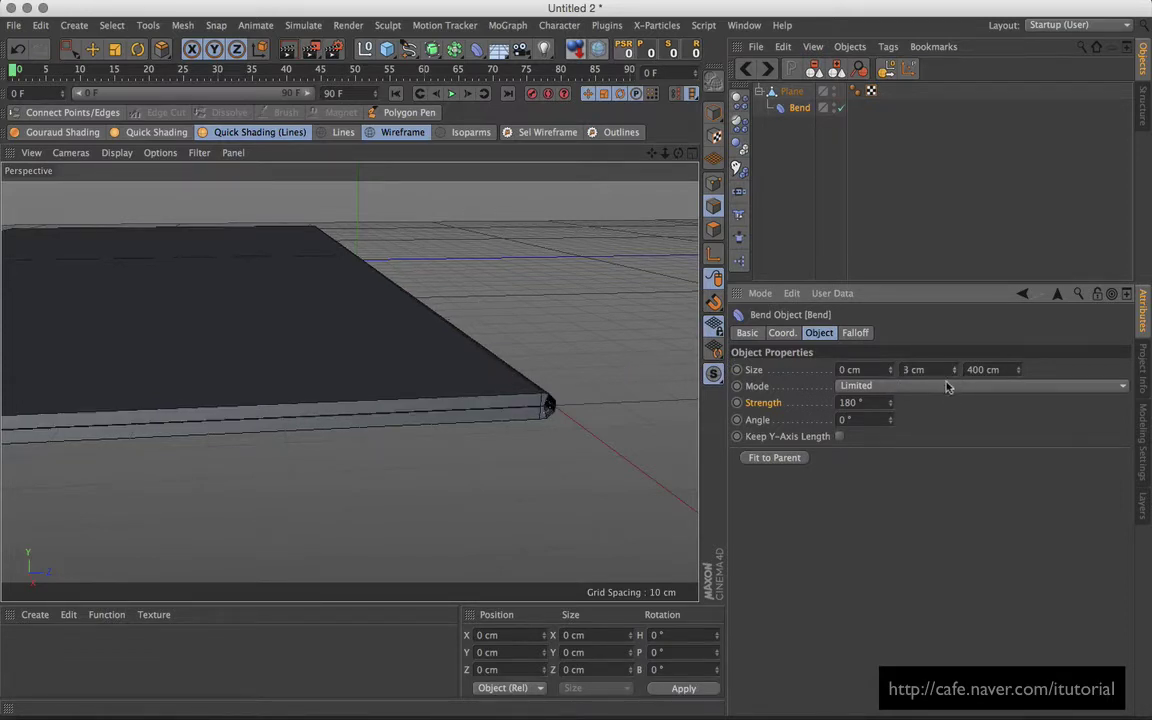
pyautogui.click(955, 367)
pyautogui.write('3.5')
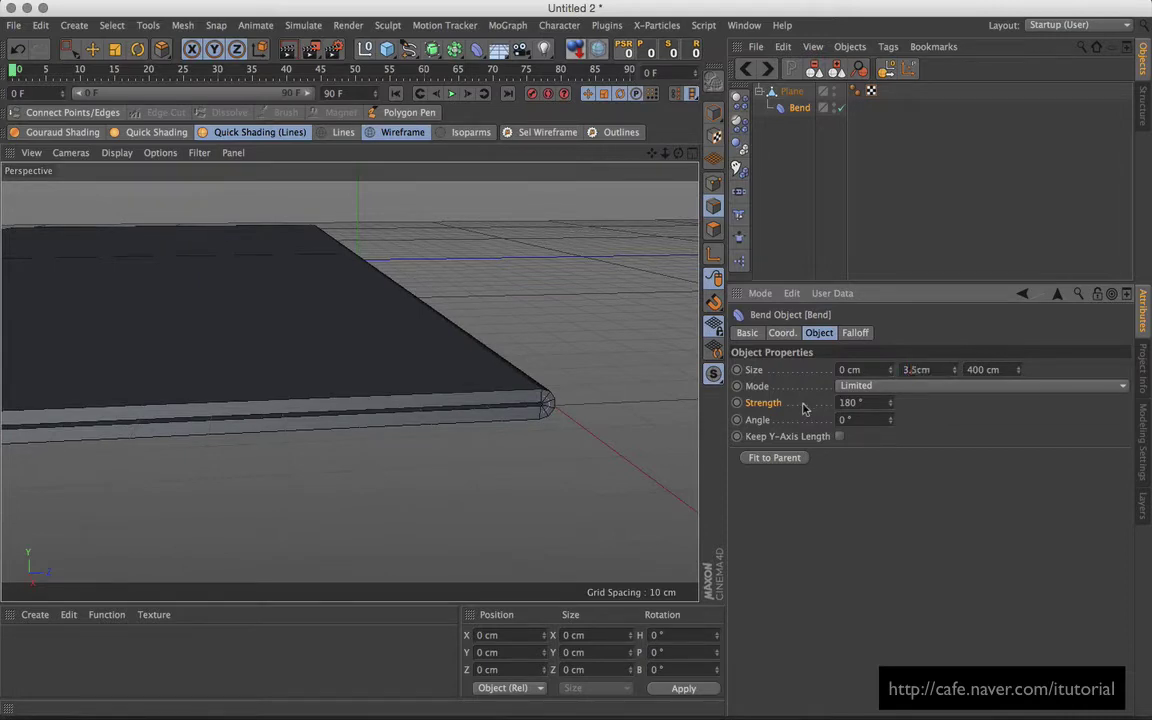
pyautogui.press('Return')
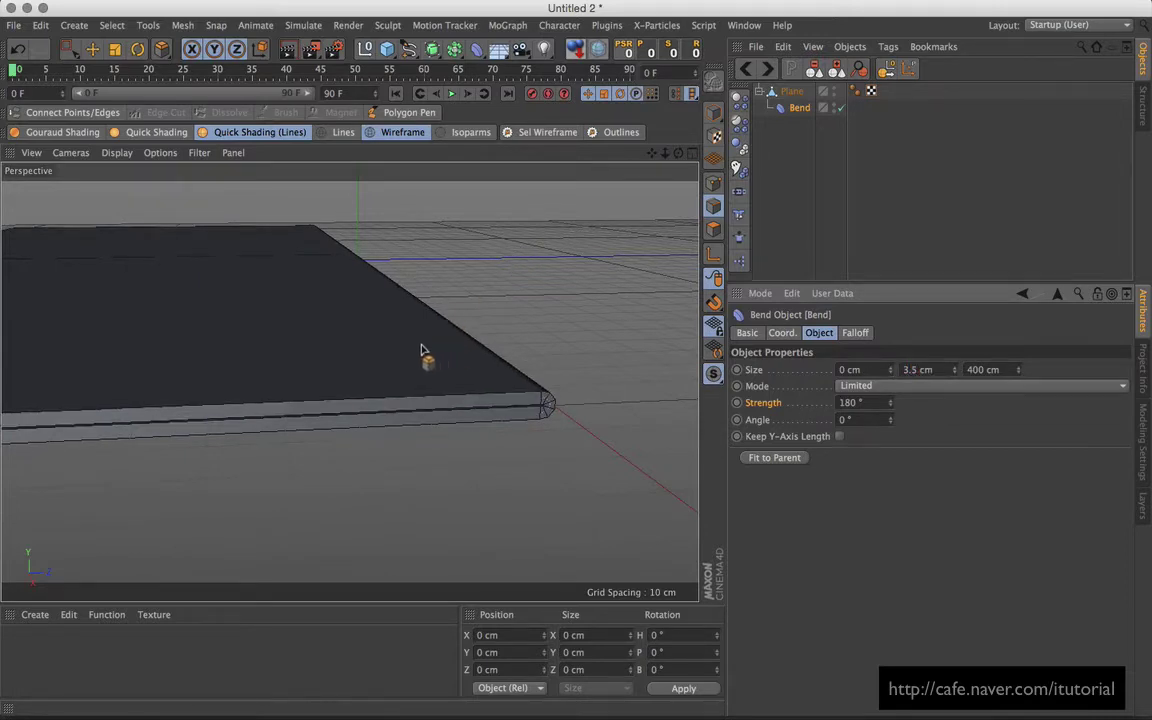
pyautogui.scroll(3, 424, 357)
pyautogui.scroll(3, 519, 370)
pyautogui.scroll(-5, 500, 352)
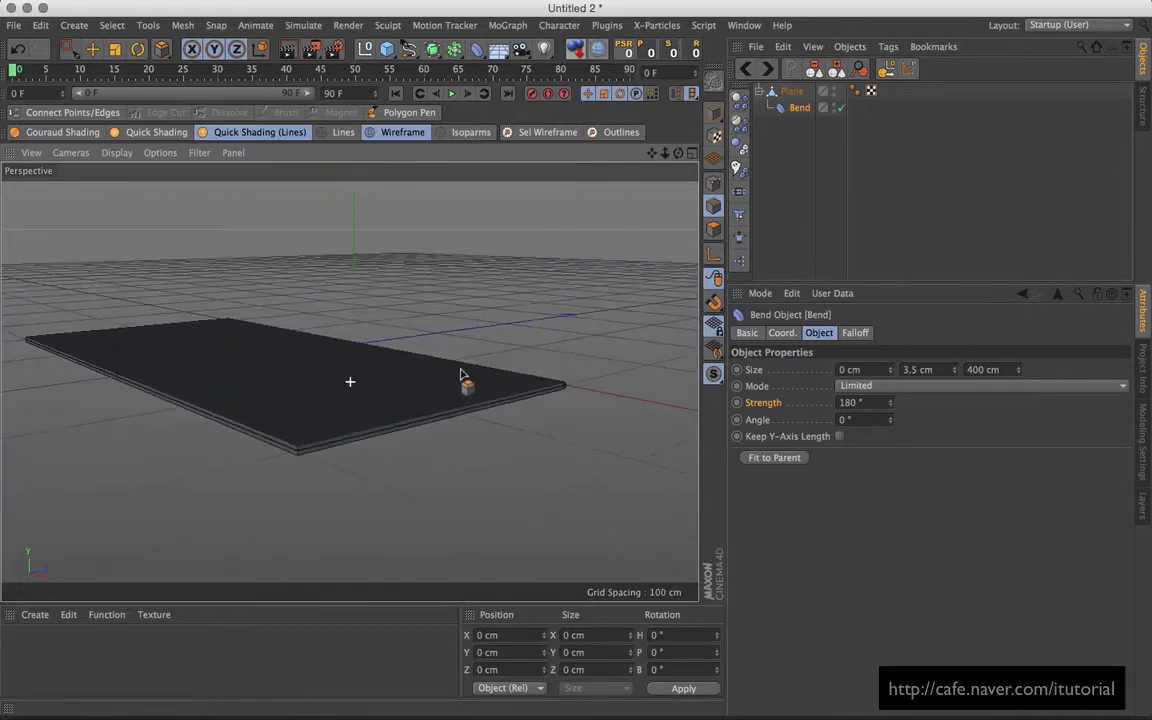
# - Enter 0° as the Bend strength so the plane lies flat again
pyautogui.moveTo(465, 384)
pyautogui.keyDown('alt'); pyautogui.mouseDown()
pyautogui.moveTo(571, 386)
pyautogui.moveTo(421, 403)
pyautogui.moveTo(445, 386)
pyautogui.moveTo(260, 337)
pyautogui.moveTo(293, 364)
pyautogui.moveTo(586, 399)
pyautogui.moveTo(301, 391)
pyautogui.moveTo(432, 328)
pyautogui.moveTo(505, 360)
pyautogui.moveTo(510, 388)
pyautogui.moveTo(530, 381)
pyautogui.moveTo(291, 393)
pyautogui.mouseUp(); pyautogui.keyUp('alt')
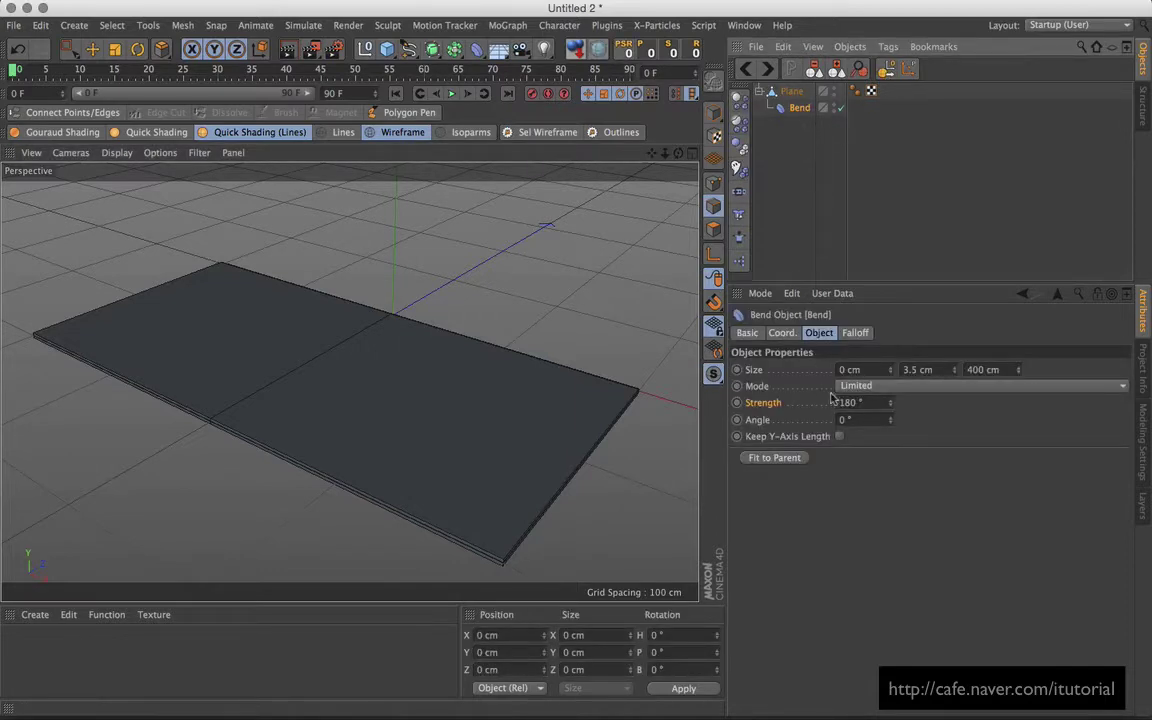
pyautogui.click(861, 402)
pyautogui.press('Return')
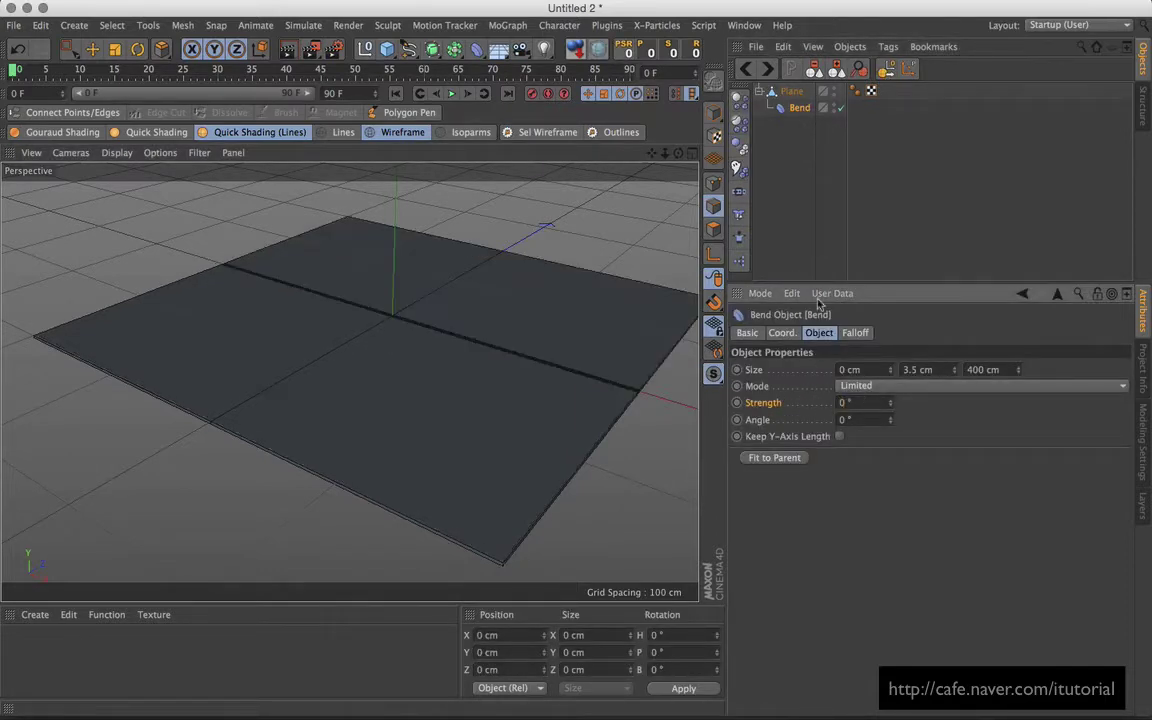
# - Duplicate the Bend deformer under the Plane and rotate the copy
pyautogui.click(791, 92)
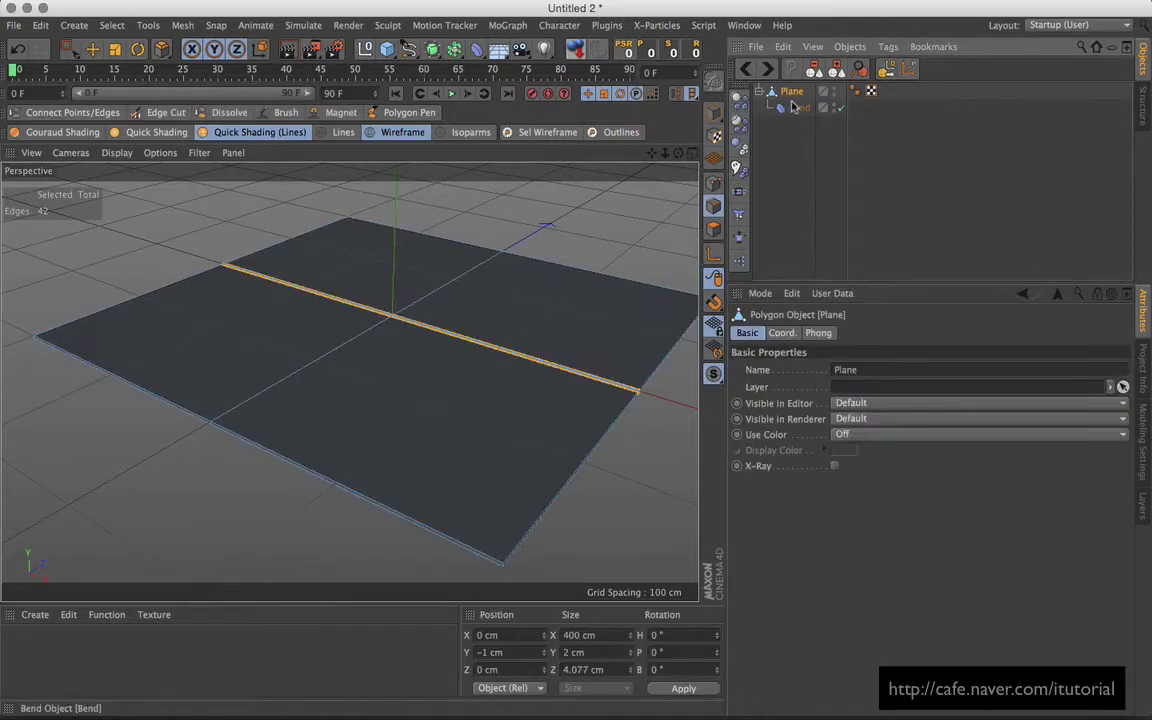
pyautogui.click(800, 107)
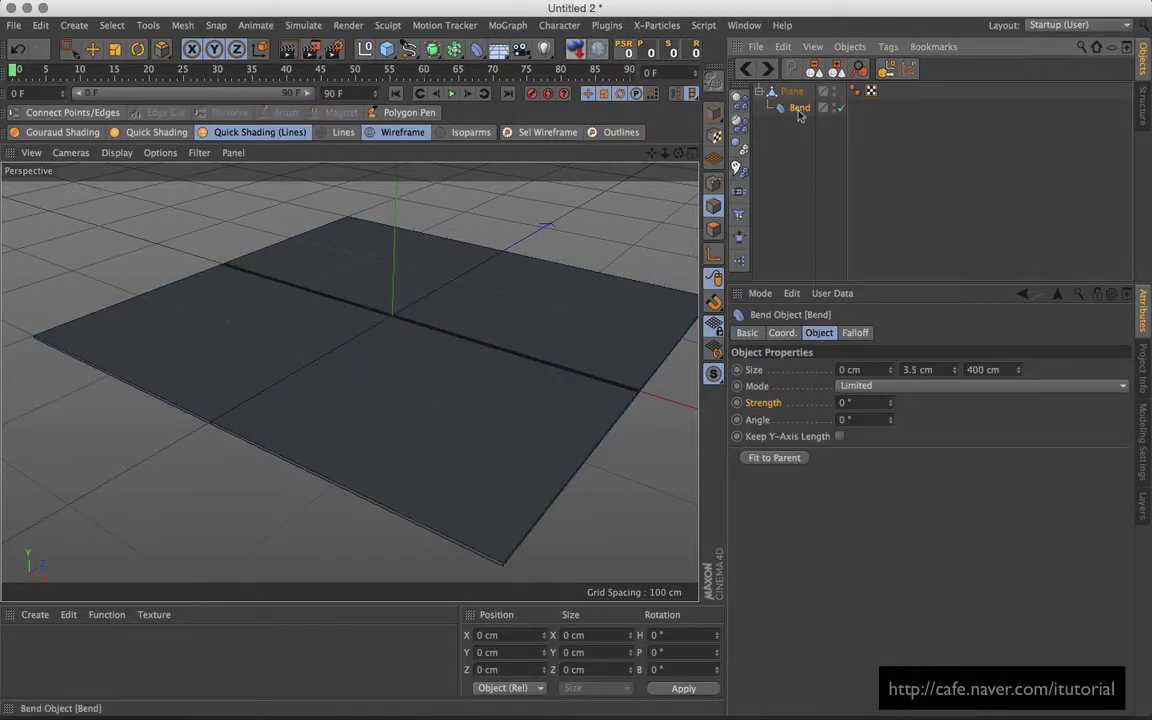
pyautogui.keyDown('ctrl'); pyautogui.moveTo(800, 107); pyautogui.dragTo(807, 131); pyautogui.keyUp('ctrl')
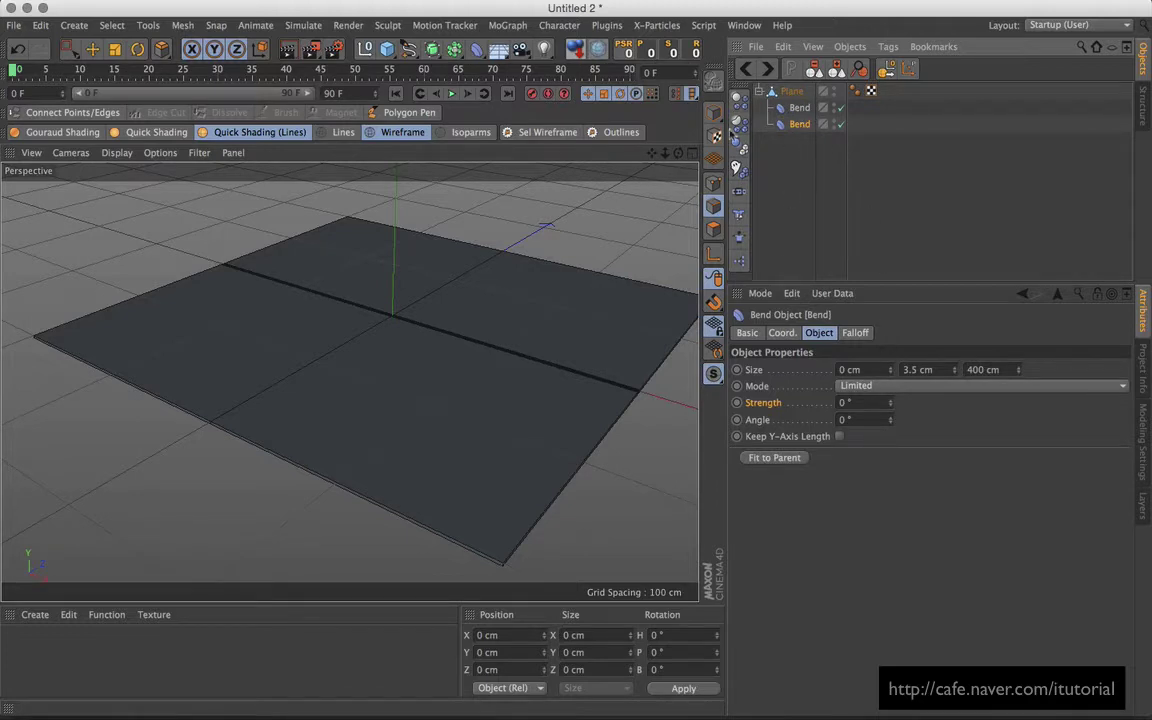
pyautogui.click(138, 49)
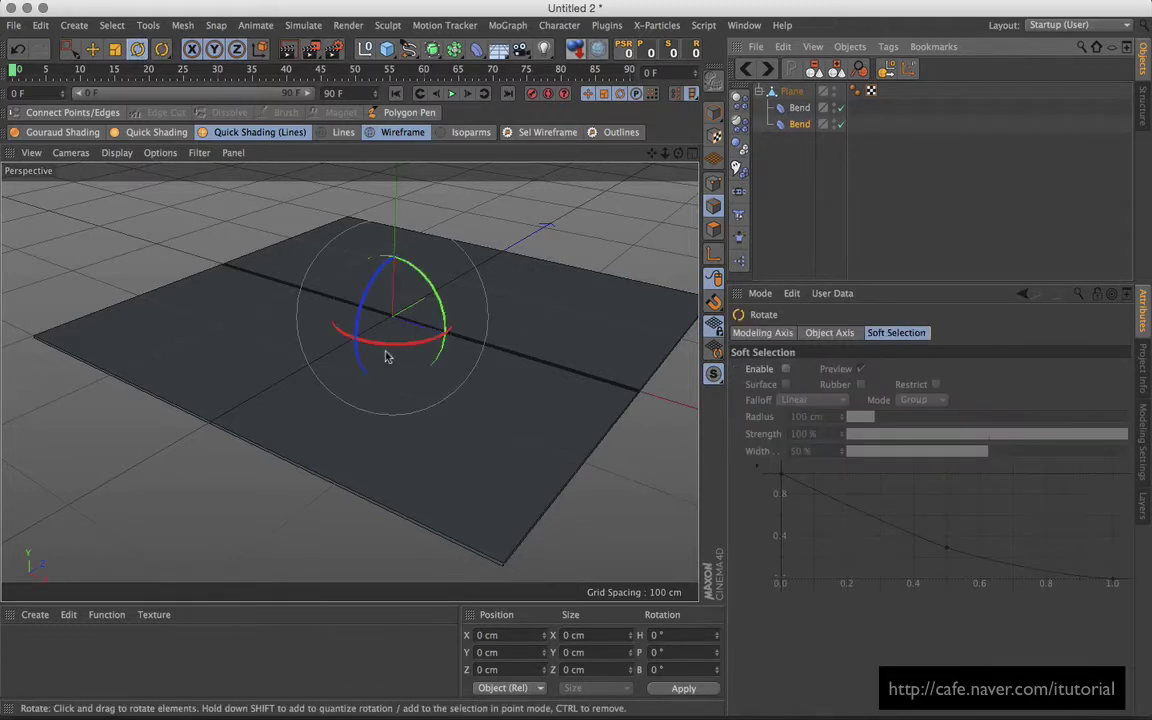
pyautogui.moveTo(390, 345)
pyautogui.mouseDown()
pyautogui.moveTo(492, 323)
pyautogui.moveTo(499, 341)
pyautogui.mouseUp()
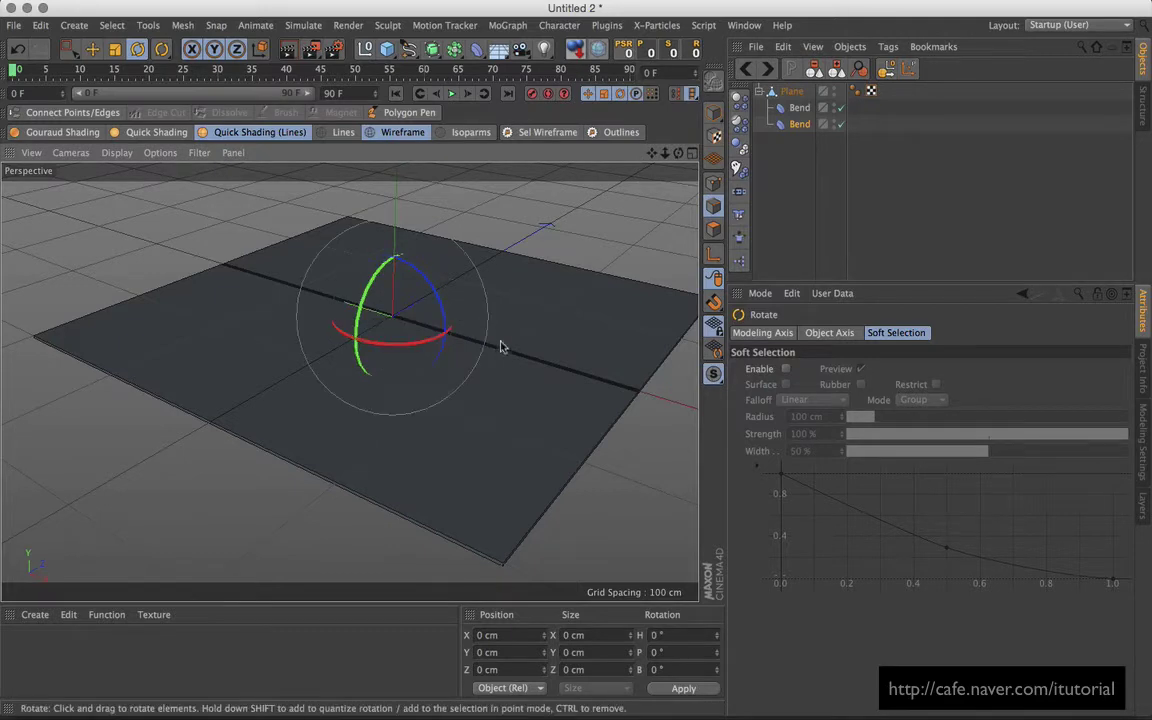
# - Preview the second Bend's fold, then reset its strength to 0°
pyautogui.click(799, 125)
pyautogui.moveTo(891, 402); pyautogui.dragTo(893, 386)
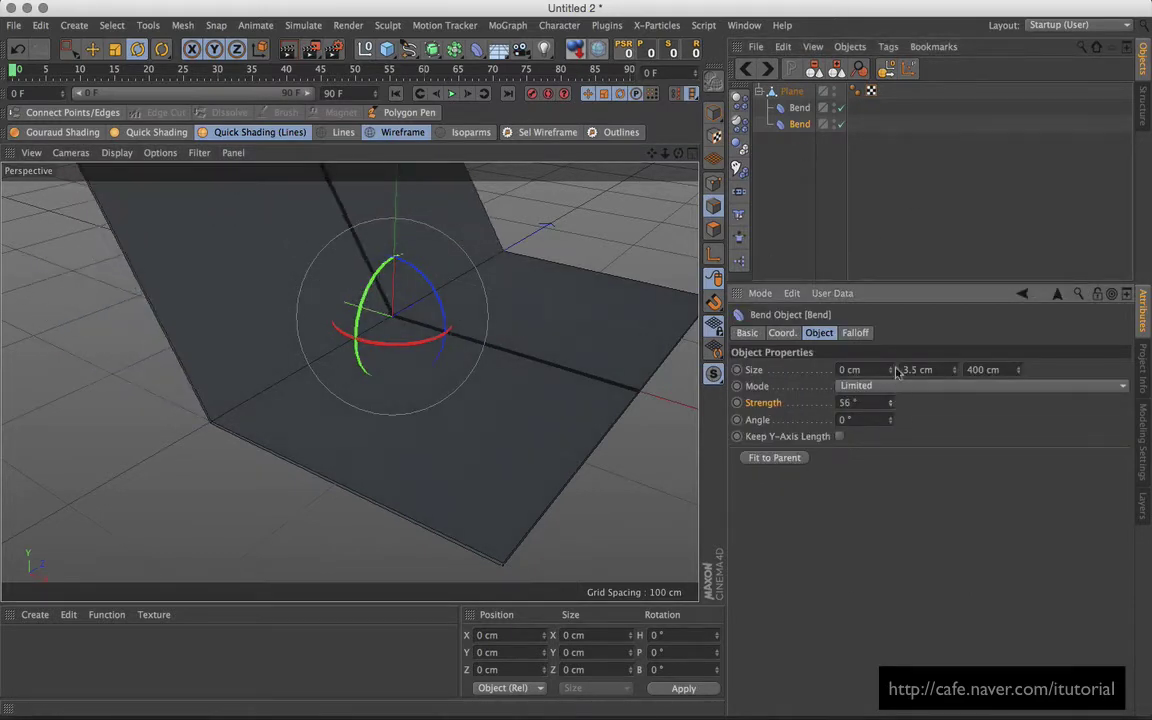
pyautogui.hotkey('ctrl', 'z')
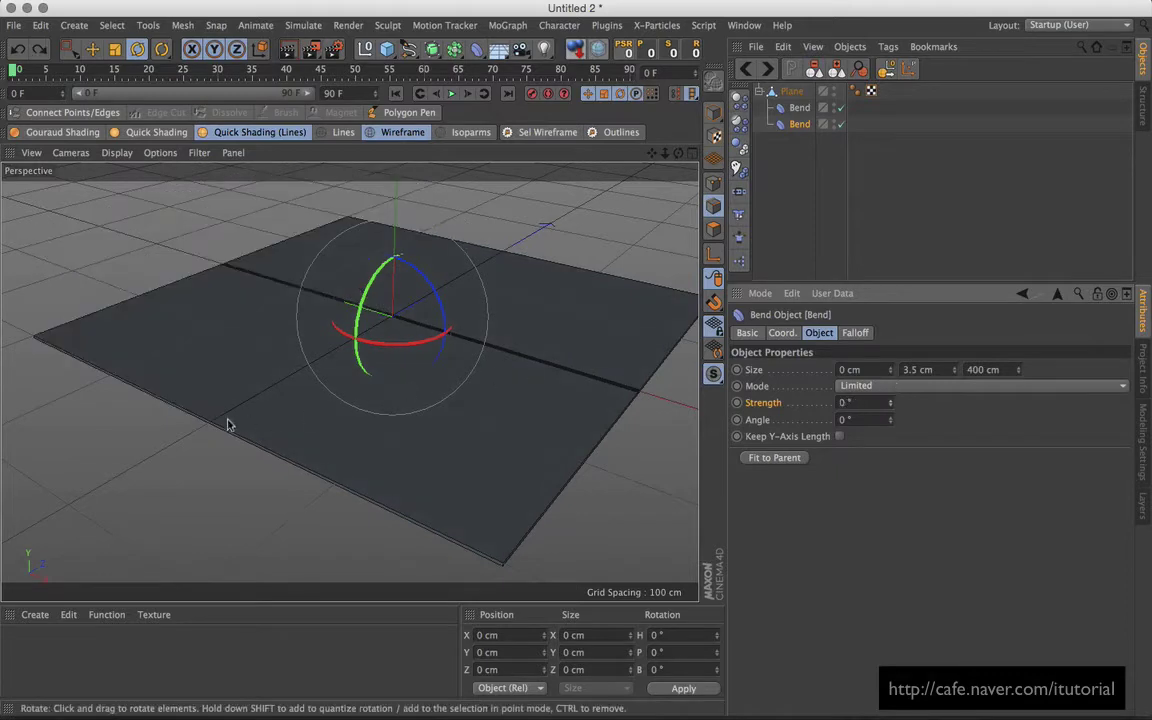
pyautogui.scroll(3, 368, 372)
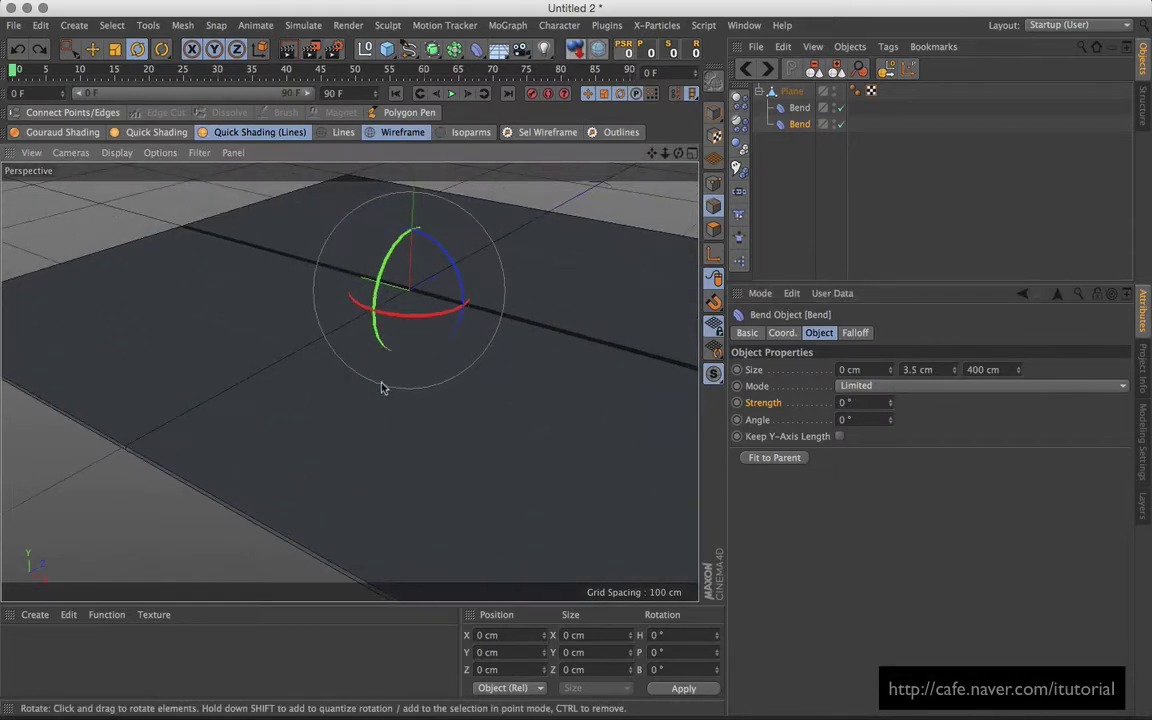
pyautogui.keyDown('alt'); pyautogui.moveTo(380, 386); pyautogui.dragTo(424, 399); pyautogui.keyUp('alt')
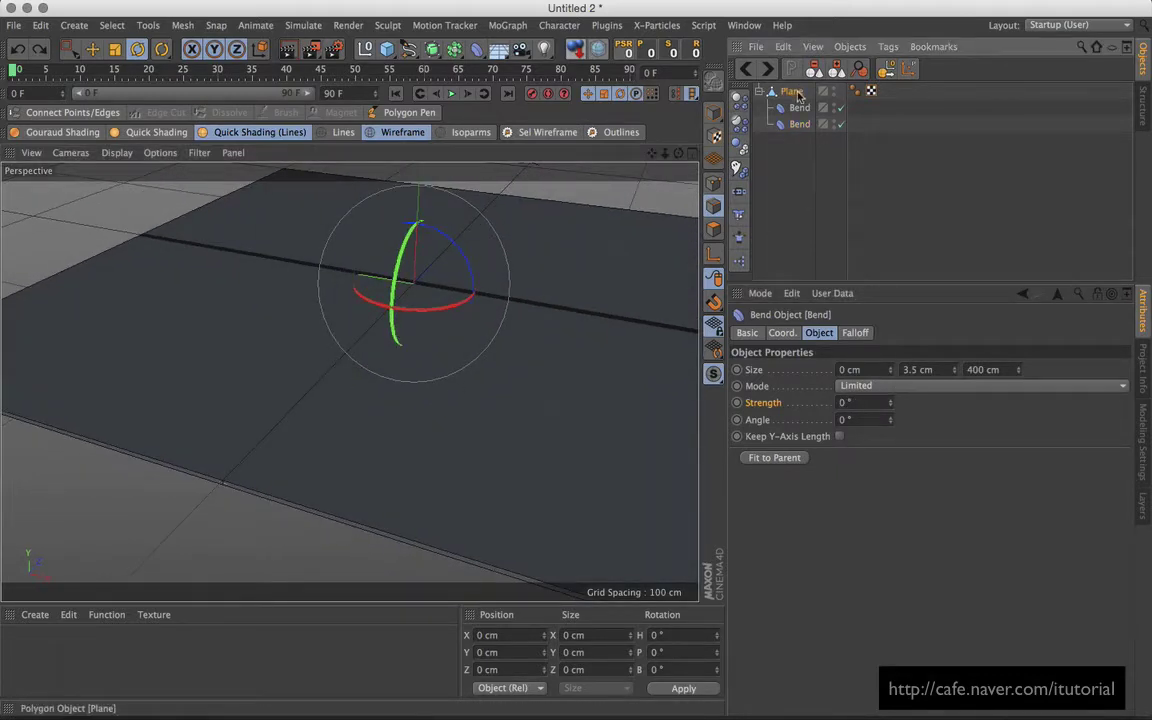
# - Bevel the plane's diagonal centre edge with a 2.039 cm offset and 4 subdivisions
pyautogui.click(793, 92)
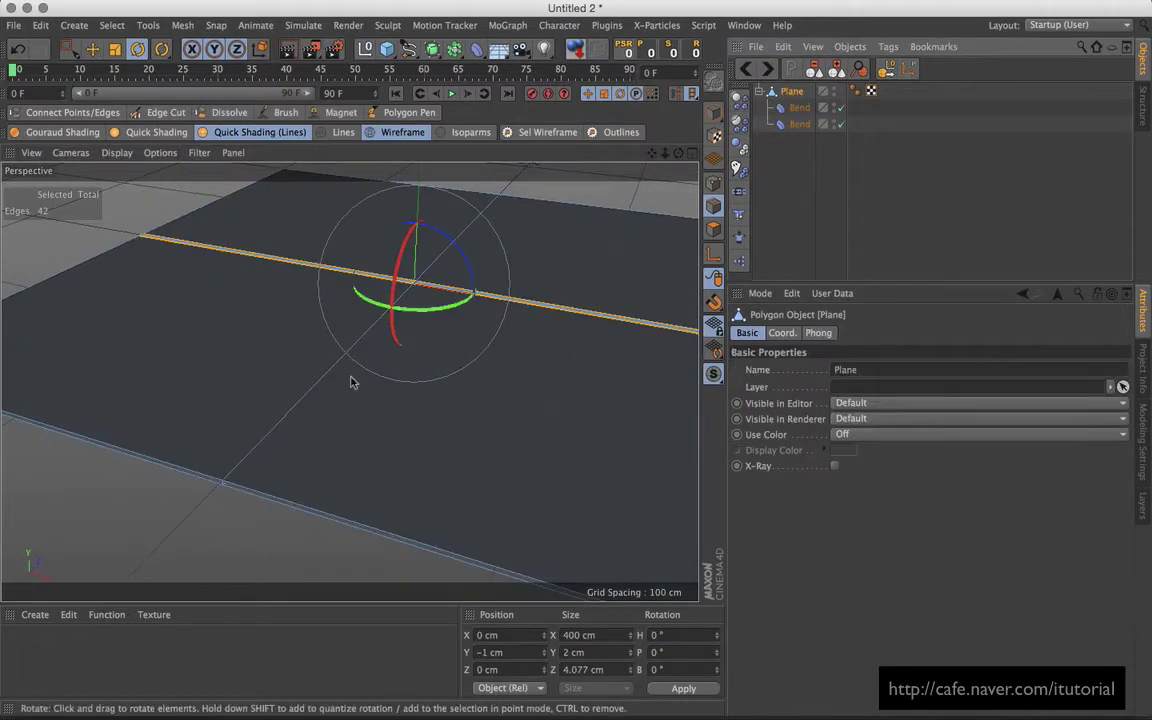
pyautogui.click(93, 50)
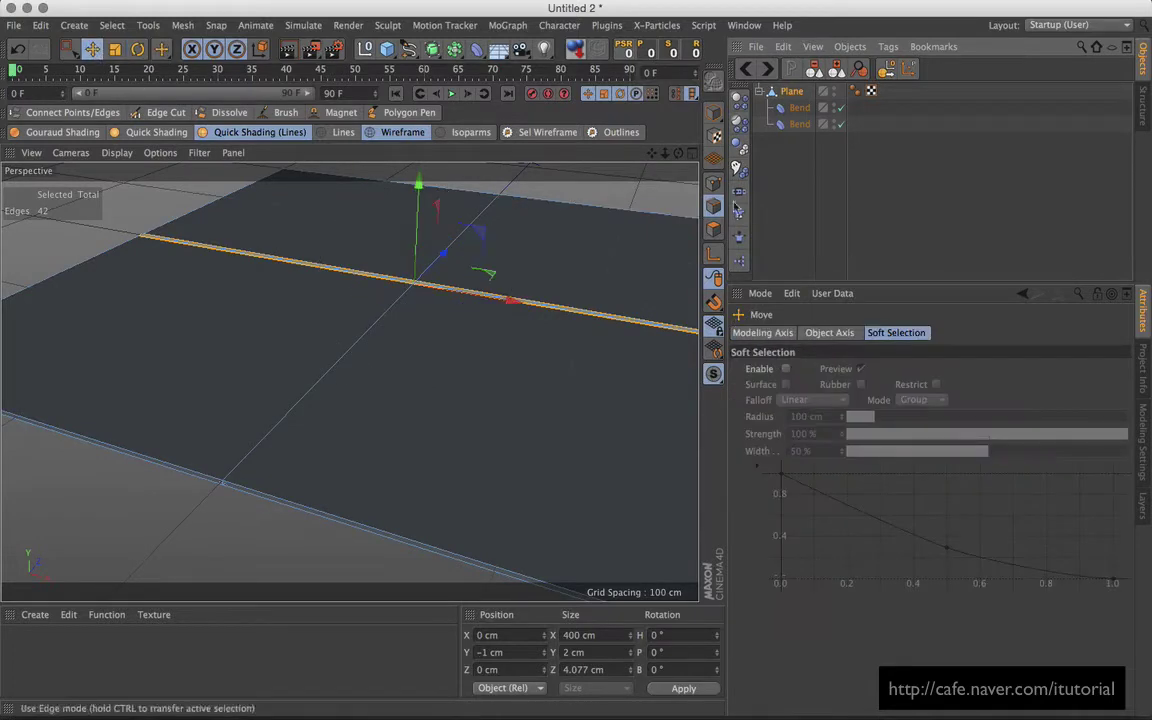
pyautogui.click(285, 424)
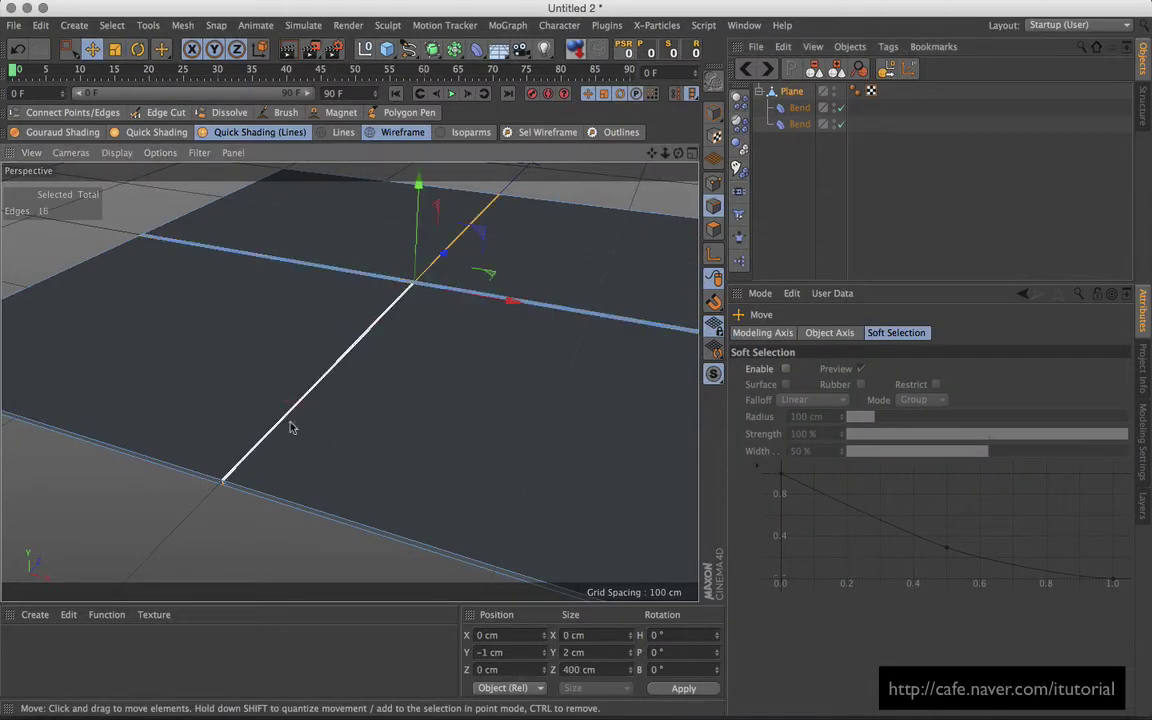
pyautogui.keyDown('alt'); pyautogui.moveTo(334, 432); pyautogui.dragTo(303, 481); pyautogui.keyUp('alt')
pyautogui.rightClick(298, 535)
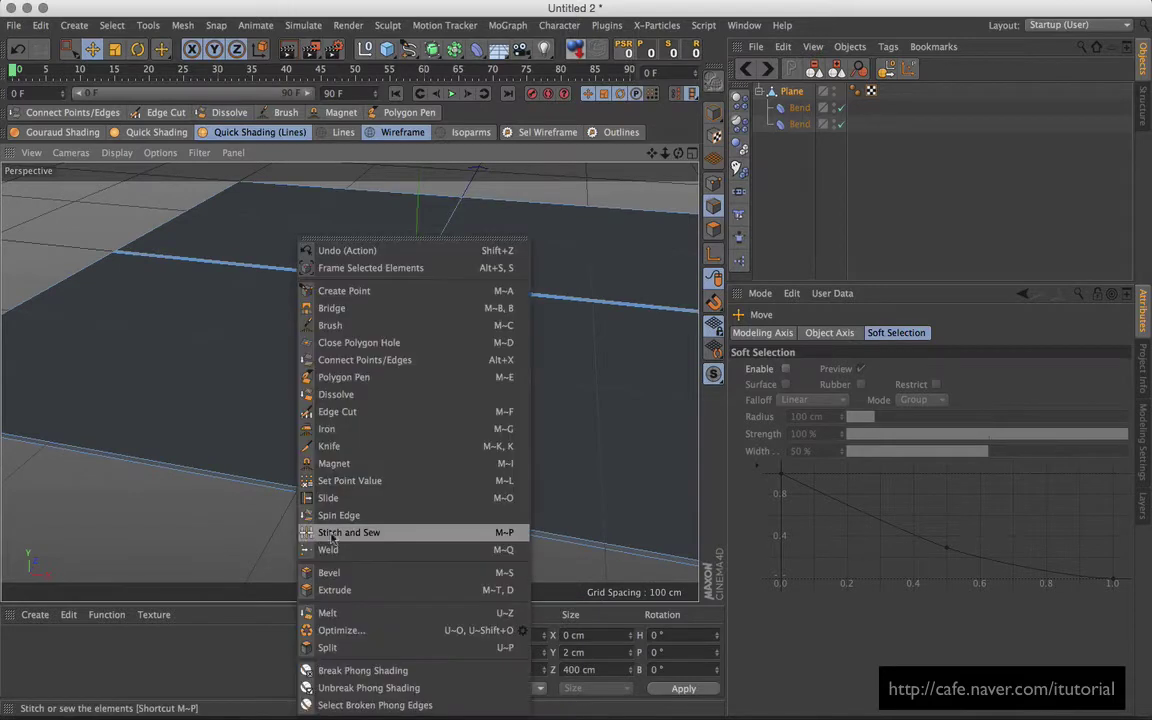
pyautogui.click(358, 576)
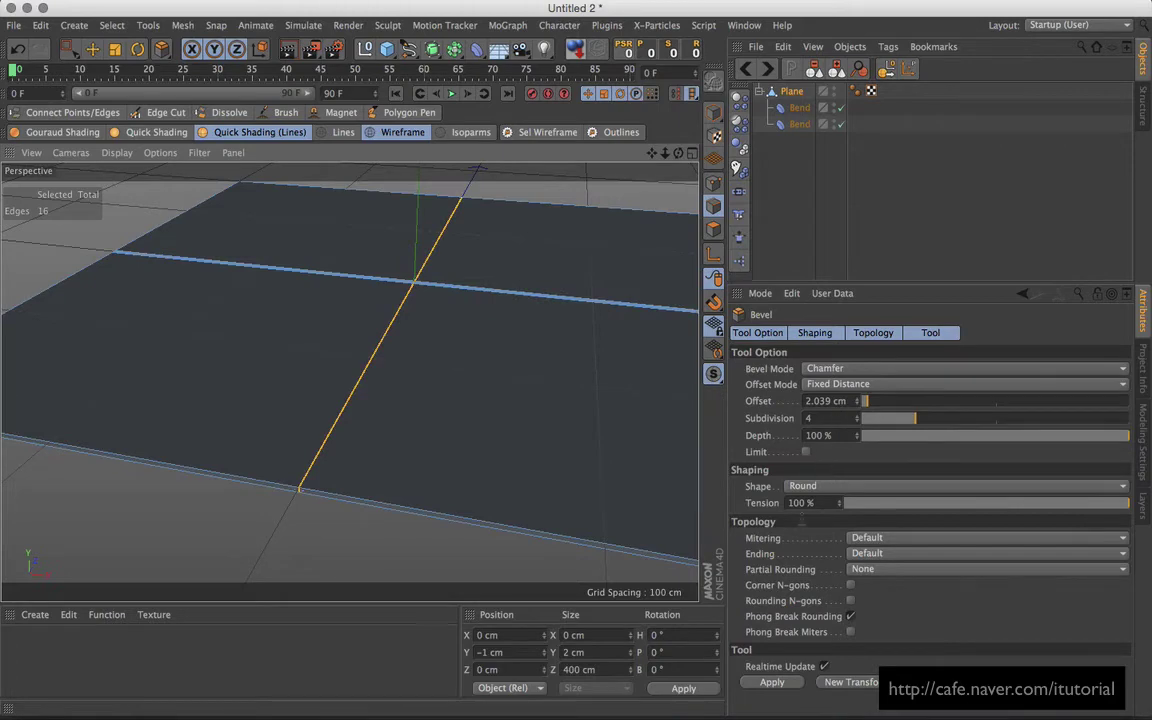
pyautogui.click(773, 682)
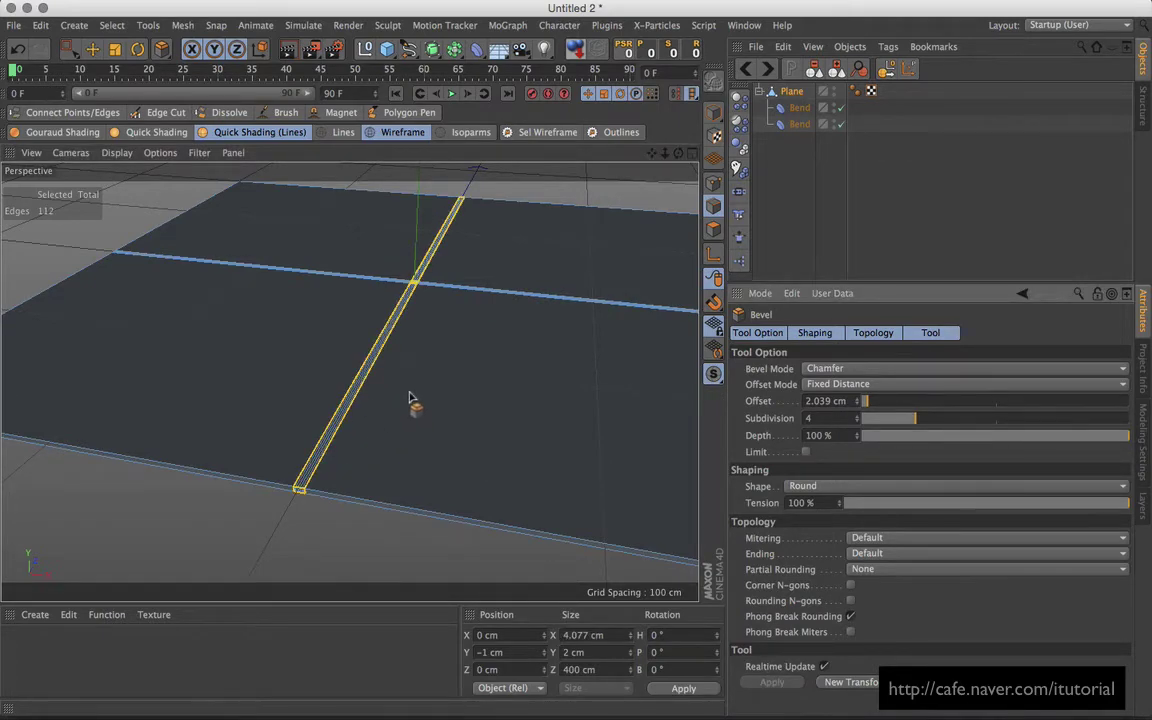
# - Inspect the bevel, then select both Bend deformers and raise Strength to test the fold
pyautogui.moveTo(409, 398)
pyautogui.keyDown('alt'); pyautogui.mouseDown()
pyautogui.moveTo(350, 381)
pyautogui.moveTo(447, 375)
pyautogui.moveTo(440, 344)
pyautogui.moveTo(411, 382)
pyautogui.moveTo(476, 483)
pyautogui.moveTo(380, 424)
pyautogui.mouseUp(); pyautogui.keyUp('alt')
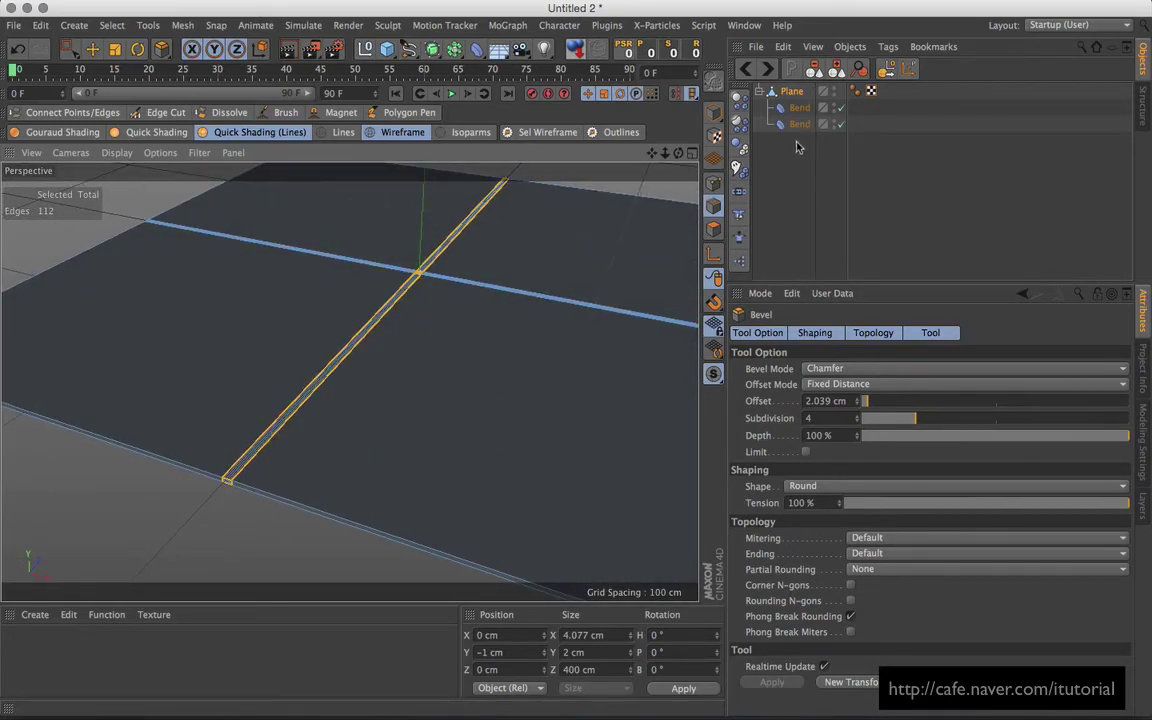
pyautogui.moveTo(797, 147); pyautogui.dragTo(800, 100)
pyautogui.moveTo(893, 408)
pyautogui.mouseDown()
pyautogui.moveTo(885, 255)
pyautogui.moveTo(883, 387)
pyautogui.mouseUp()
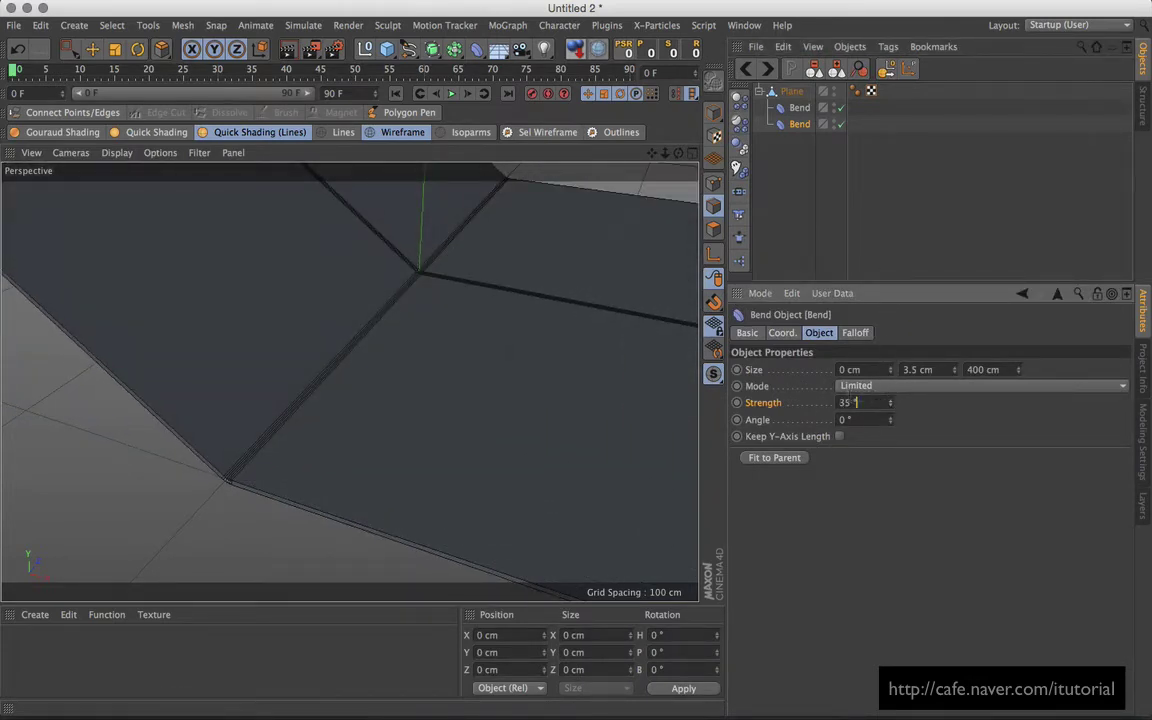
# - Set the first Bend deformer's Strength to 180° to fold the plane in half
pyautogui.press('Return')
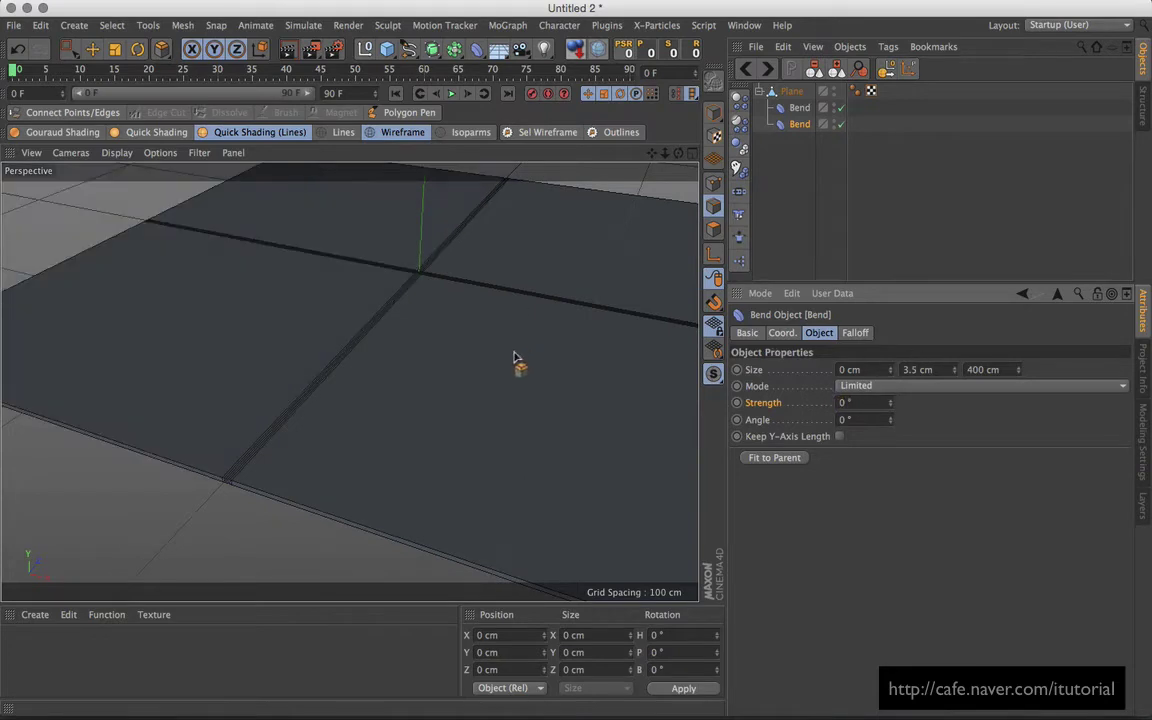
pyautogui.scroll(-5, 495, 365)
pyautogui.moveTo(483, 368)
pyautogui.keyDown('alt'); pyautogui.mouseDown()
pyautogui.moveTo(506, 386)
pyautogui.moveTo(480, 362)
pyautogui.mouseUp(); pyautogui.keyUp('alt')
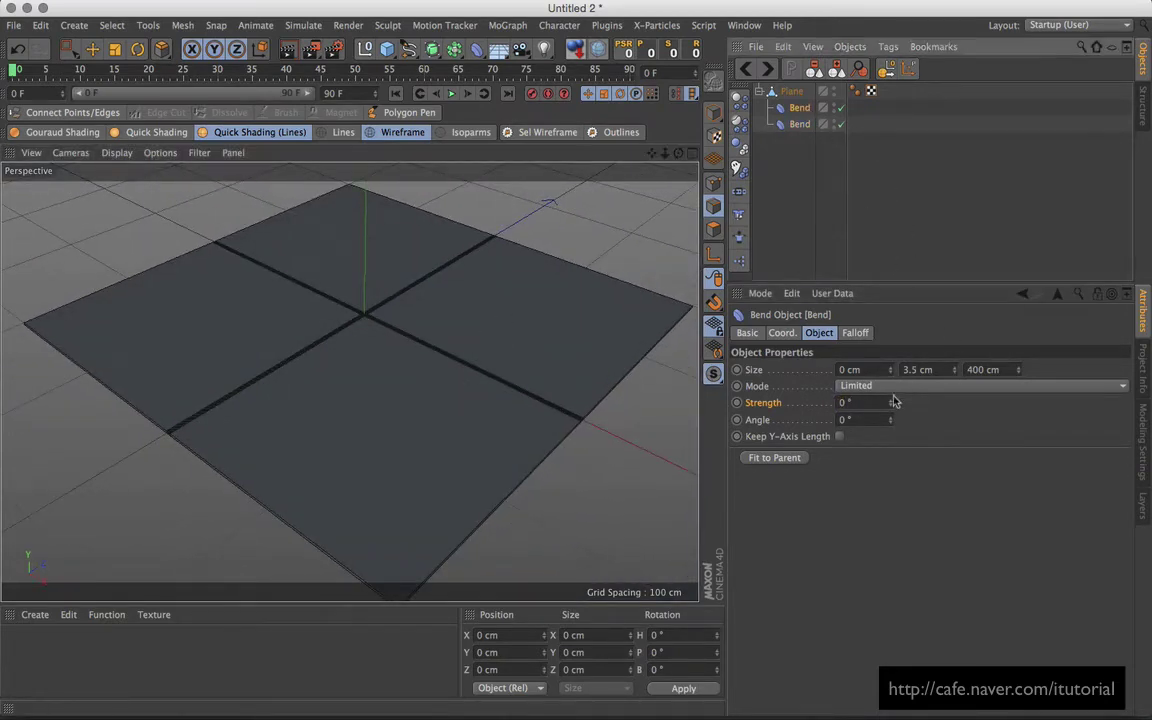
pyautogui.moveTo(890, 402); pyautogui.dragTo(930, 402)
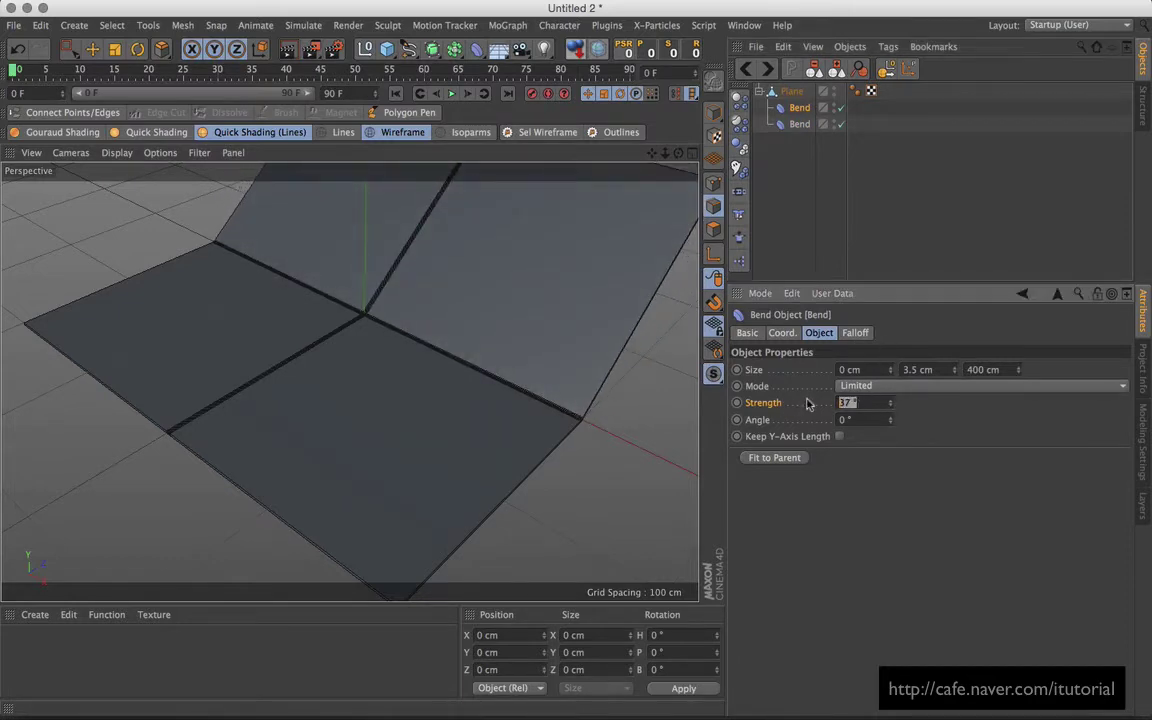
pyautogui.write('0')
pyautogui.press('Return')
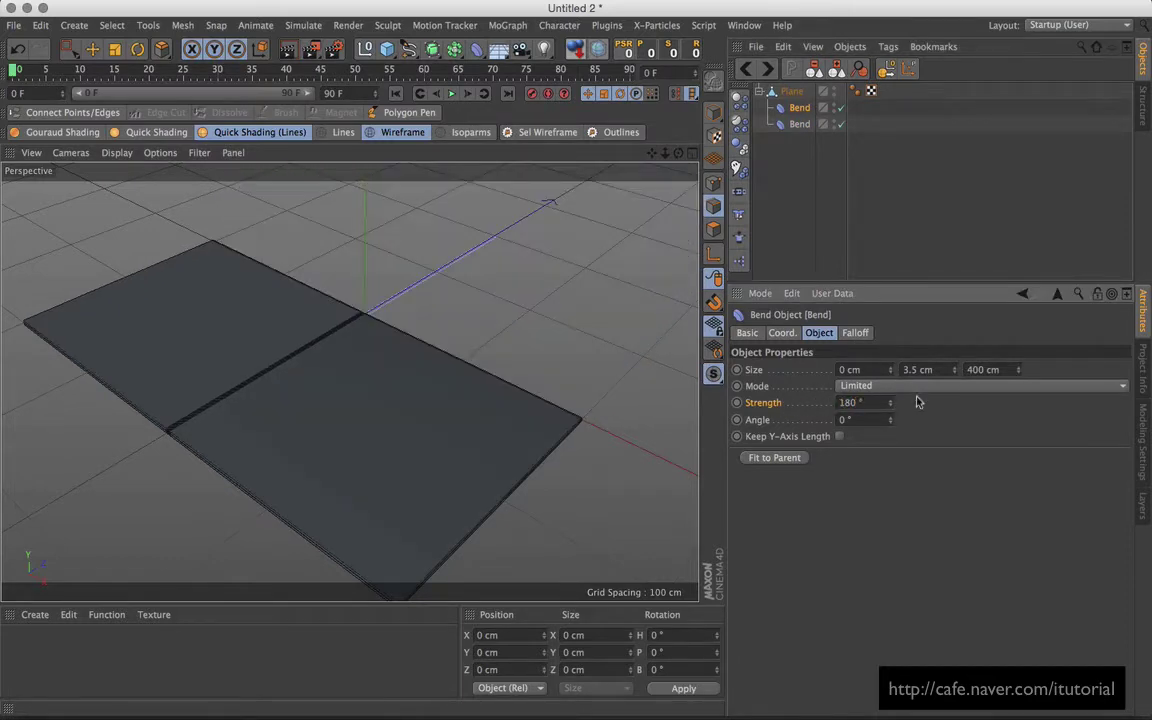
# - Set the second Bend's Strength to 180°, then move the timeline to frame 50
pyautogui.click(805, 125)
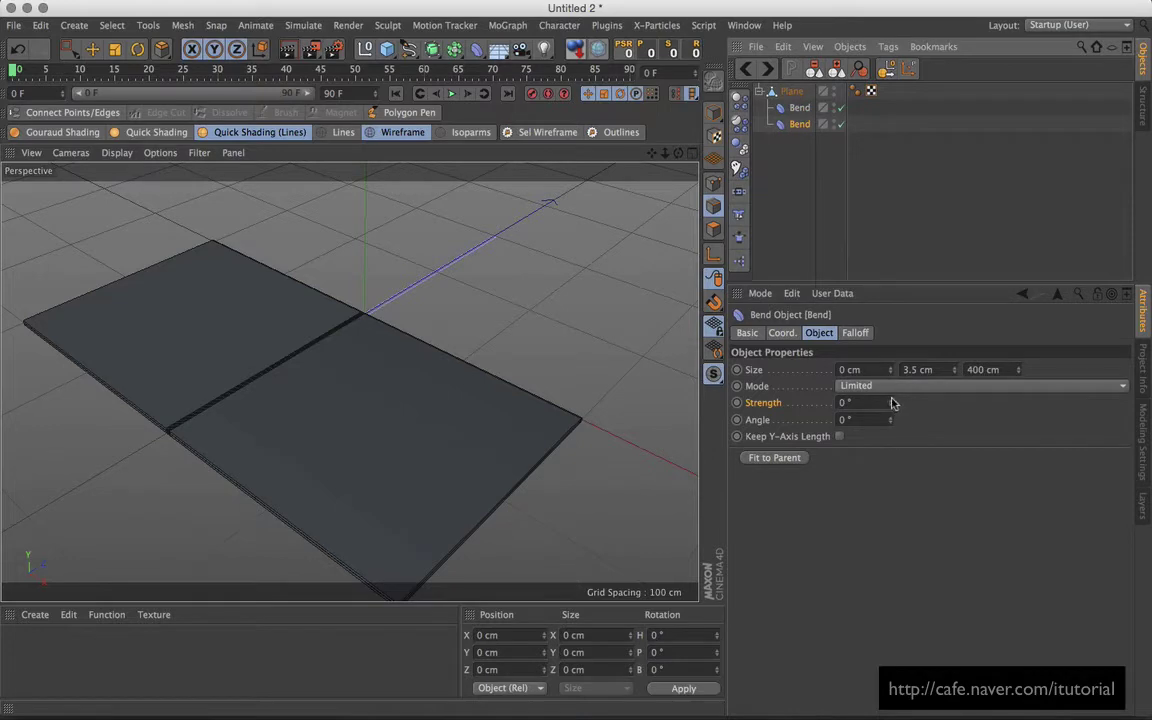
pyautogui.moveTo(893, 403); pyautogui.dragTo(890, 265)
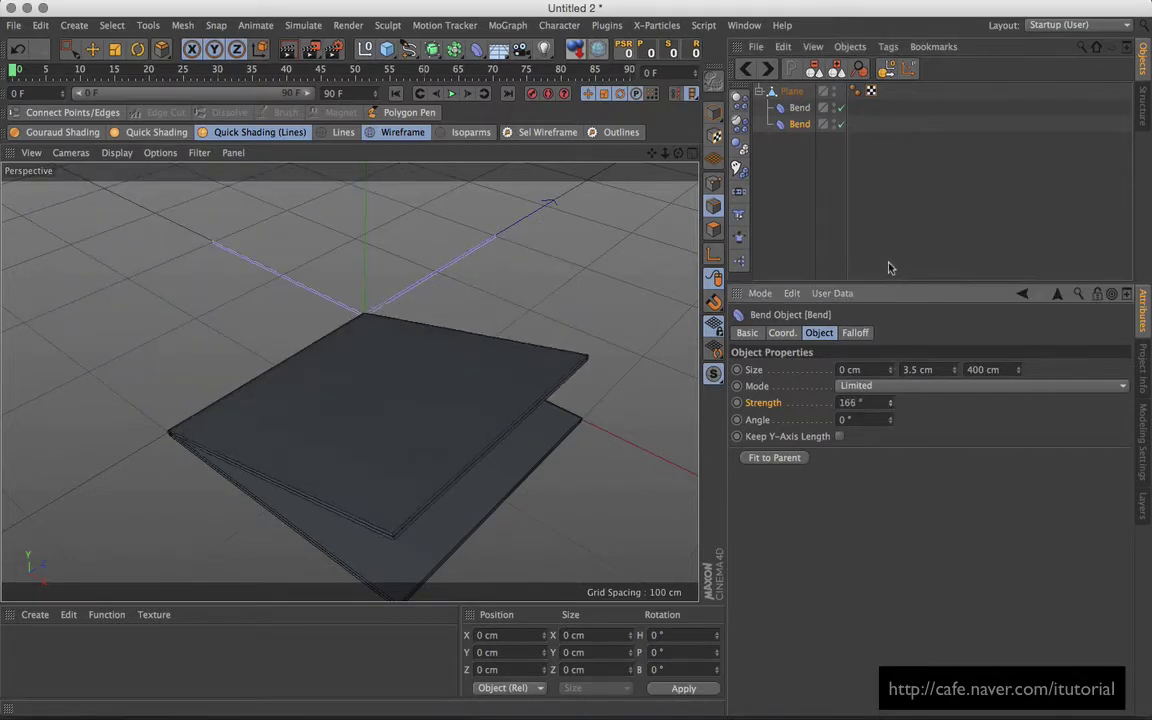
pyautogui.doubleClick(849, 402)
pyautogui.write('180')
pyautogui.press('Return')
pyautogui.moveTo(411, 419)
pyautogui.keyDown('alt'); pyautogui.mouseDown()
pyautogui.moveTo(368, 316)
pyautogui.moveTo(350, 383)
pyautogui.moveTo(446, 360)
pyautogui.moveTo(470, 342)
pyautogui.moveTo(363, 389)
pyautogui.moveTo(445, 360)
pyautogui.moveTo(478, 393)
pyautogui.moveTo(484, 378)
pyautogui.moveTo(474, 384)
pyautogui.mouseUp(); pyautogui.keyUp('alt')
pyautogui.scroll(-2, 458, 368)
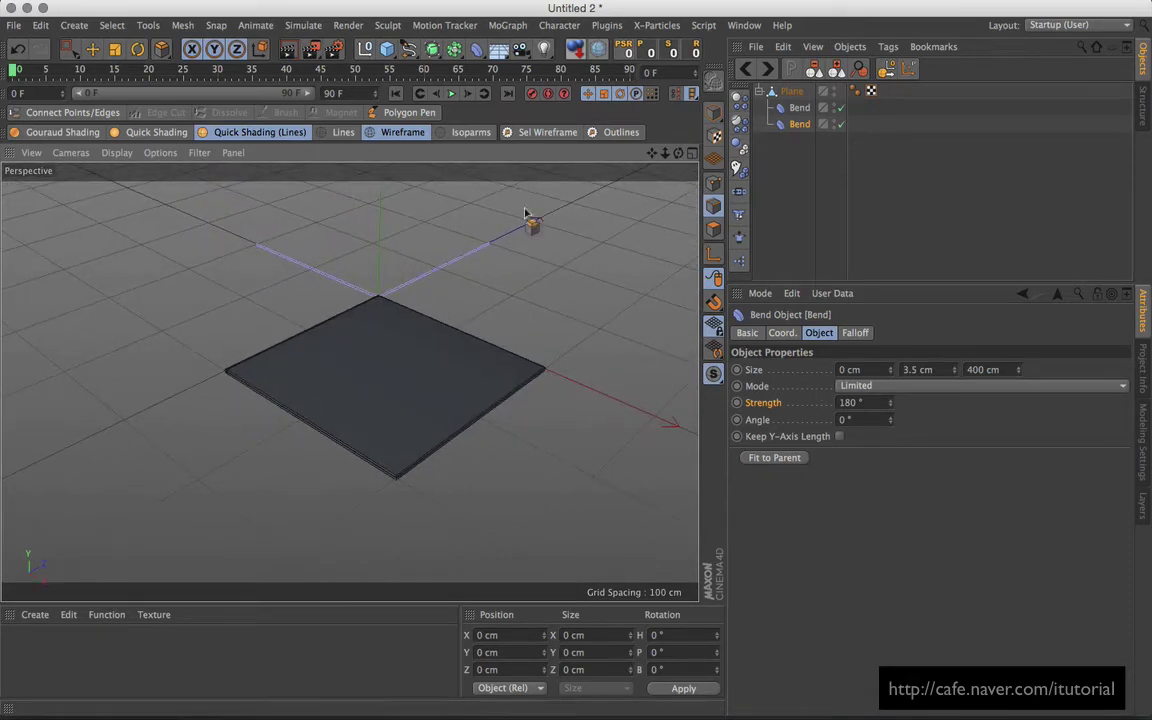
pyautogui.moveTo(146, 76); pyautogui.dragTo(356, 80)
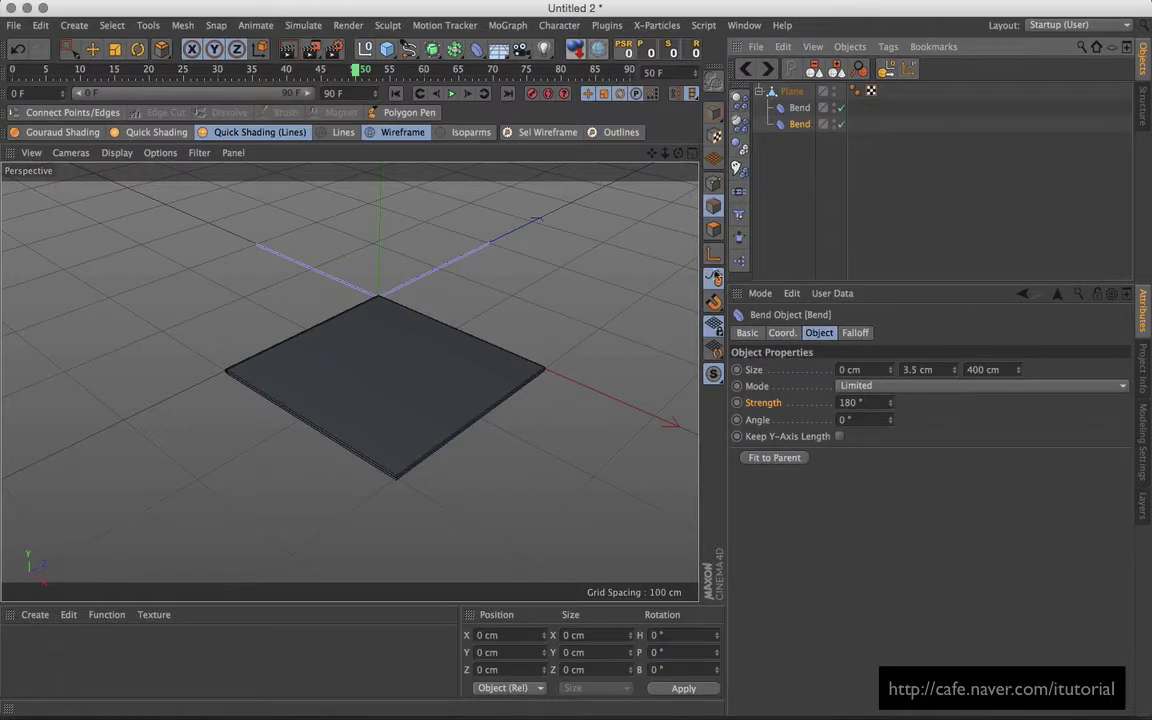
# - Keyframe the second Bend at 180° on frame 50 and set it to 0° at frame 25
pyautogui.keyDown('ctrl'); pyautogui.click(737, 403); pyautogui.keyUp('ctrl')
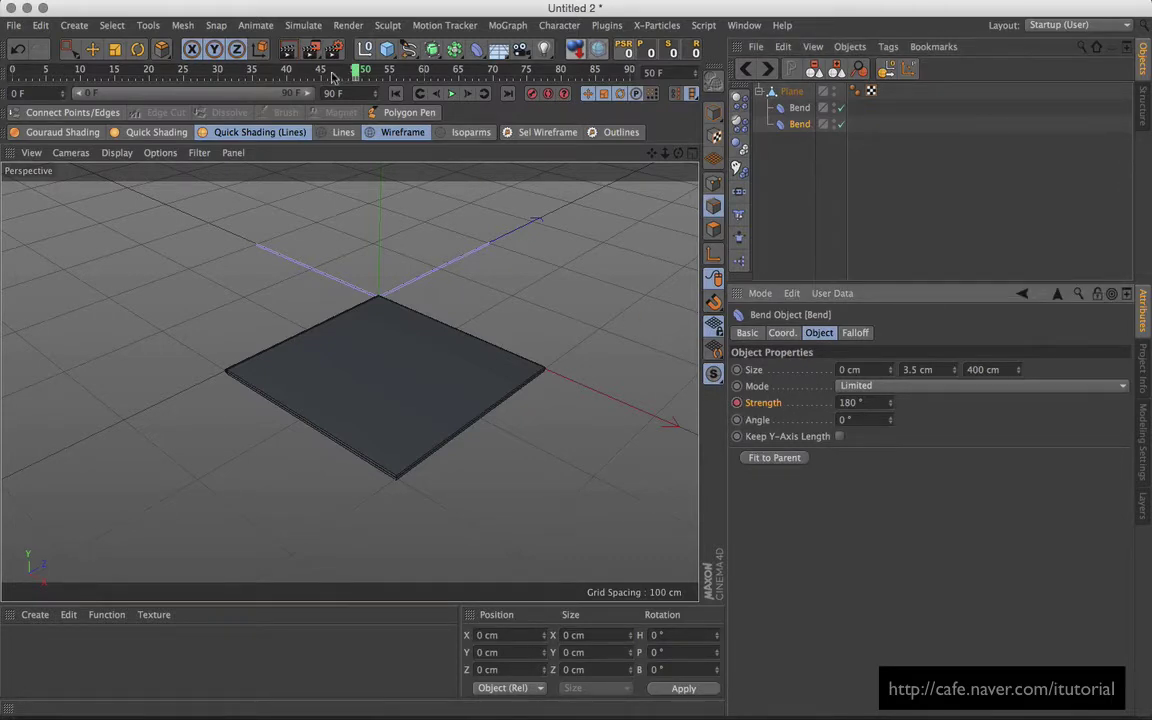
pyautogui.moveTo(352, 77); pyautogui.dragTo(184, 85)
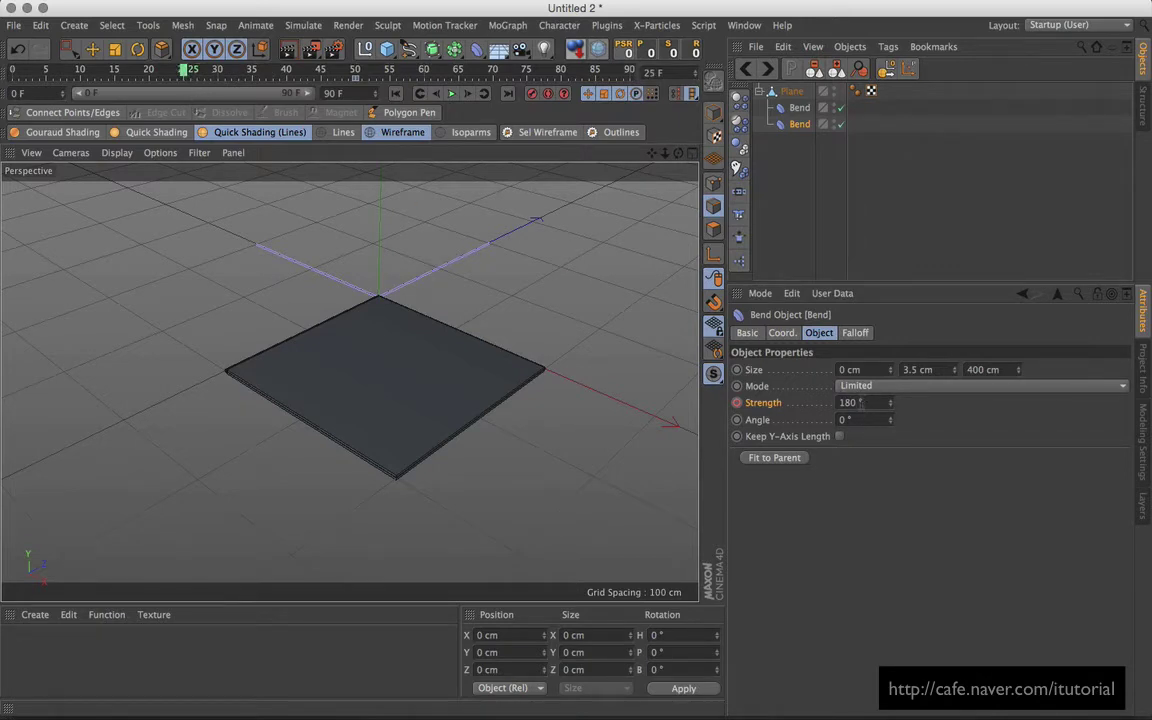
pyautogui.click(860, 402)
pyautogui.write('0')
pyautogui.press('Return')
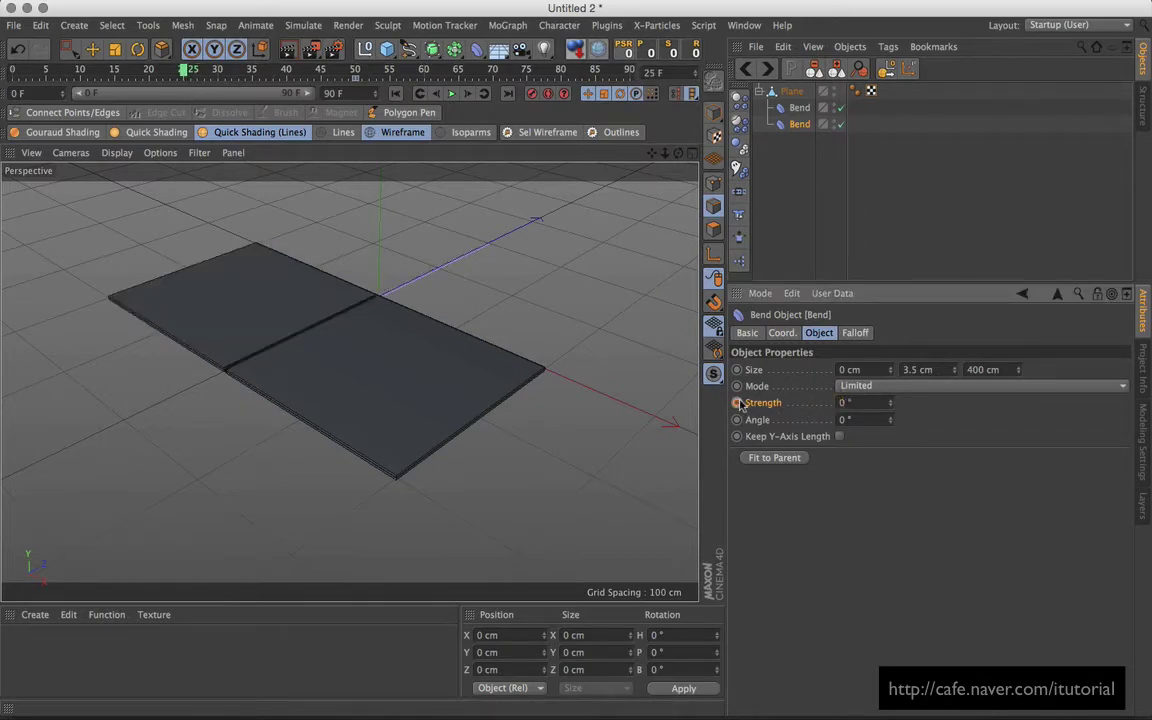
# - Keyframe the first Bend at frame 25, set it to 0° at frame 0, and play the fold
pyautogui.click(799, 107)
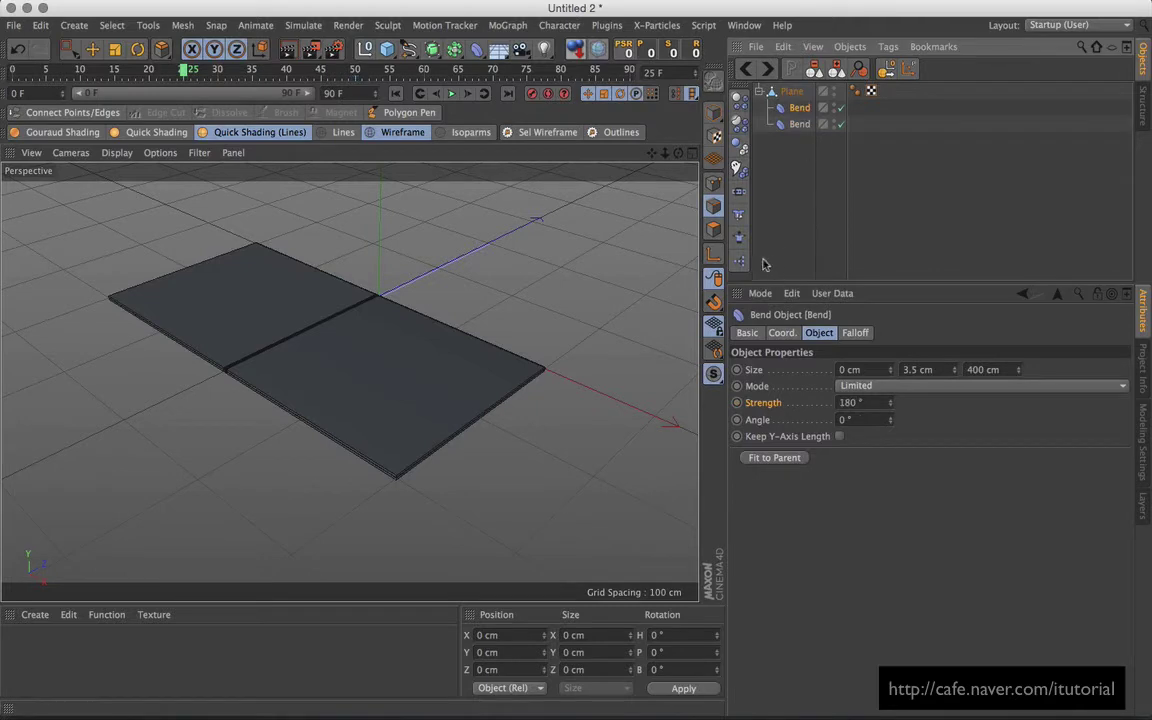
pyautogui.click(737, 402)
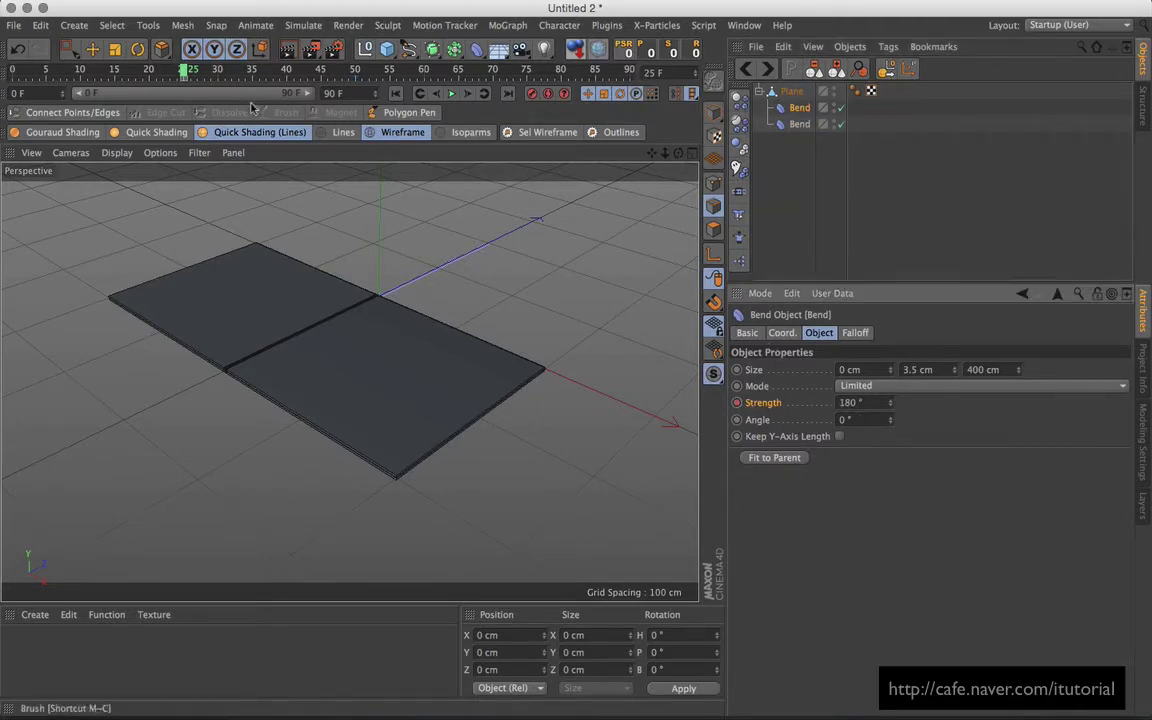
pyautogui.moveTo(190, 70); pyautogui.dragTo(5, 96)
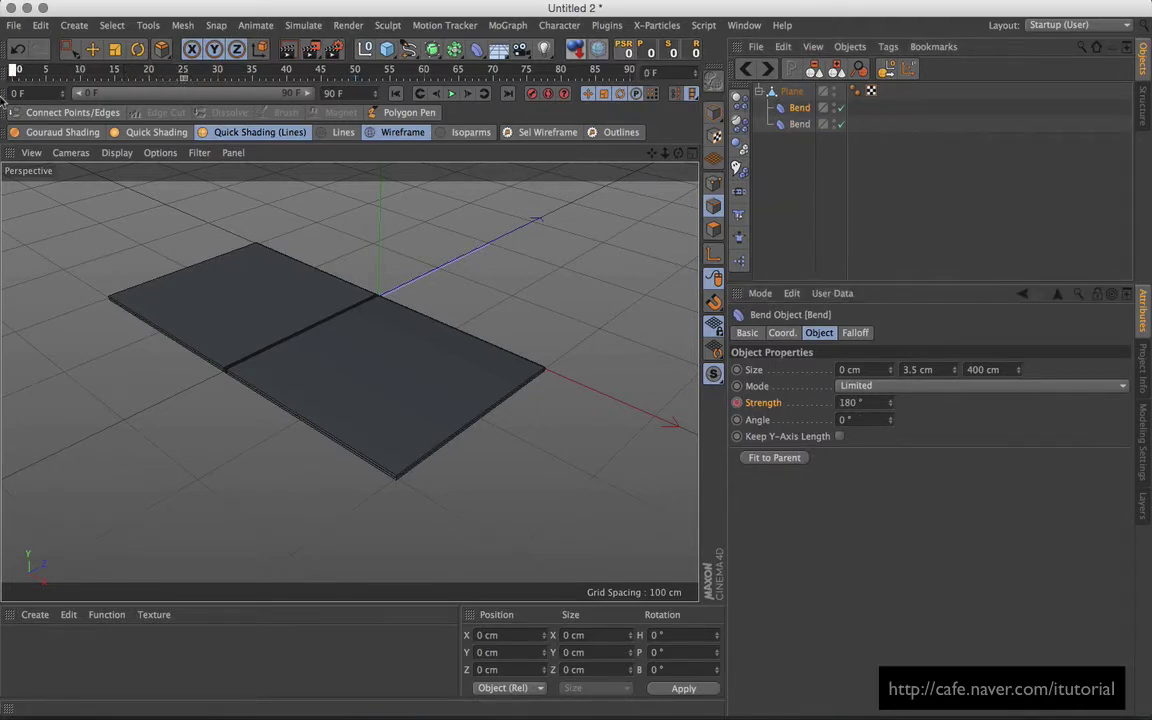
pyautogui.click(858, 404)
pyautogui.write('0')
pyautogui.press('Return')
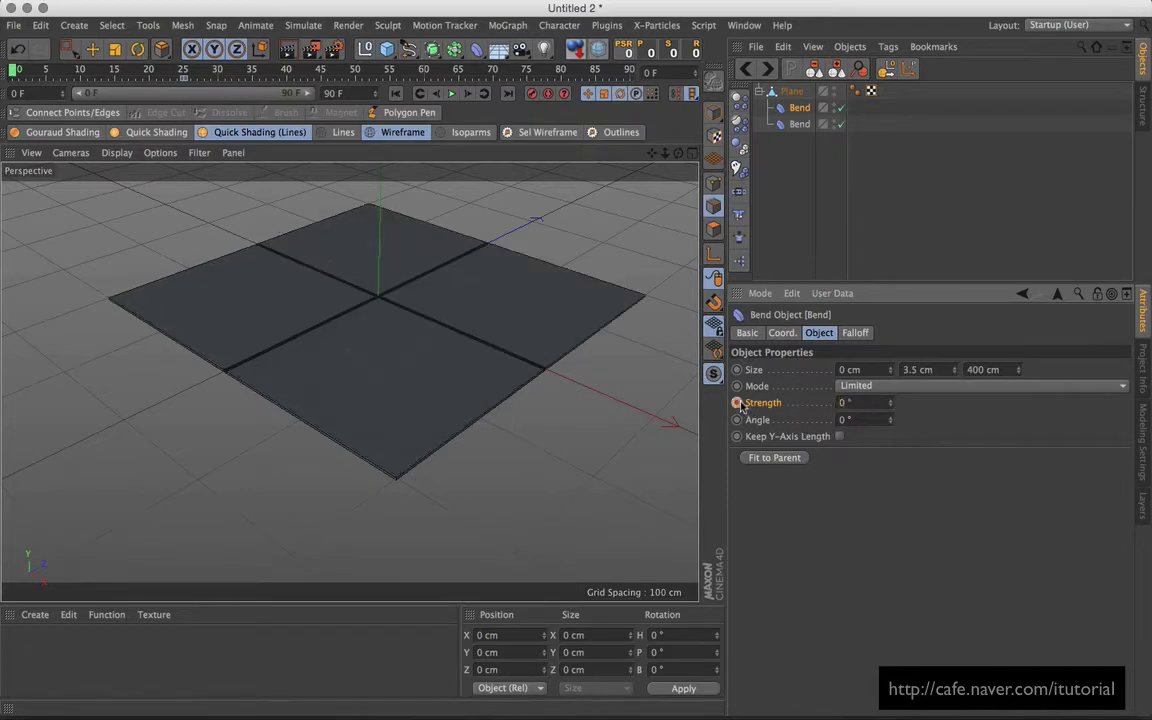
pyautogui.moveTo(12, 72)
pyautogui.mouseDown()
pyautogui.moveTo(378, 85)
pyautogui.moveTo(80, 88)
pyautogui.moveTo(355, 97)
pyautogui.moveTo(290, 88)
pyautogui.moveTo(403, 83)
pyautogui.moveTo(12, 74)
pyautogui.mouseUp()
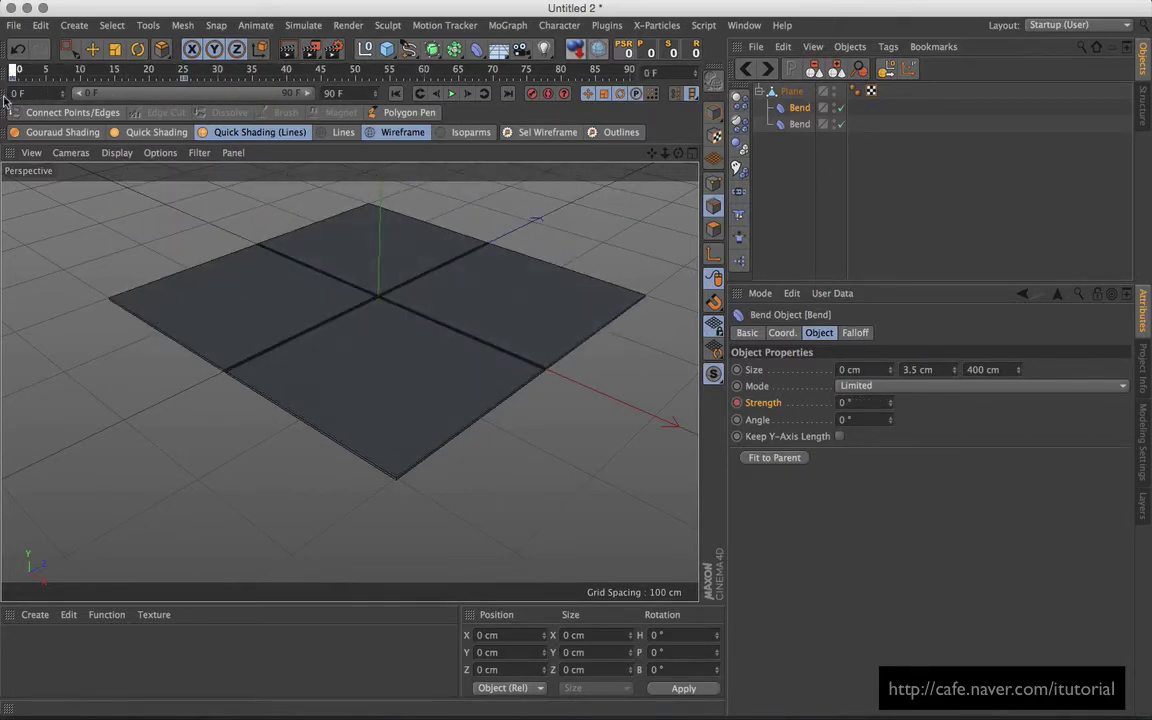
# - Enable the first Bend, scrub the fold animation, and stop at frame 10 with the plane partly raised
pyautogui.click(838, 108)
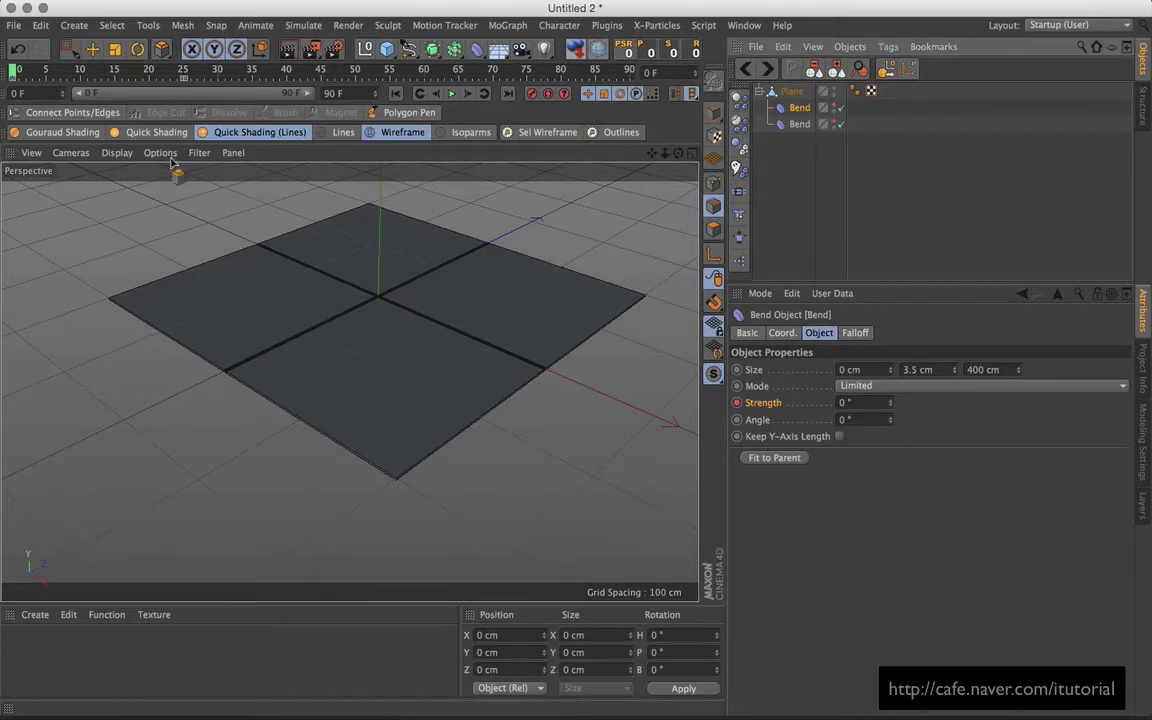
pyautogui.moveTo(20, 70); pyautogui.dragTo(305, 68)
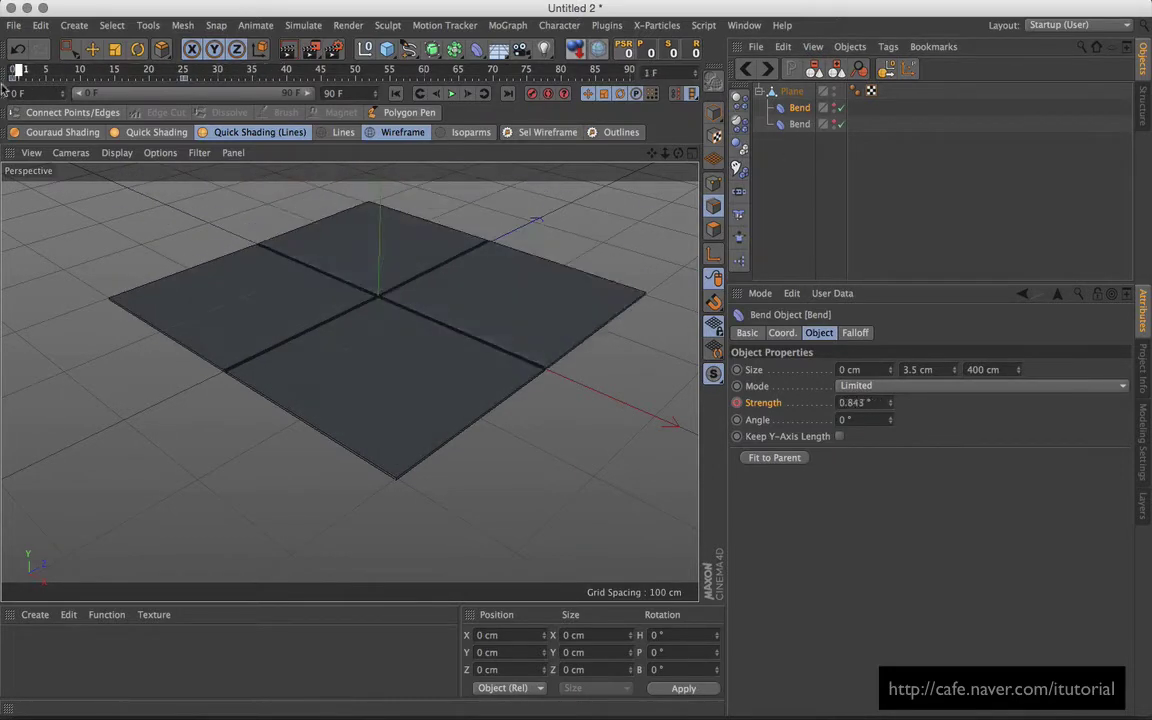
pyautogui.moveTo(305, 68); pyautogui.dragTo(14, 70)
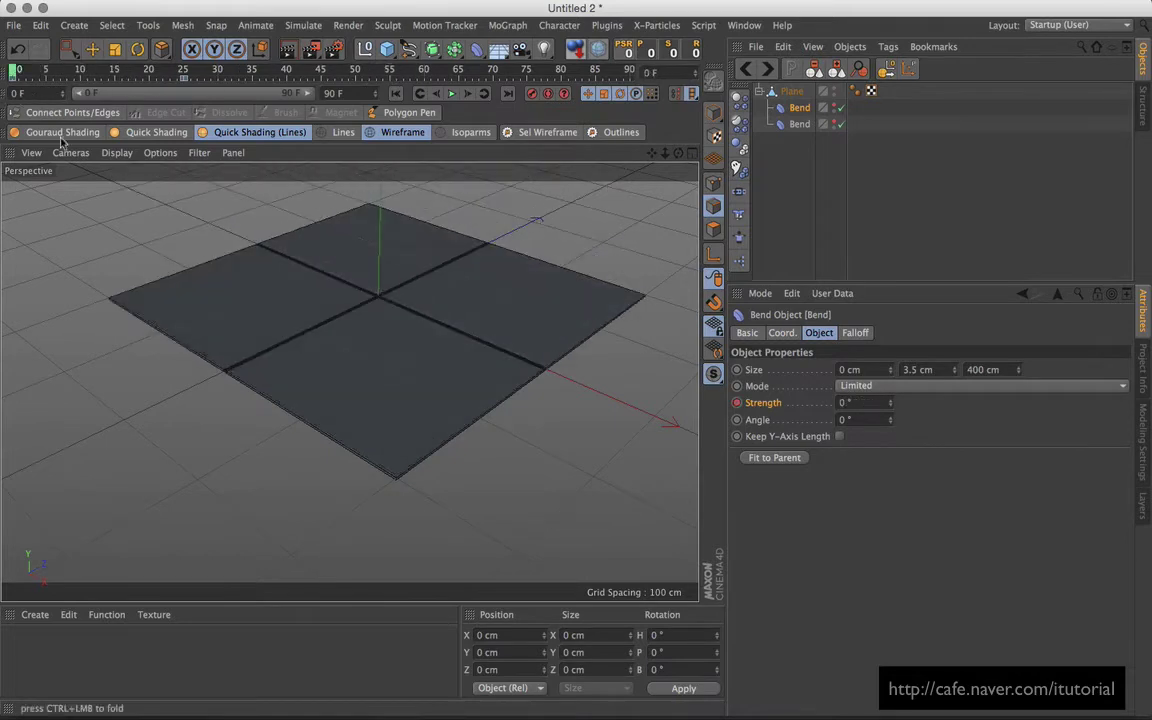
pyautogui.keyDown('alt'); pyautogui.moveTo(437, 326); pyautogui.dragTo(460, 335); pyautogui.keyUp('alt')
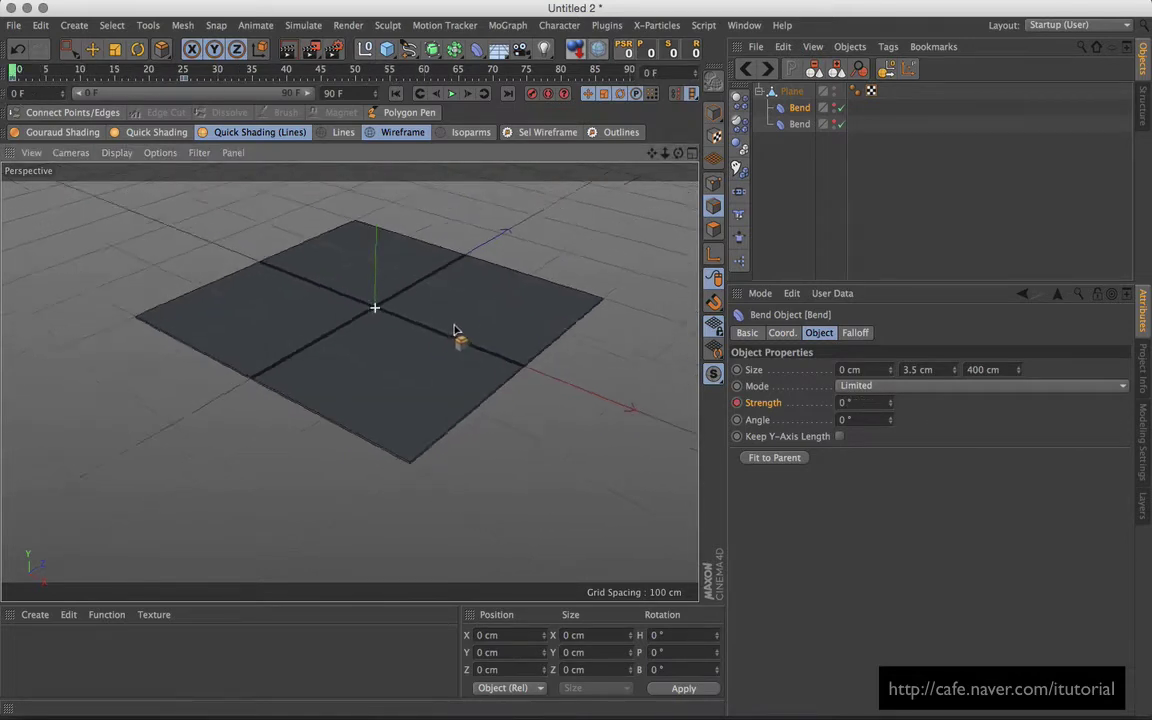
pyautogui.moveTo(40, 72); pyautogui.dragTo(85, 70)
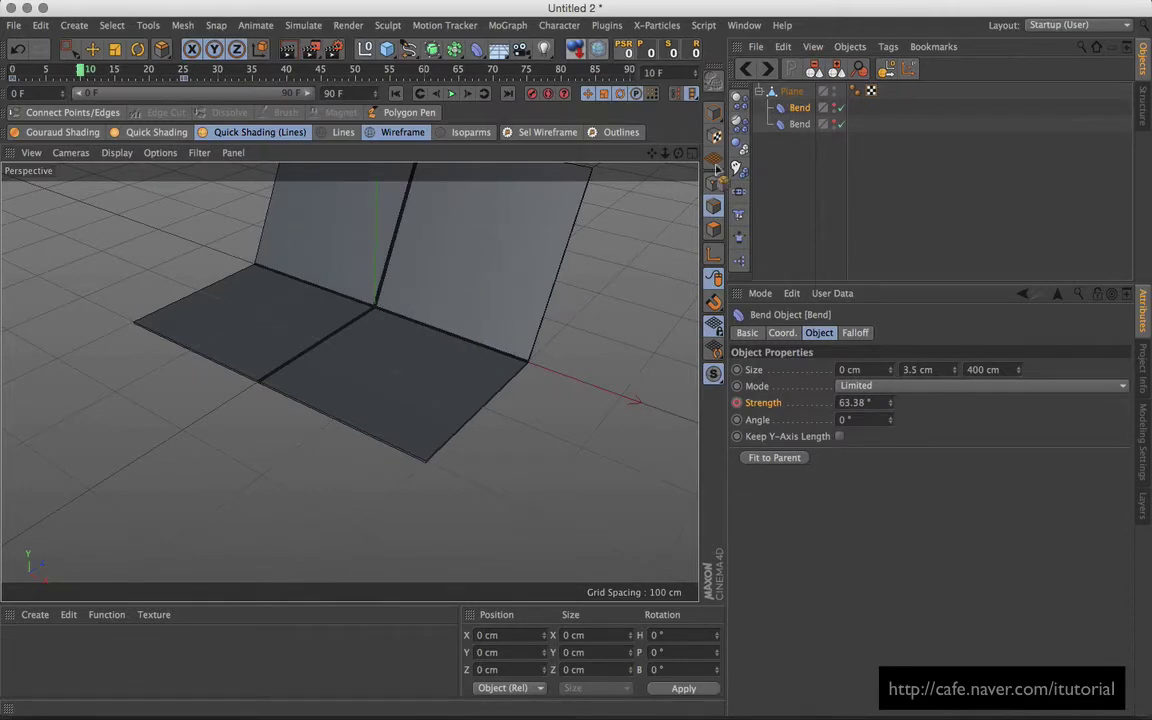
# - Uncheck Angle Limit and delete the Plane's Phong tag, then scrub back to frame 0
pyautogui.click(855, 91)
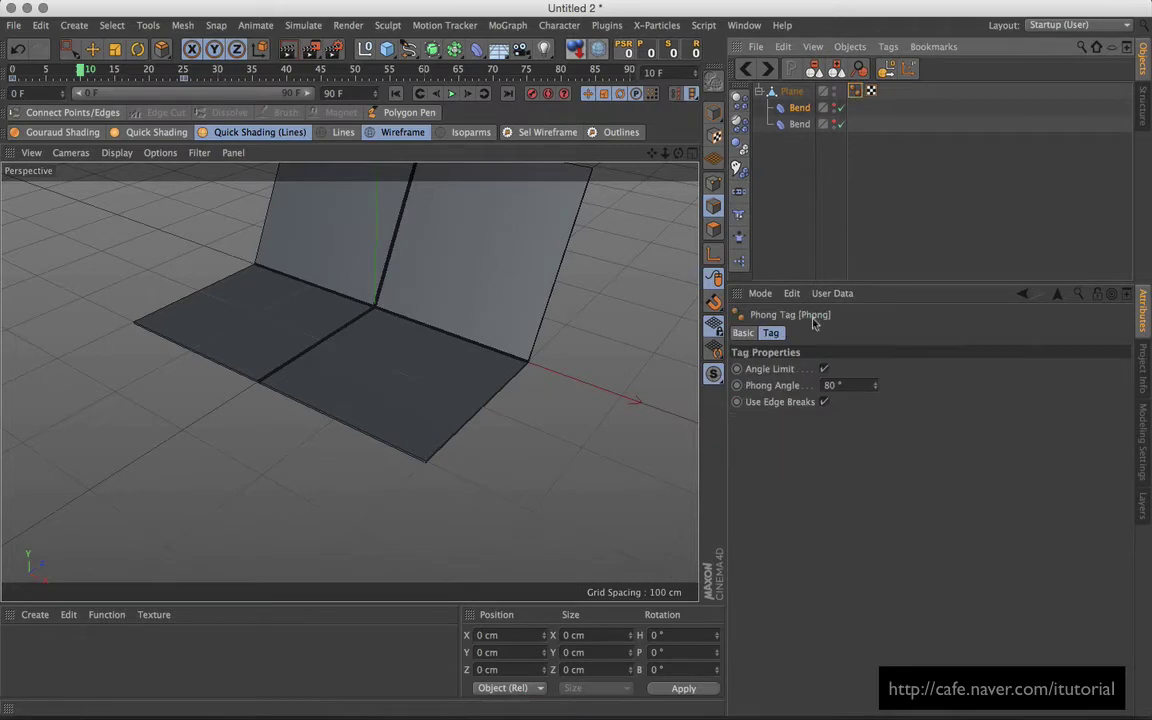
pyautogui.click(824, 369)
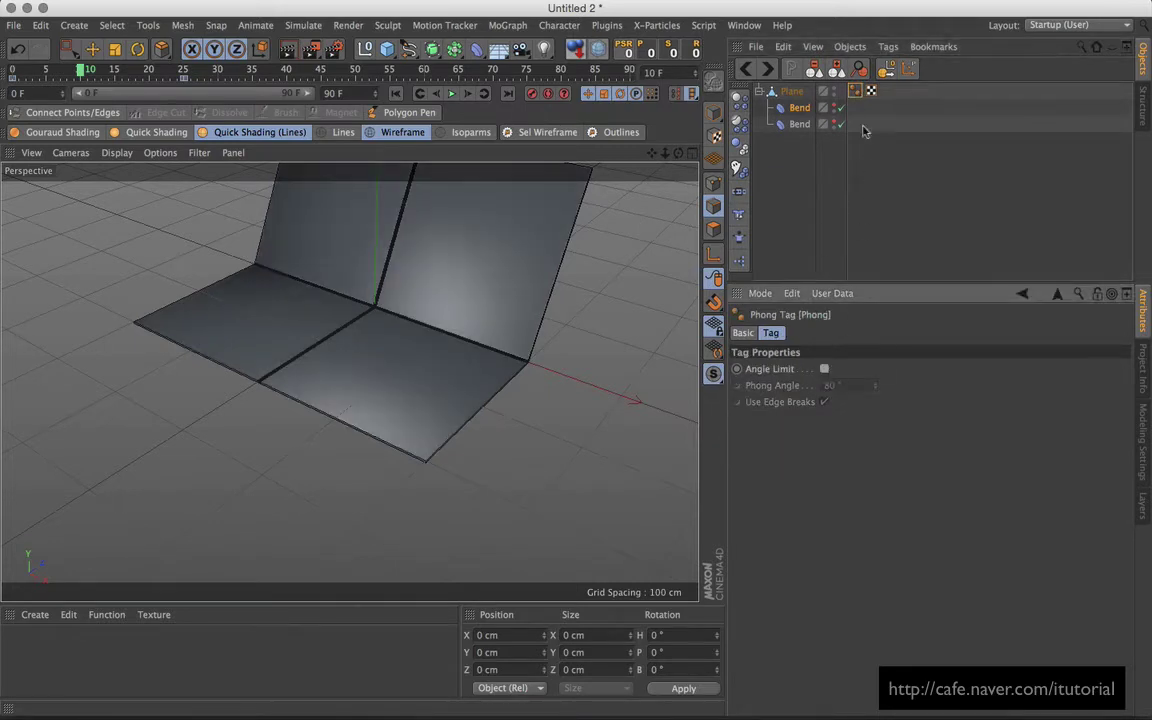
pyautogui.press('Delete')
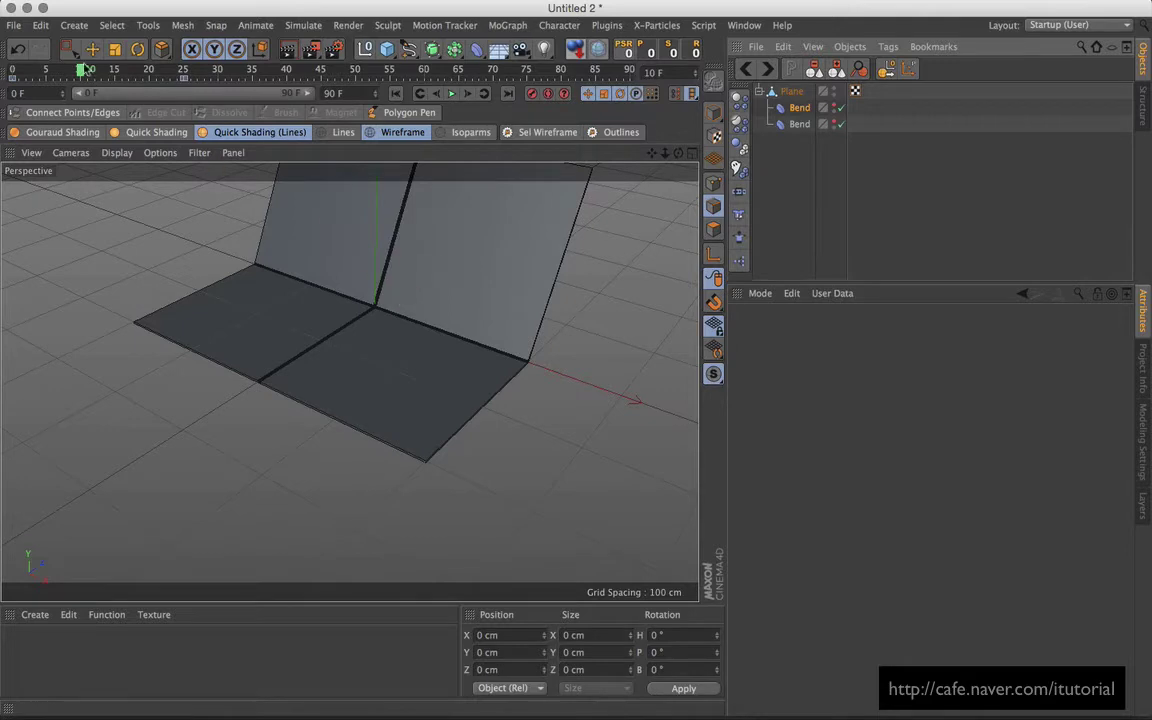
pyautogui.moveTo(87, 69); pyautogui.dragTo(233, 82)
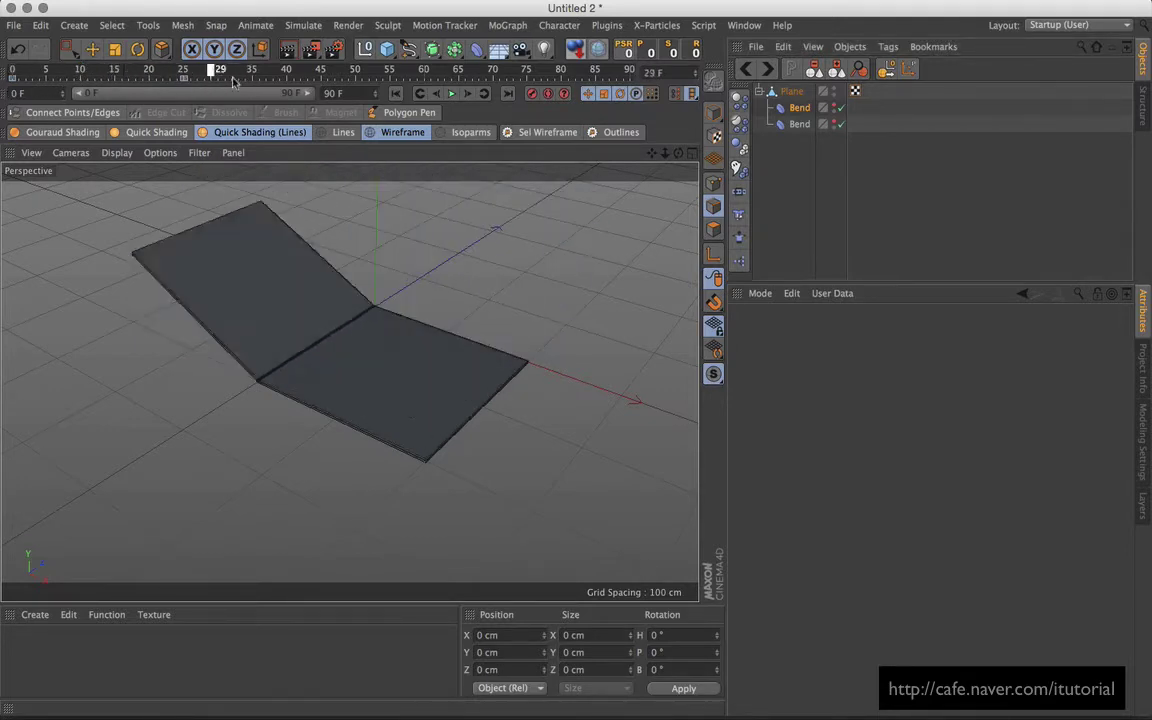
pyautogui.moveTo(233, 82); pyautogui.dragTo(12, 70)
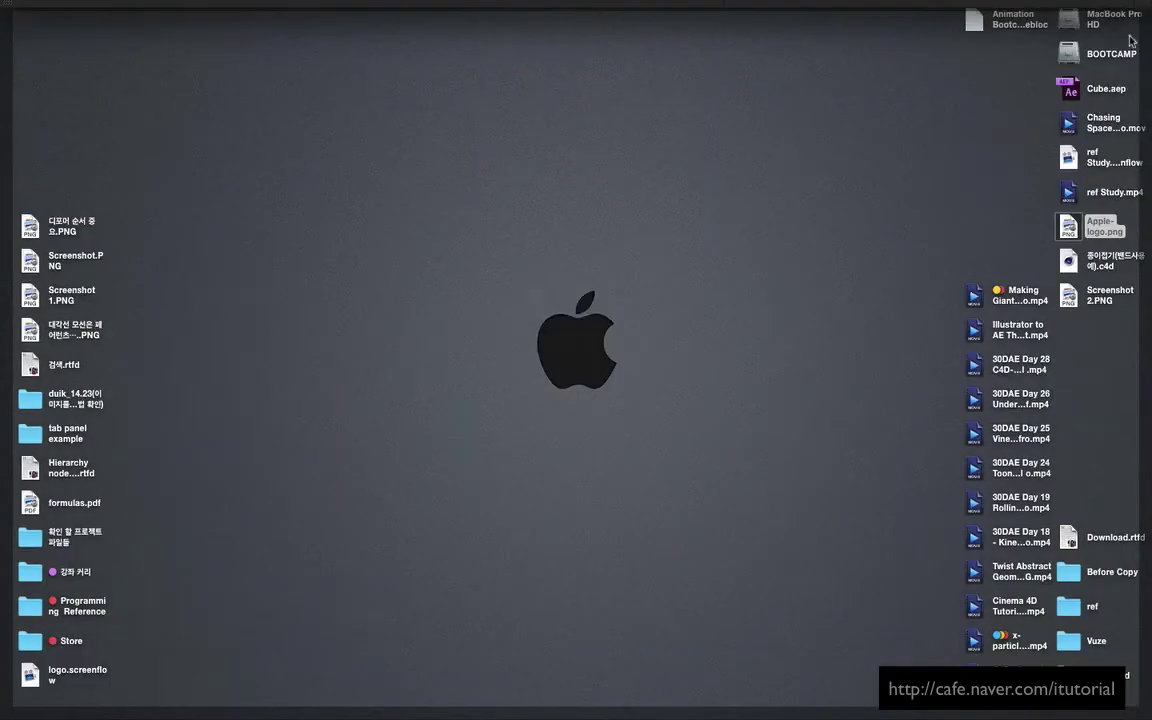
# - Import Apple-logo.png as material Mat and apply it to the Plane
pyautogui.moveTo(1068, 226)
pyautogui.mouseDown()
pyautogui.moveTo(985, 95)
pyautogui.moveTo(100, 600)
pyautogui.mouseUp()
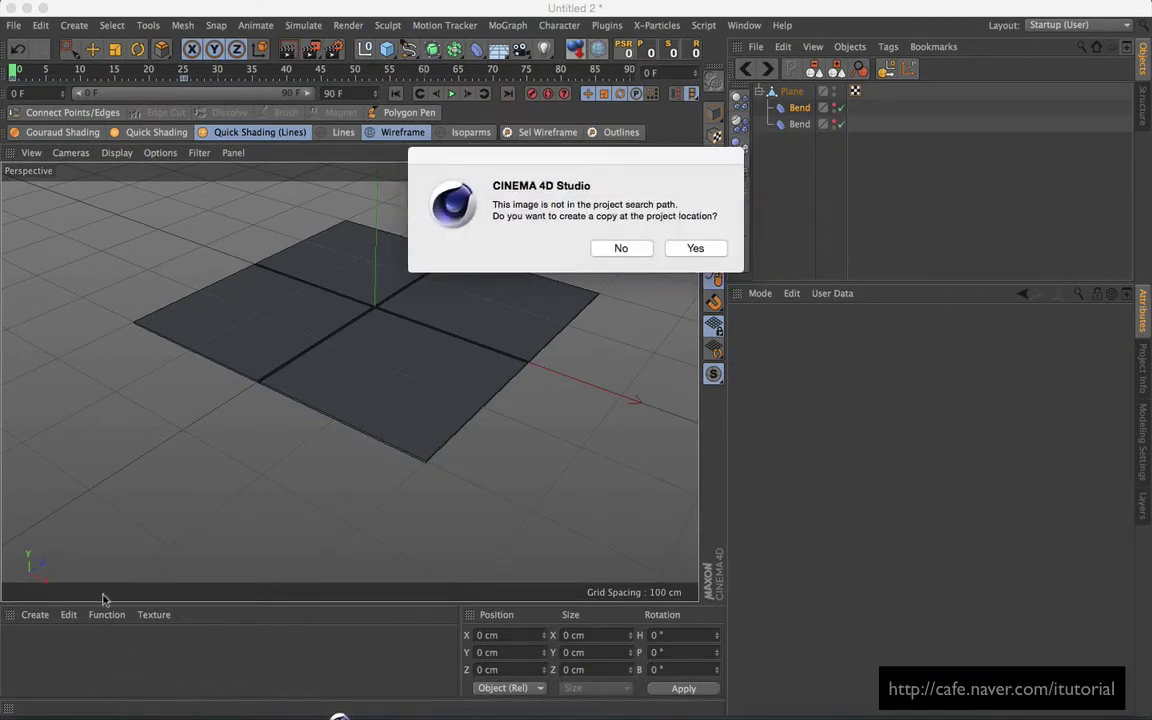
pyautogui.click(690, 249)
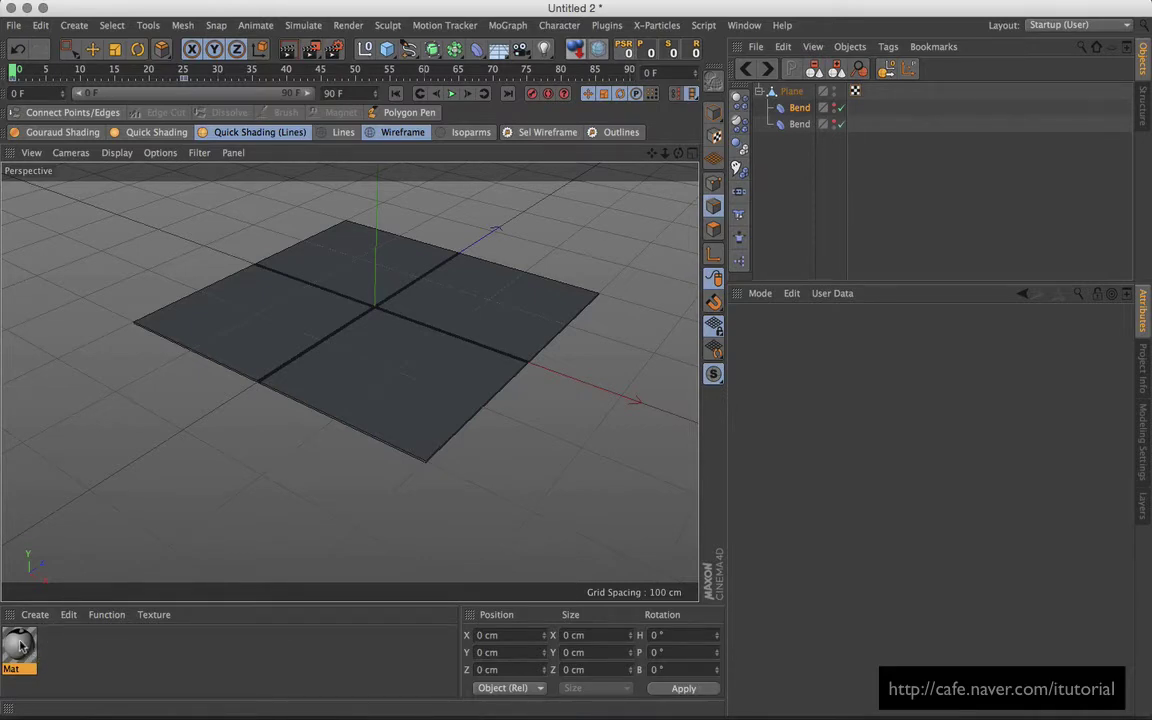
pyautogui.moveTo(20, 645); pyautogui.dragTo(630, 380)
pyautogui.moveTo(808, 98); pyautogui.dragTo(800, 92)
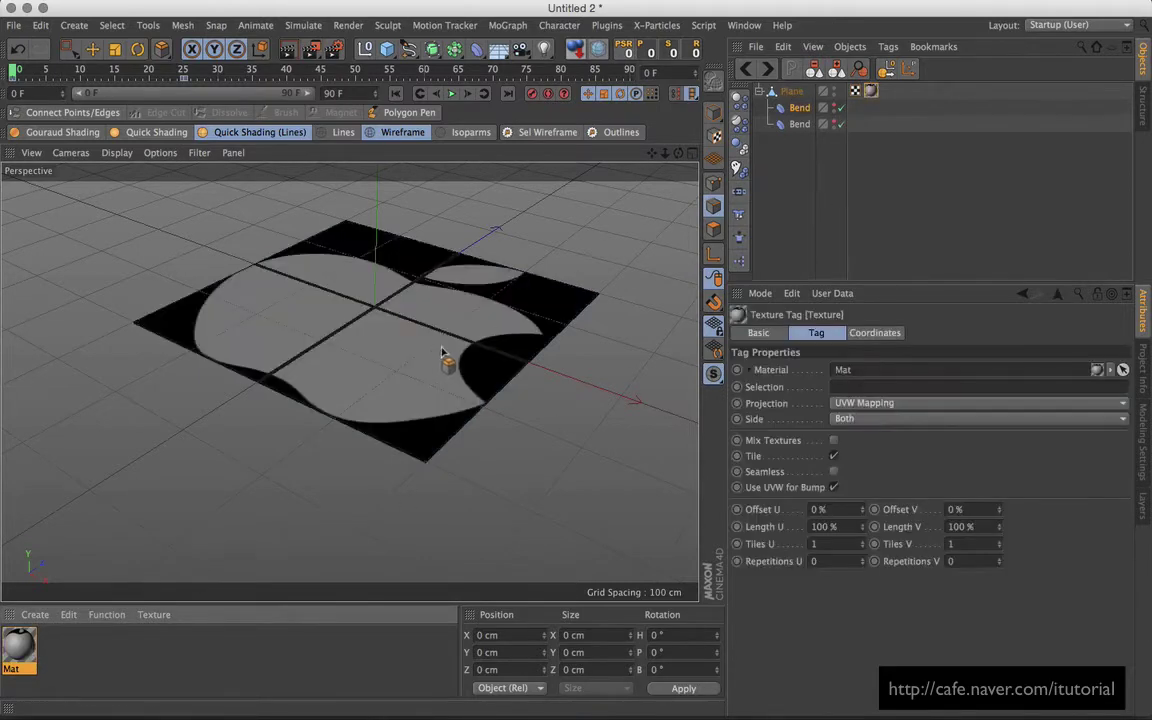
# - Set the texture projection to Flat and rotate the texture -90° in P
pyautogui.moveTo(415, 357)
pyautogui.keyDown('alt'); pyautogui.mouseDown()
pyautogui.moveTo(448, 375)
pyautogui.moveTo(615, 320)
pyautogui.mouseUp(); pyautogui.keyUp('alt')
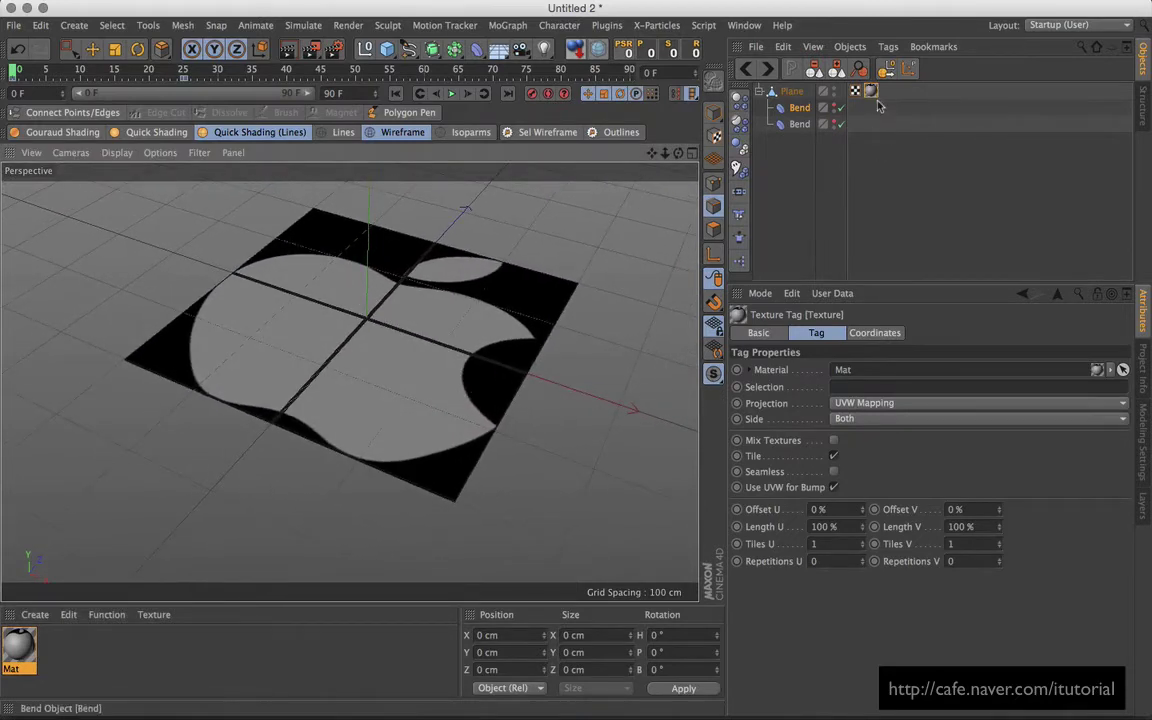
pyautogui.click(872, 403)
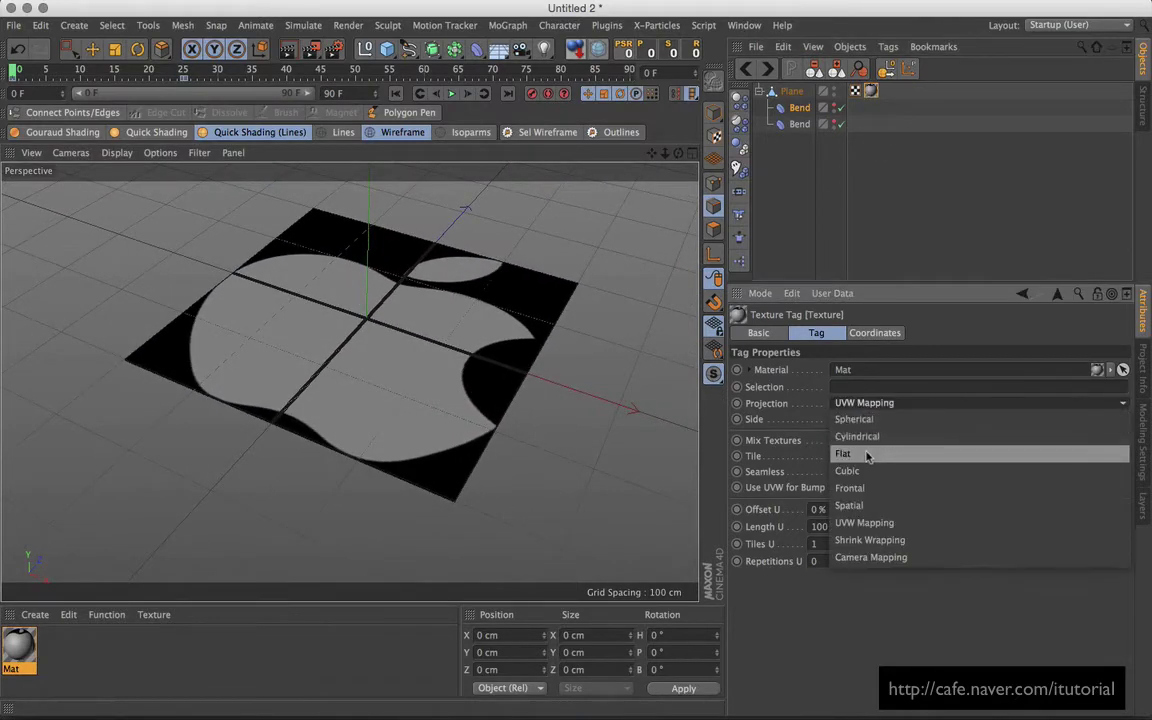
pyautogui.click(813, 452)
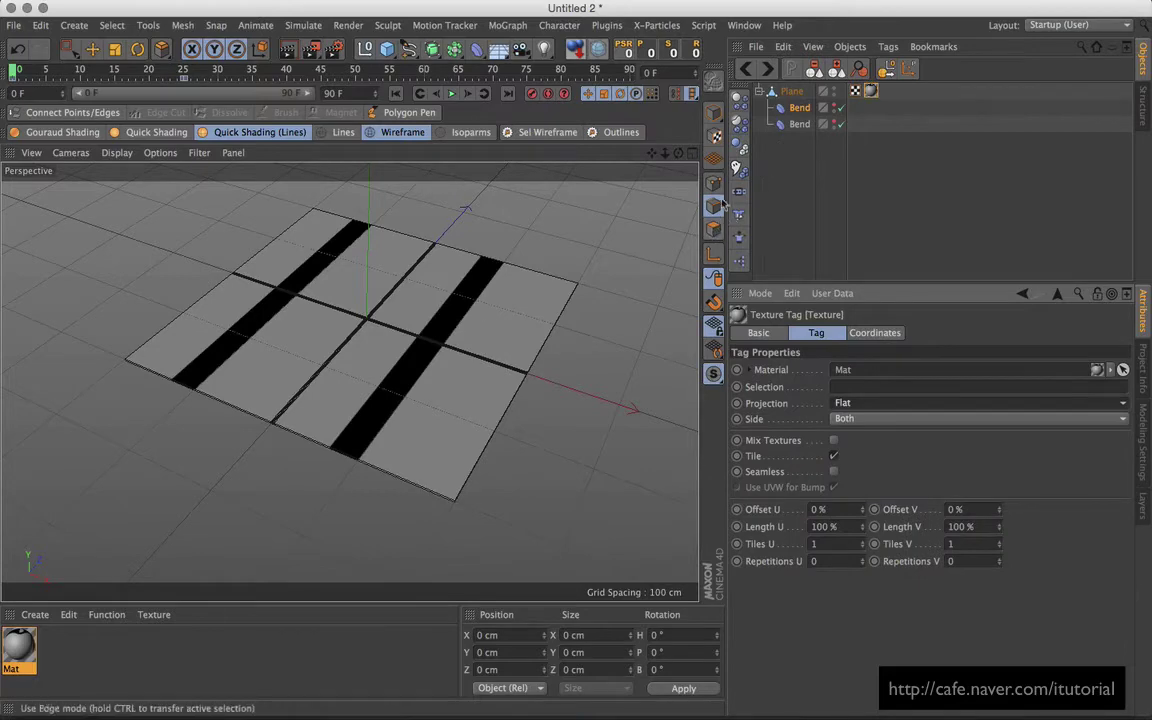
pyautogui.click(713, 135)
pyautogui.click(714, 255)
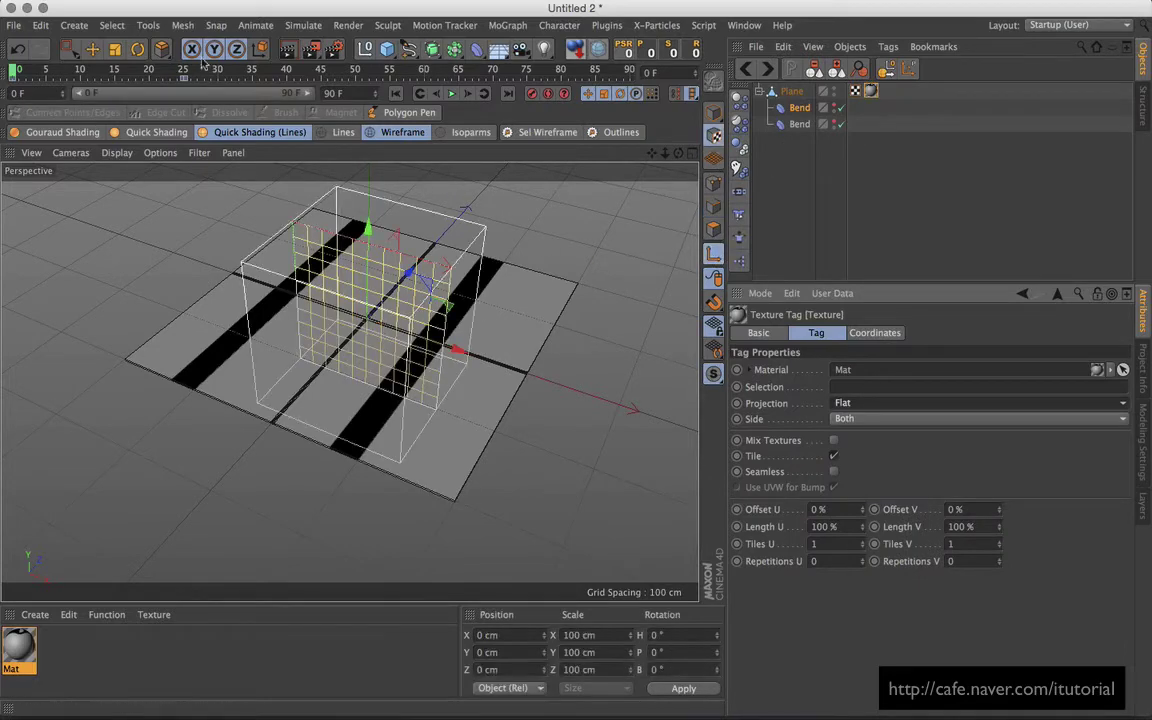
pyautogui.press('r')
pyautogui.moveTo(345, 340)
pyautogui.mouseDown()
pyautogui.moveTo(386, 255)
pyautogui.moveTo(490, 287)
pyautogui.mouseUp()
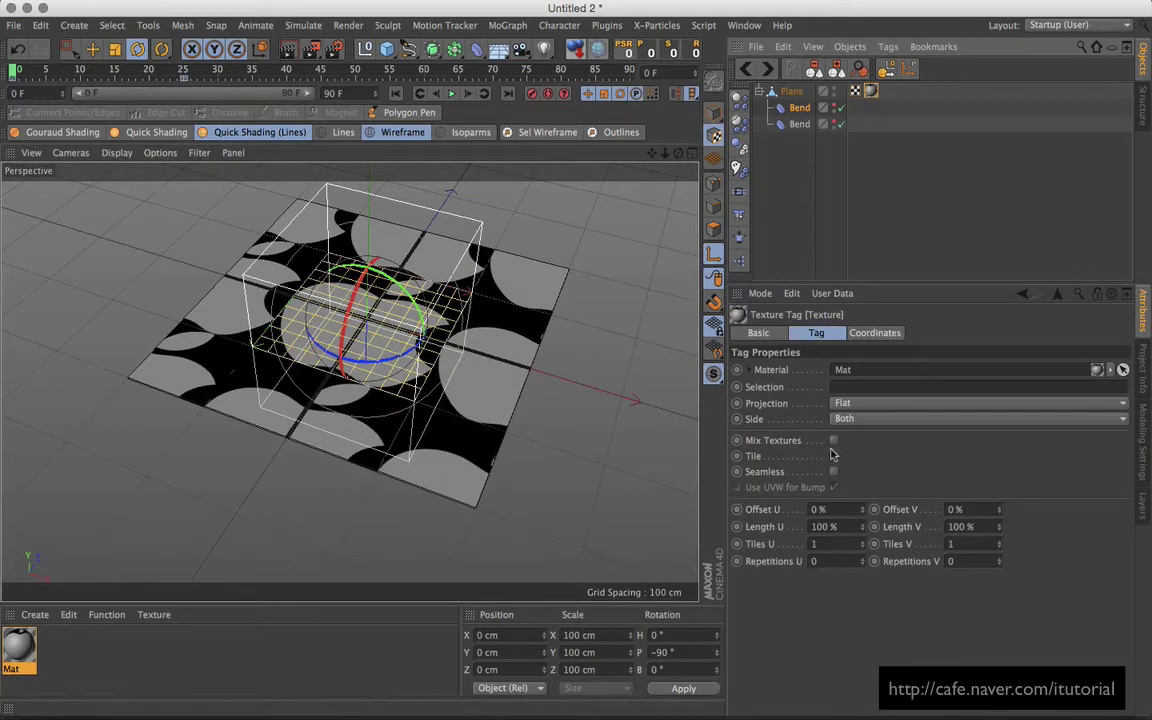
# - Turn off tiling, scale the texture to 106.8, and render a preview
pyautogui.click(833, 455)
pyautogui.moveTo(483, 318)
pyautogui.keyDown('alt'); pyautogui.mouseDown()
pyautogui.moveTo(504, 301)
pyautogui.moveTo(568, 312)
pyautogui.mouseUp(); pyautogui.keyUp('alt')
pyautogui.click(115, 49)
pyautogui.keyDown('alt'); pyautogui.moveTo(568, 312); pyautogui.dragTo(579, 334); pyautogui.keyUp('alt')
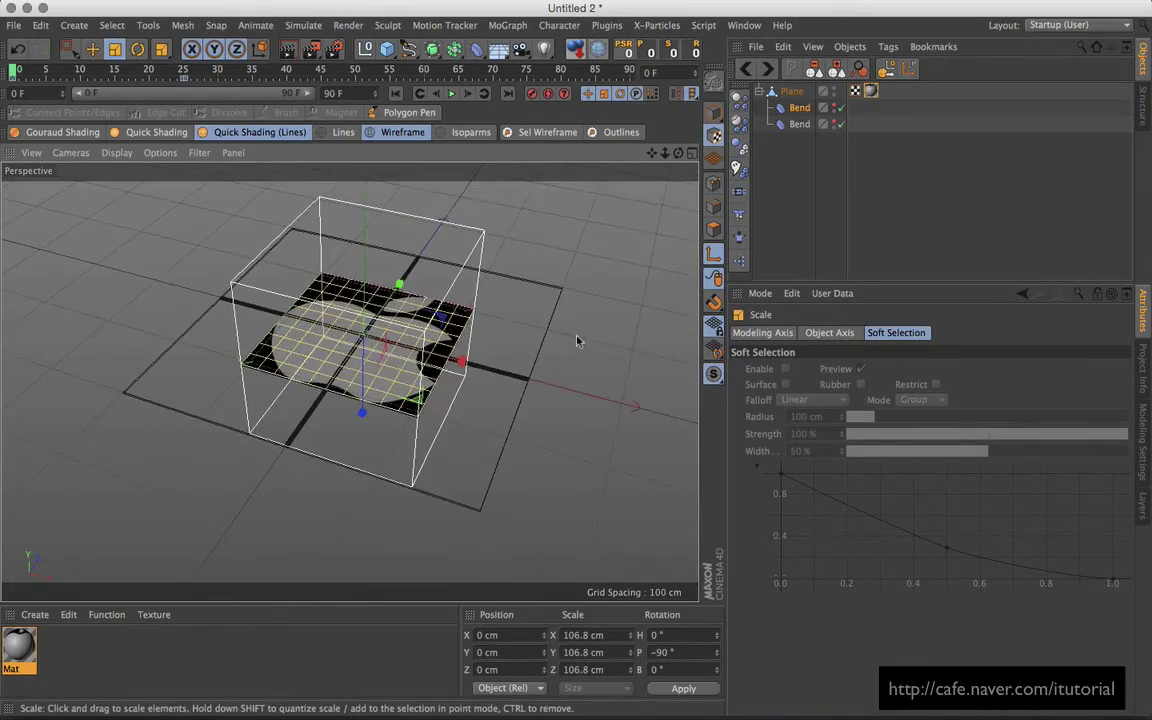
pyautogui.click(714, 114)
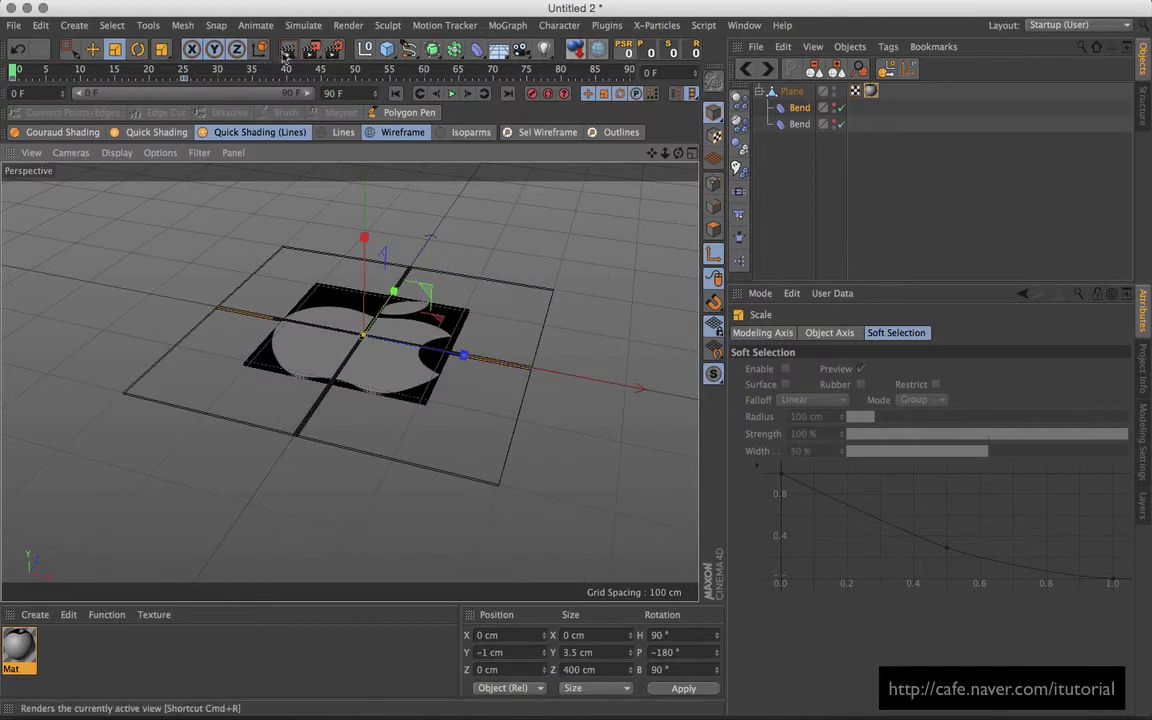
pyautogui.hotkey('ctrl', 'r')
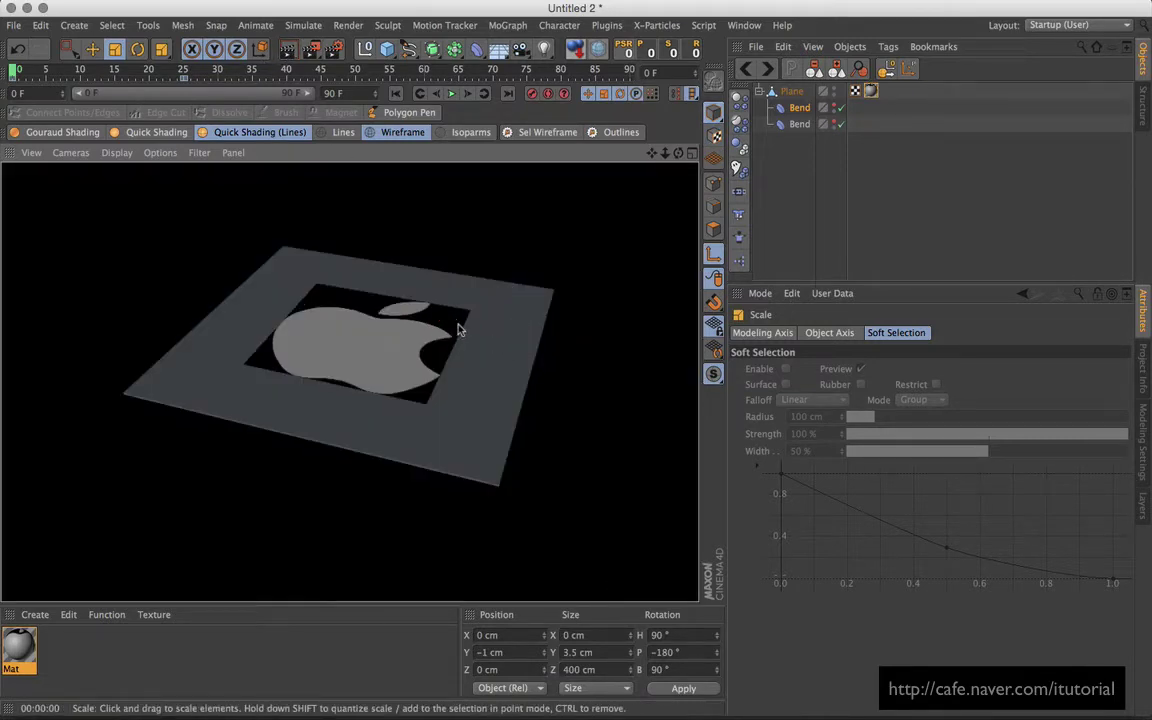
# - Copy the Apple-logo image from Mat's Color channel into its Alpha channel
pyautogui.click(493, 157)
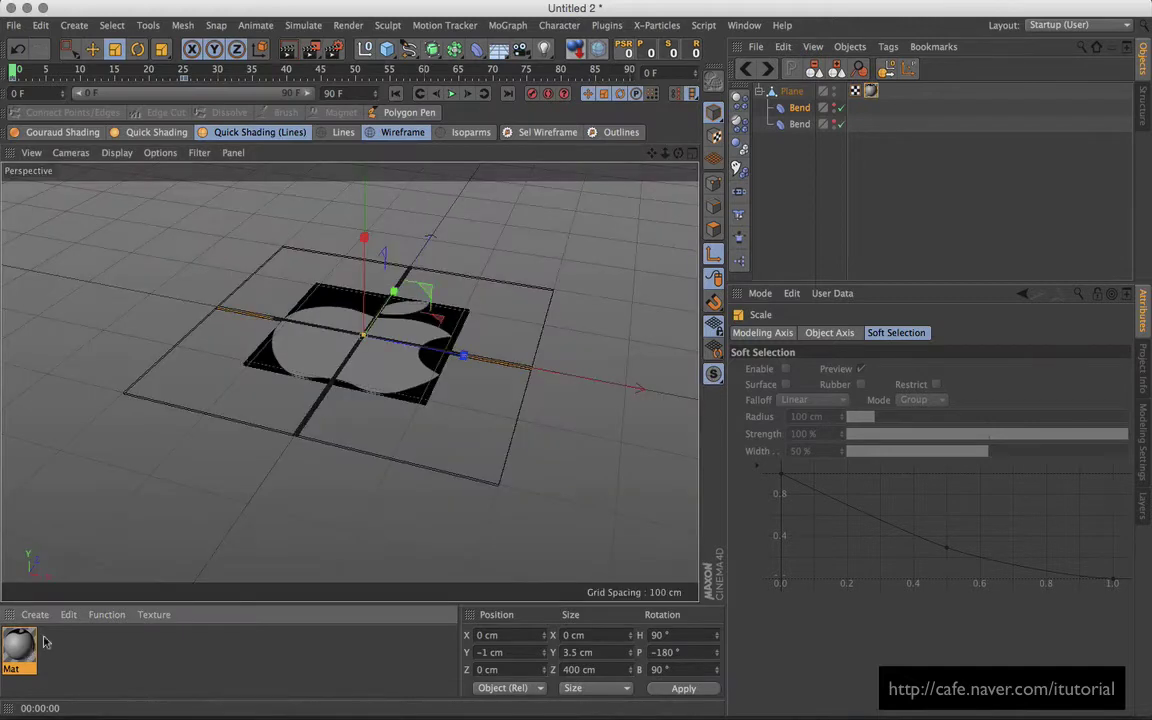
pyautogui.doubleClick(18, 646)
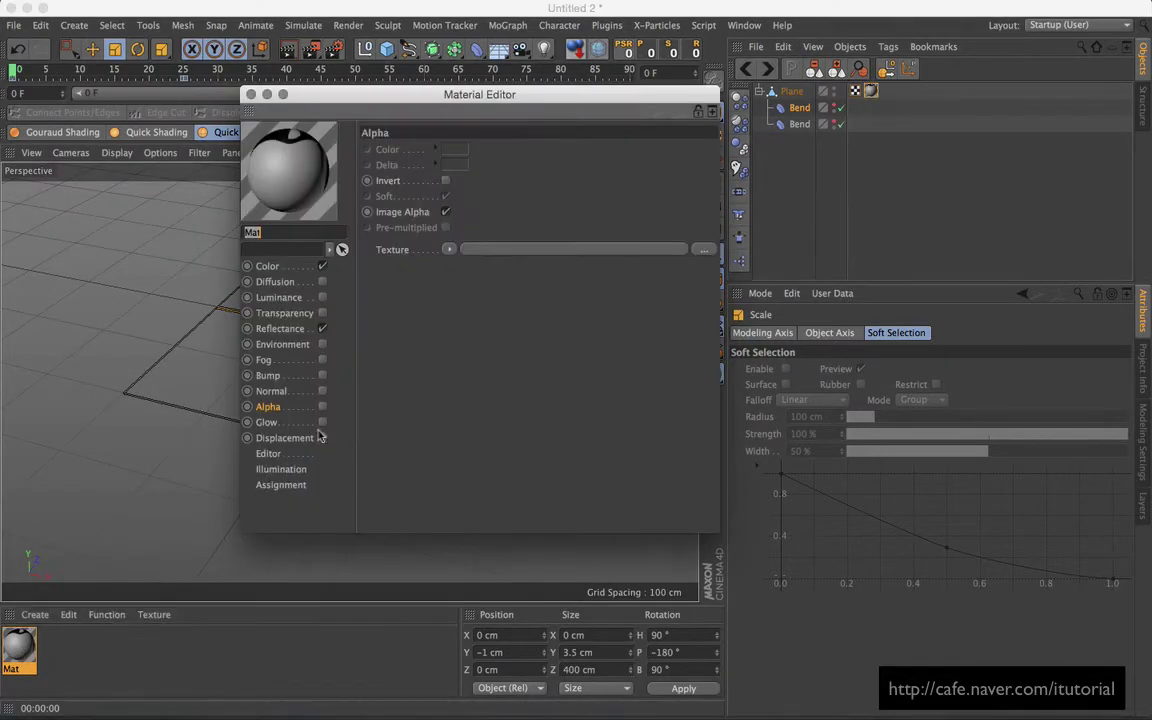
pyautogui.moveTo(480, 100); pyautogui.dragTo(676, 118)
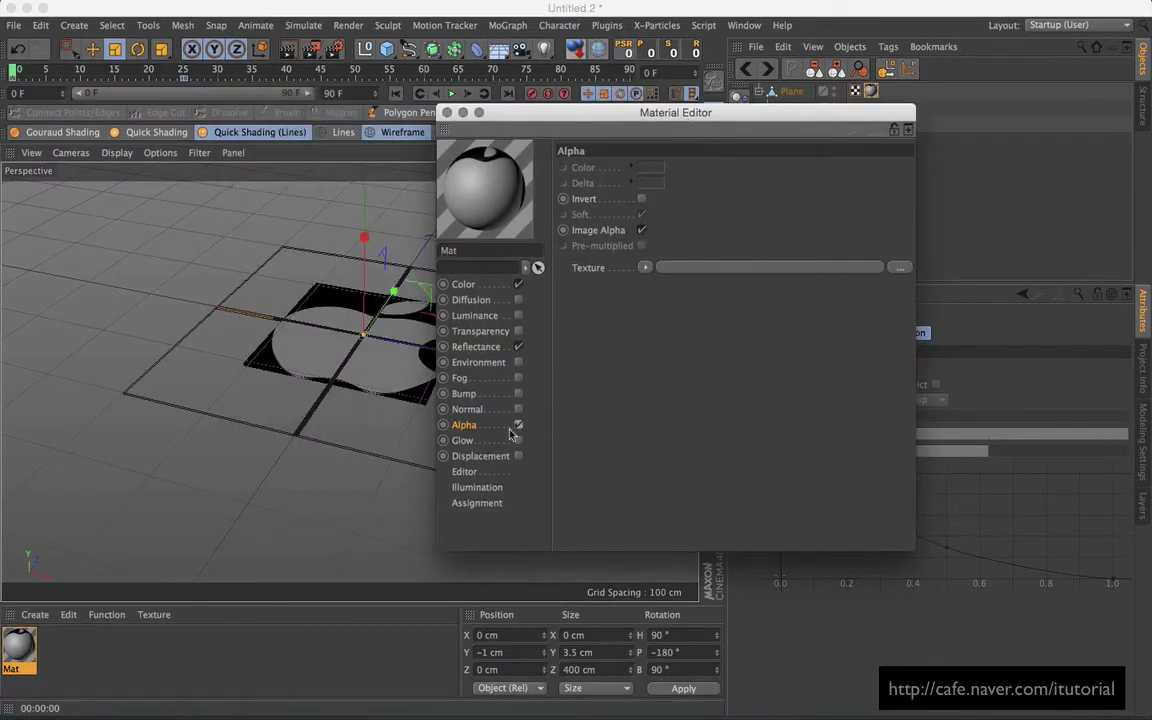
pyautogui.click(494, 287)
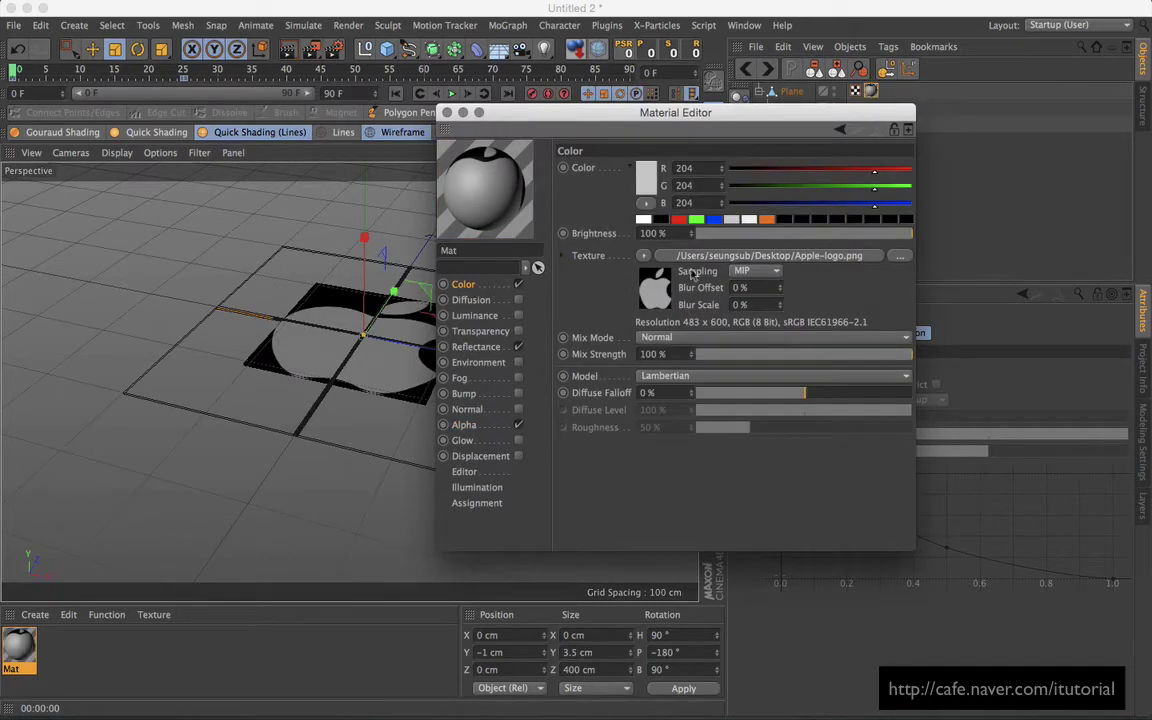
pyautogui.rightClick(614, 268)
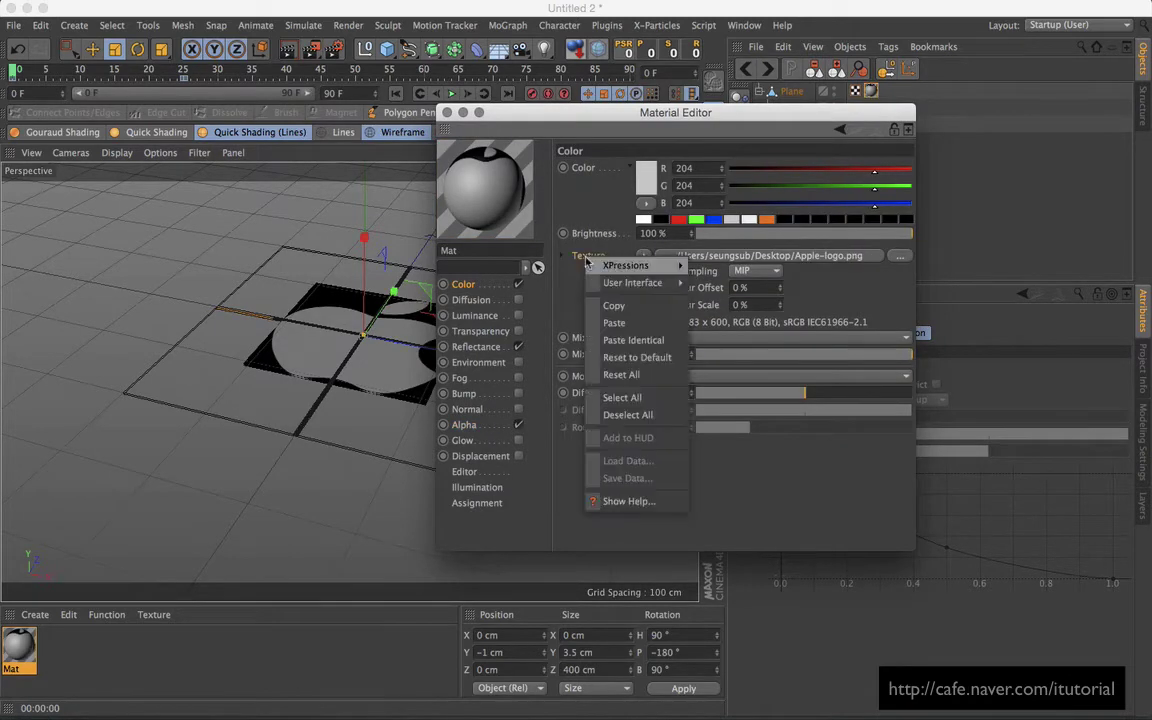
pyautogui.click(616, 311)
pyautogui.click(487, 428)
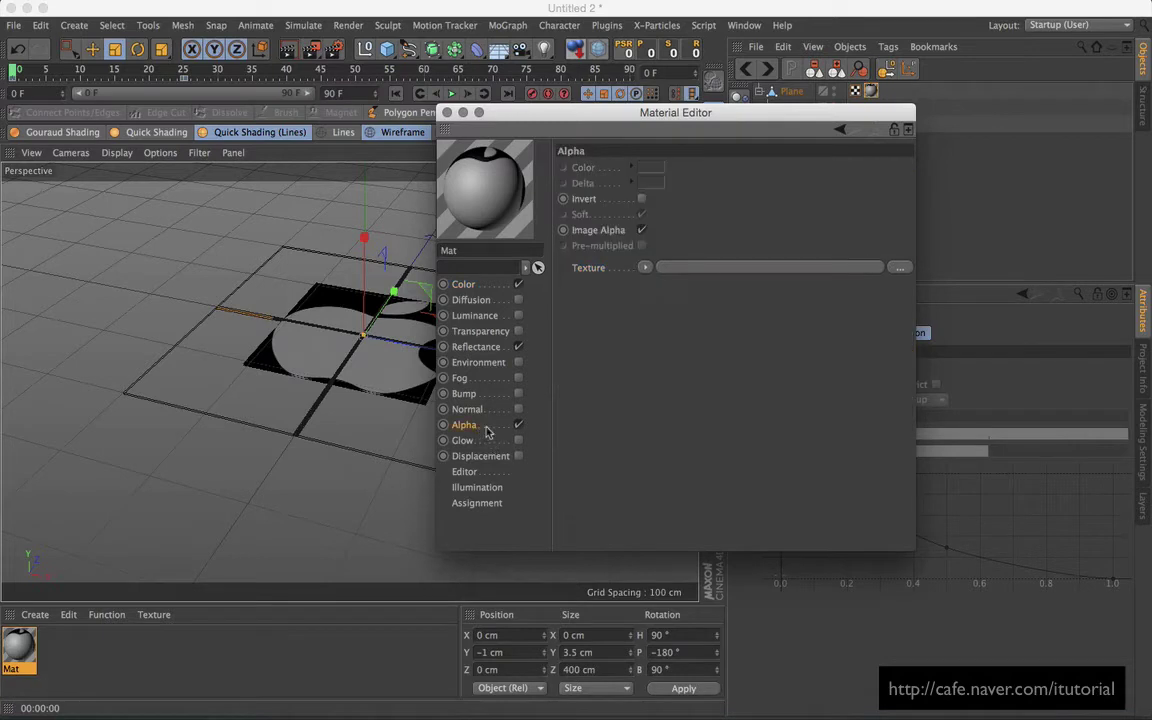
pyautogui.rightClick(600, 270)
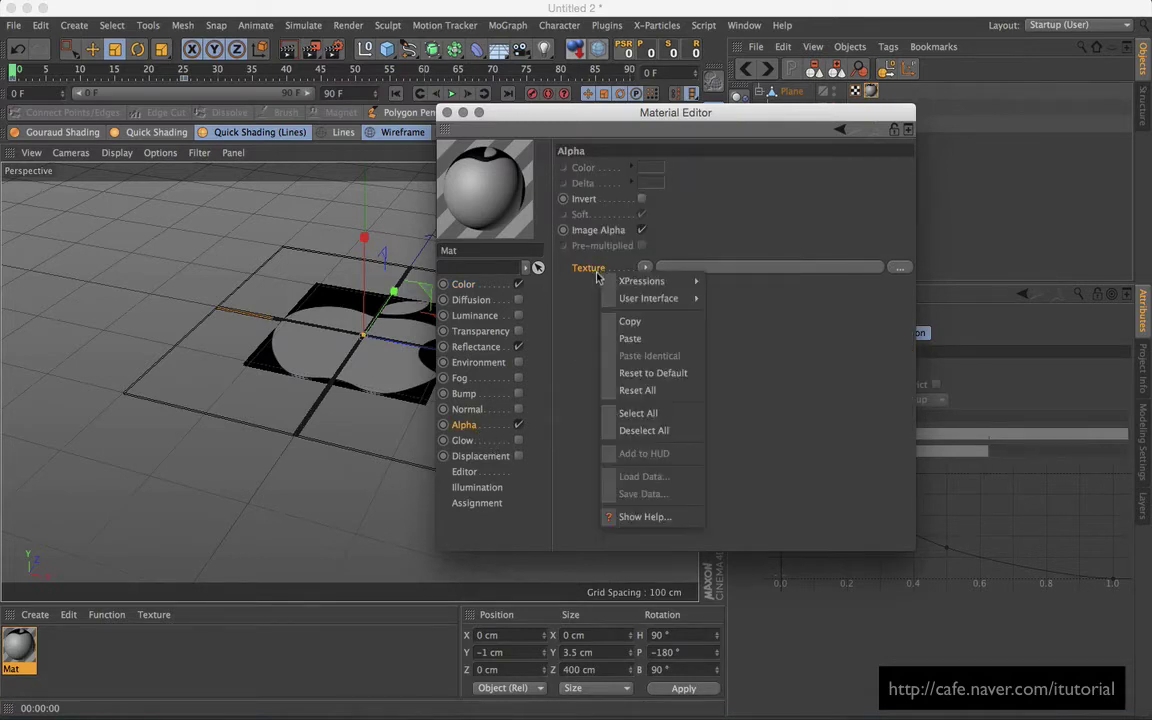
pyautogui.click(632, 337)
# - Preview Mat on a flat plane, turn off the alpha cutout option, and render the view
pyautogui.moveTo(586, 116); pyautogui.dragTo(686, 171)
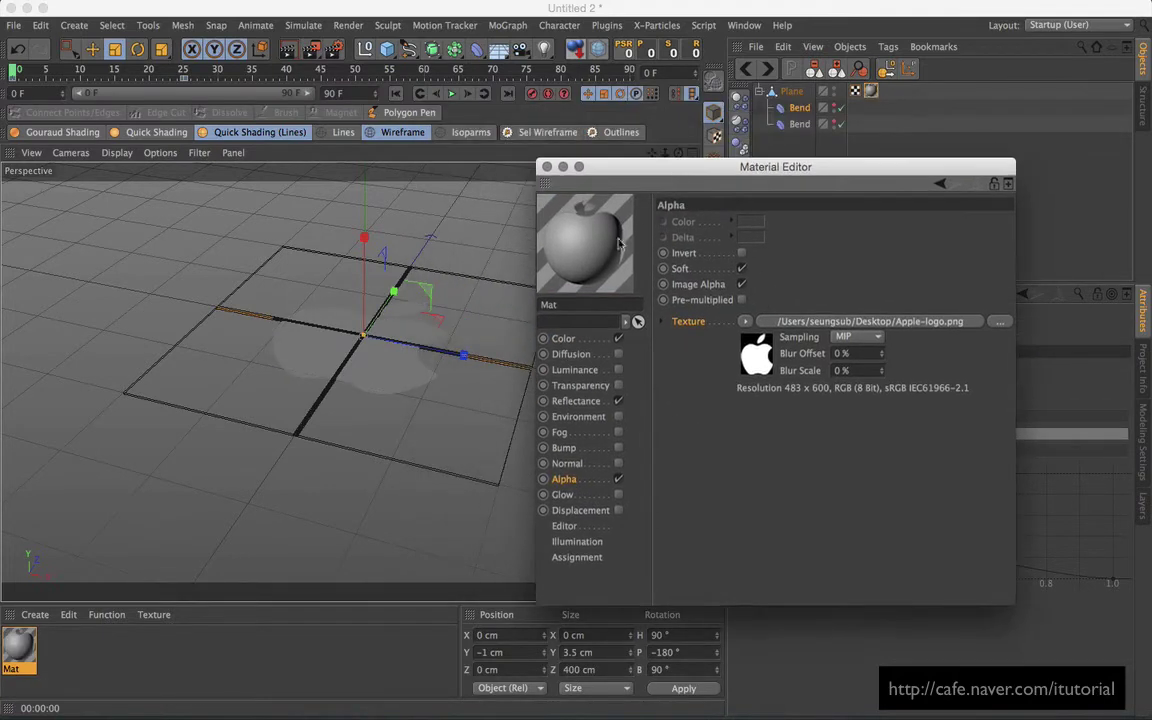
pyautogui.rightClick(603, 234)
pyautogui.click(628, 302)
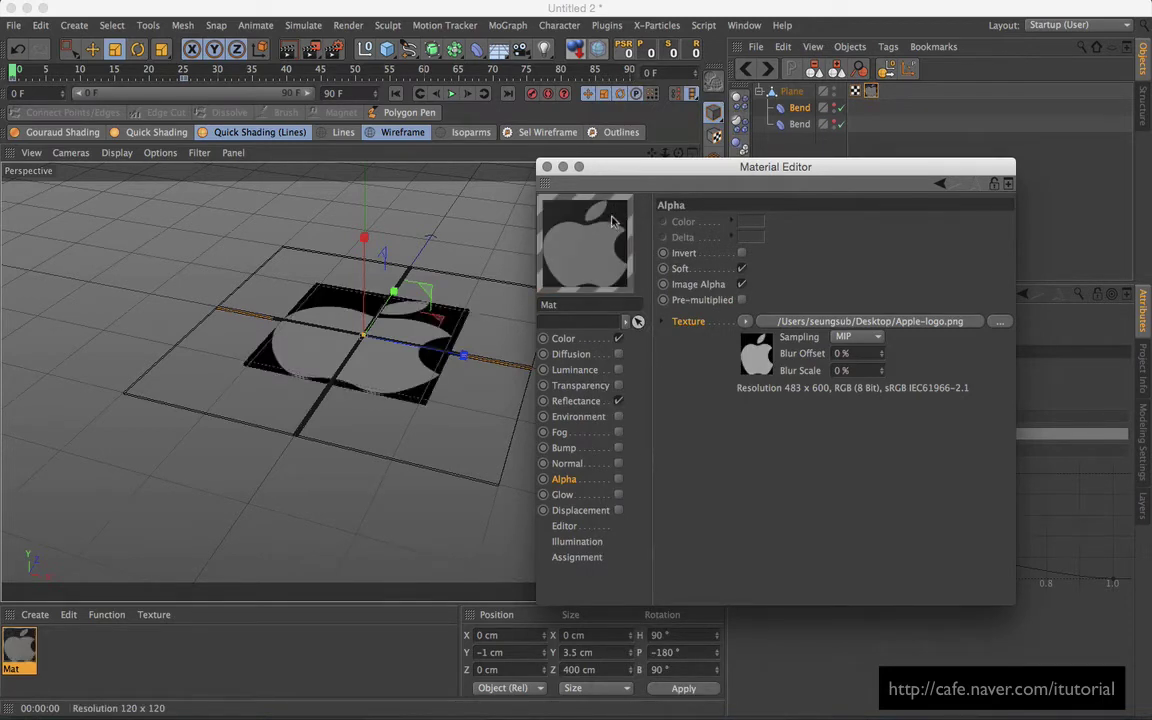
pyautogui.click(618, 479)
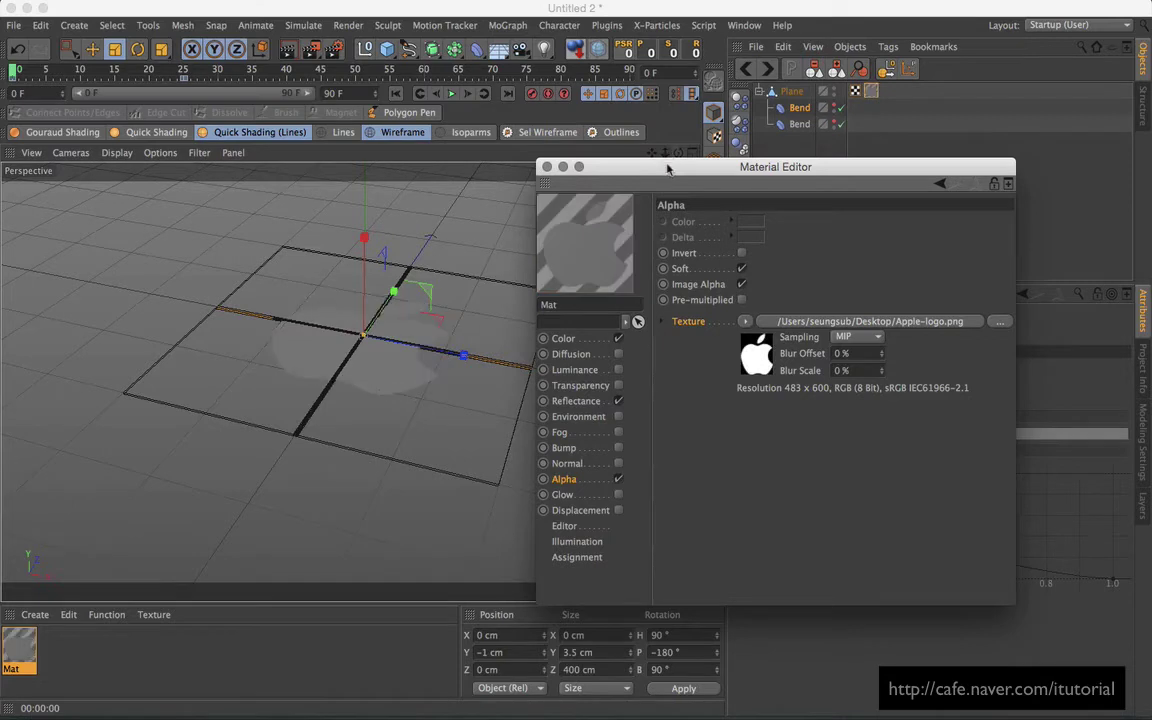
pyautogui.moveTo(600, 167); pyautogui.dragTo(632, 183)
pyautogui.click(581, 183)
pyautogui.hotkey('ctrl', 'r')
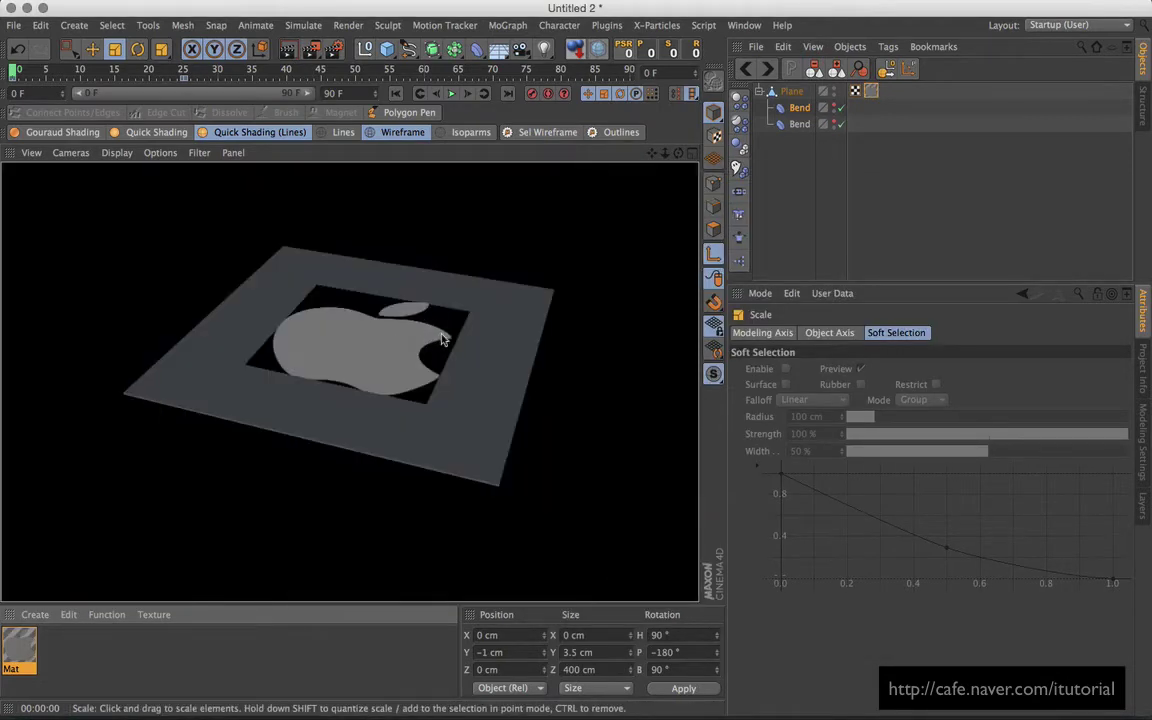
# - Check the Apple-logo image shader settings in Mat and render the viewport again
pyautogui.doubleClick(20, 650)
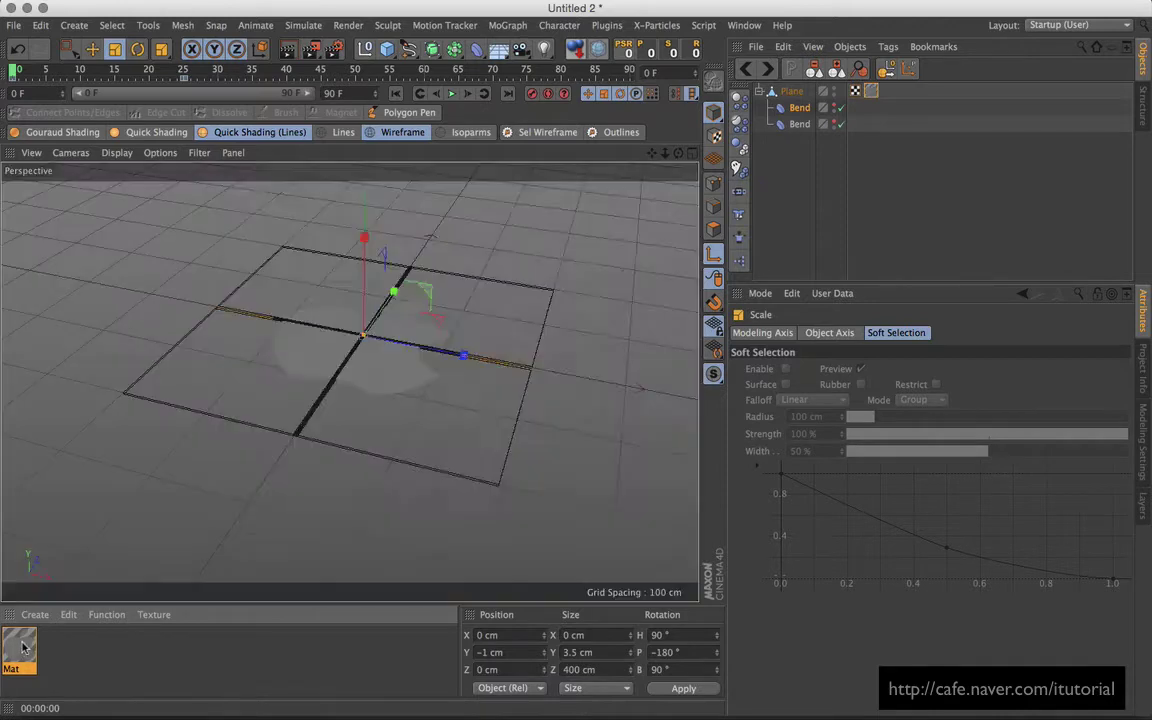
pyautogui.moveTo(530, 119); pyautogui.dragTo(625, 142)
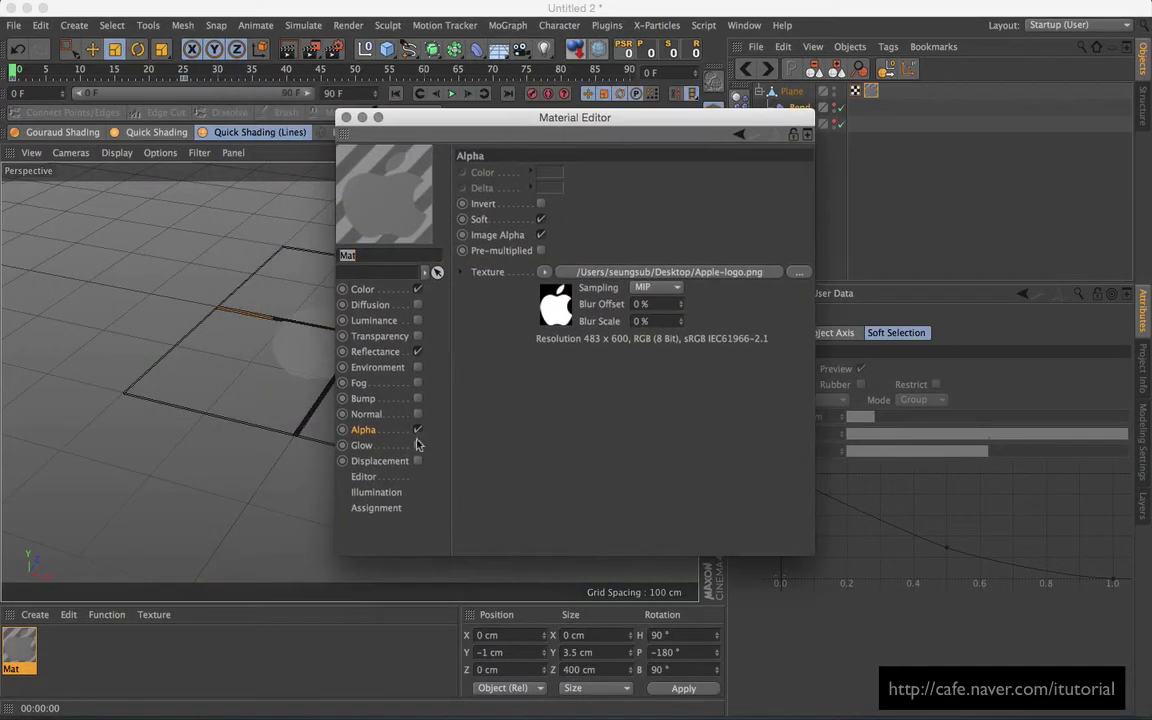
pyautogui.click(594, 276)
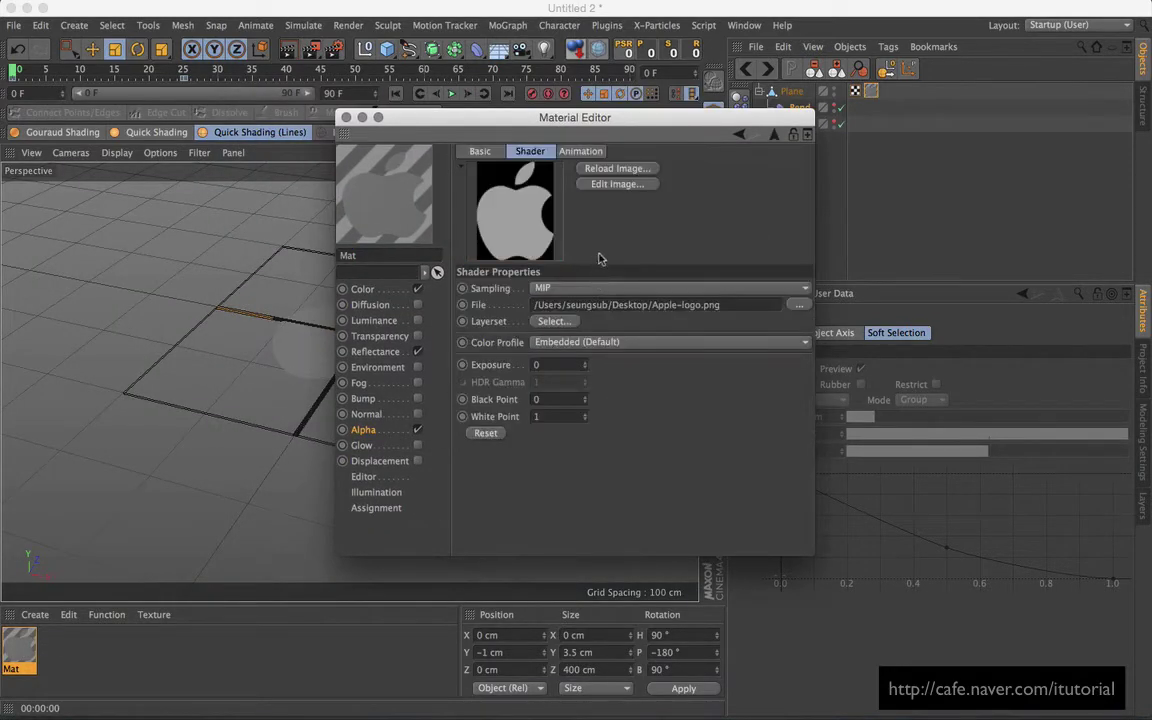
pyautogui.moveTo(500, 117); pyautogui.dragTo(621, 163)
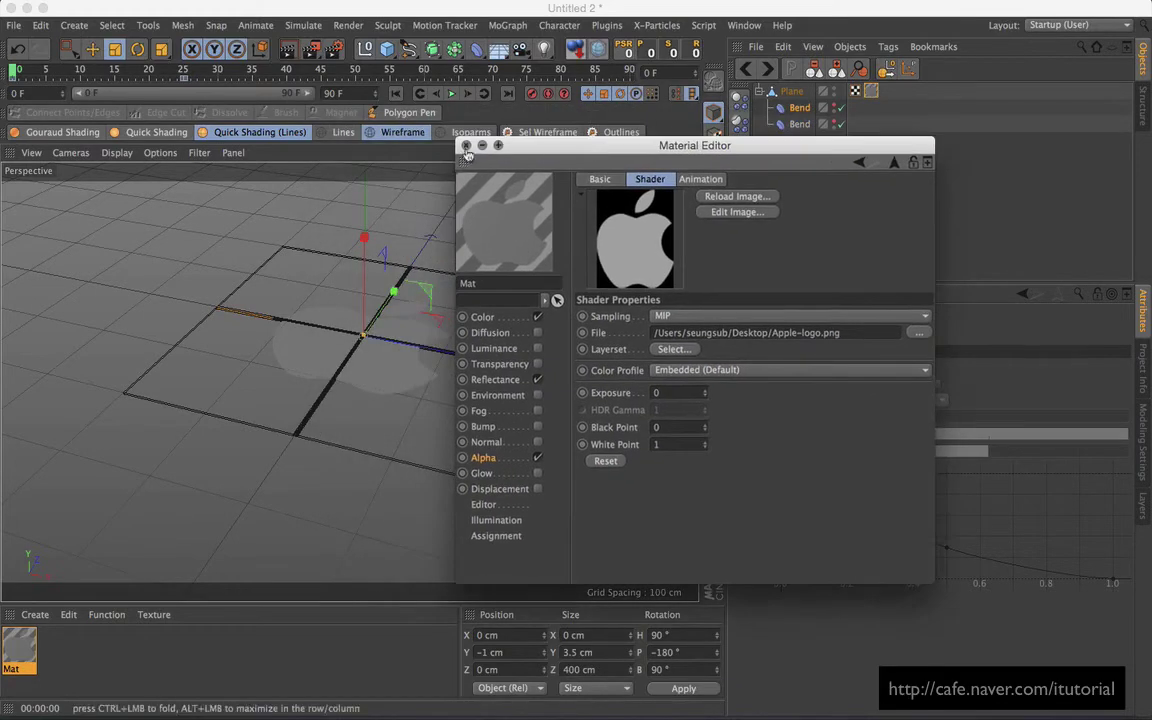
pyautogui.click(467, 163)
pyautogui.keyDown('alt'); pyautogui.moveTo(419, 368); pyautogui.dragTo(463, 352); pyautogui.keyUp('alt')
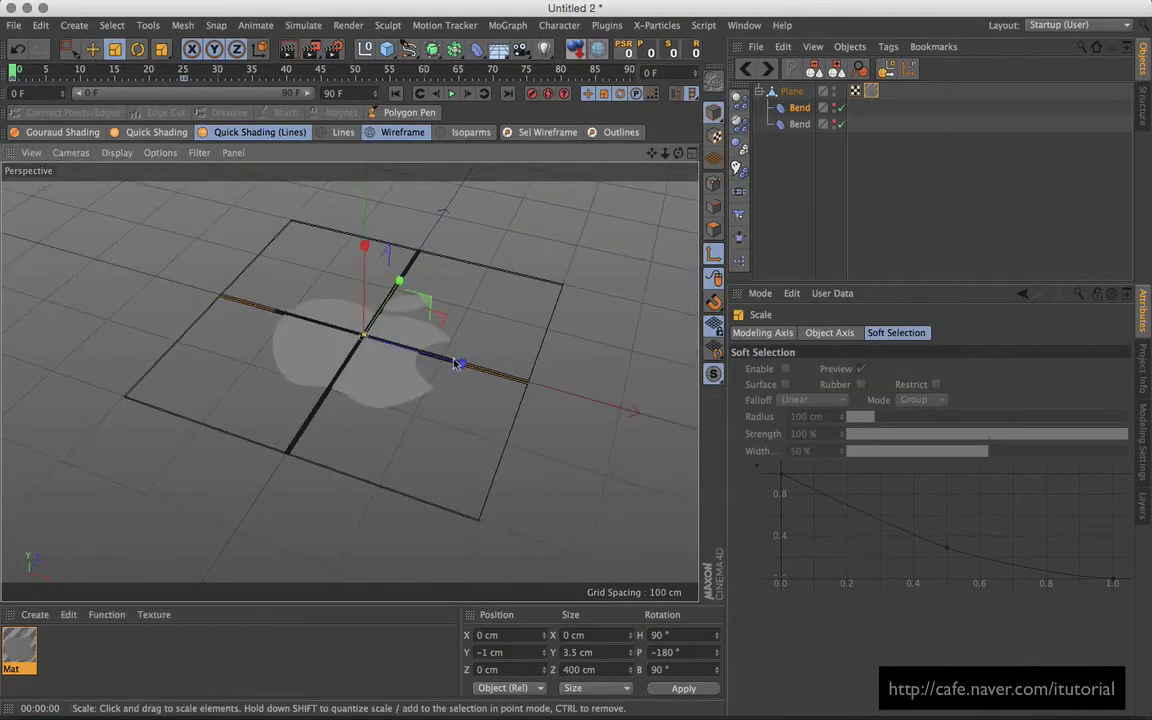
pyautogui.click(287, 48)
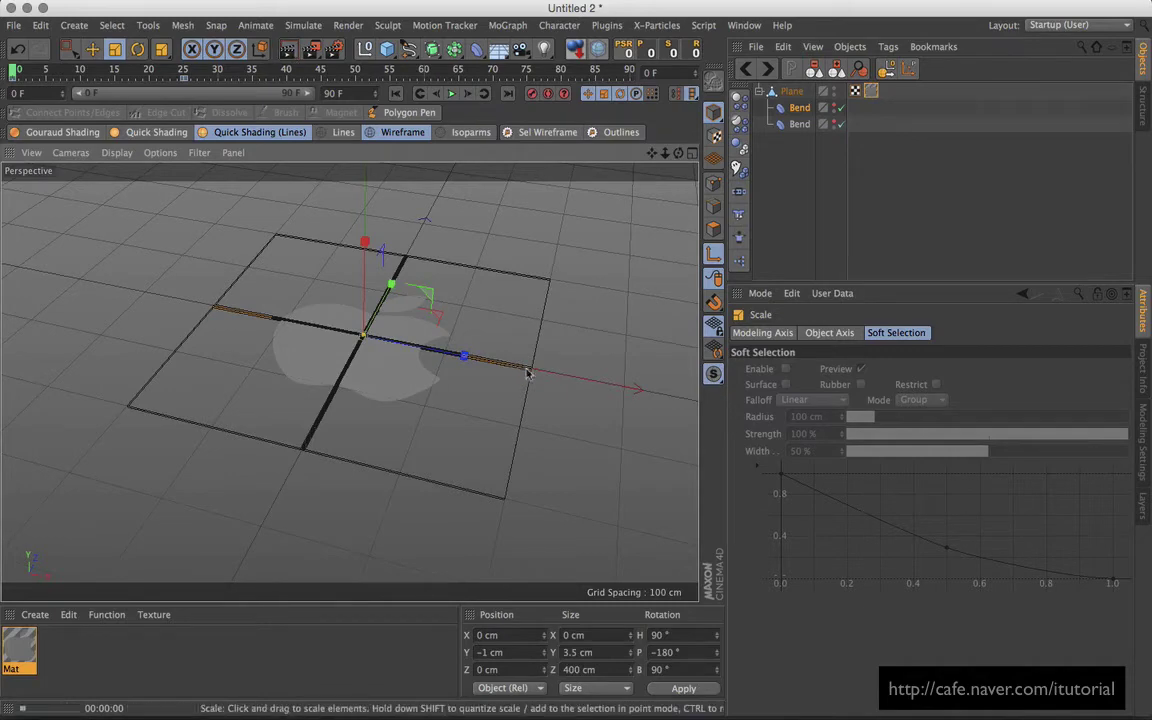
# - Create a new material Mat.1 with a pure white (255) colour
pyautogui.doubleClick(92, 648)
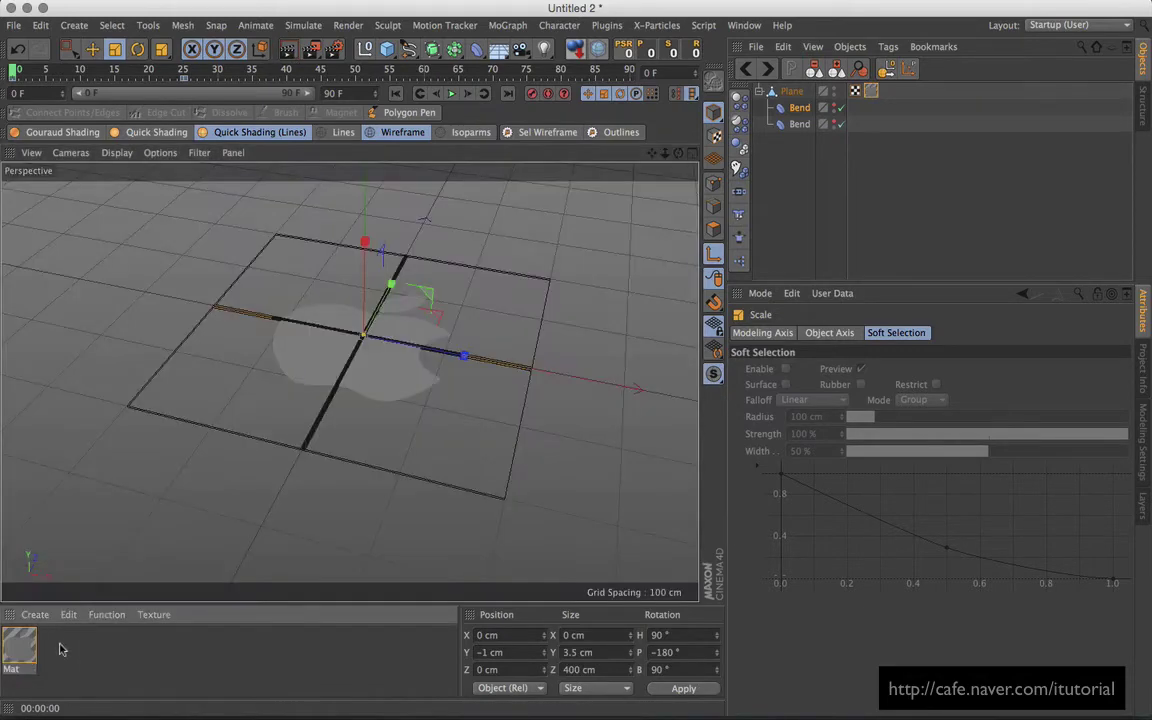
pyautogui.doubleClick(18, 648)
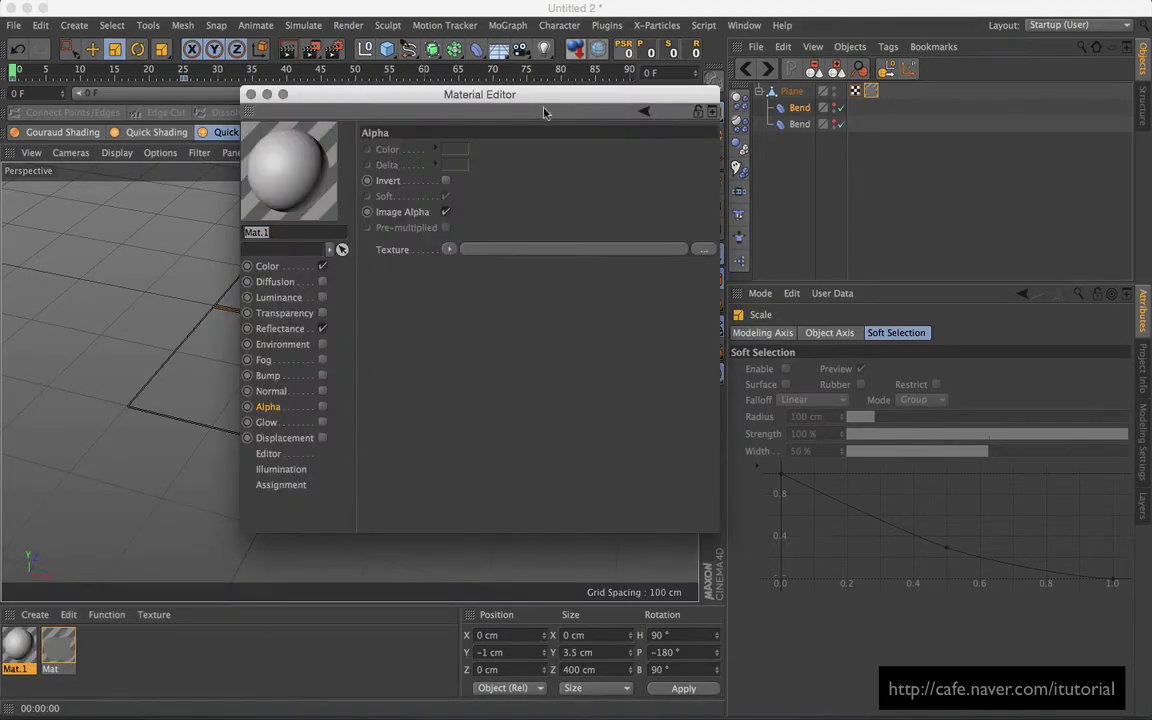
pyautogui.moveTo(526, 96); pyautogui.dragTo(679, 131)
pyautogui.click(429, 301)
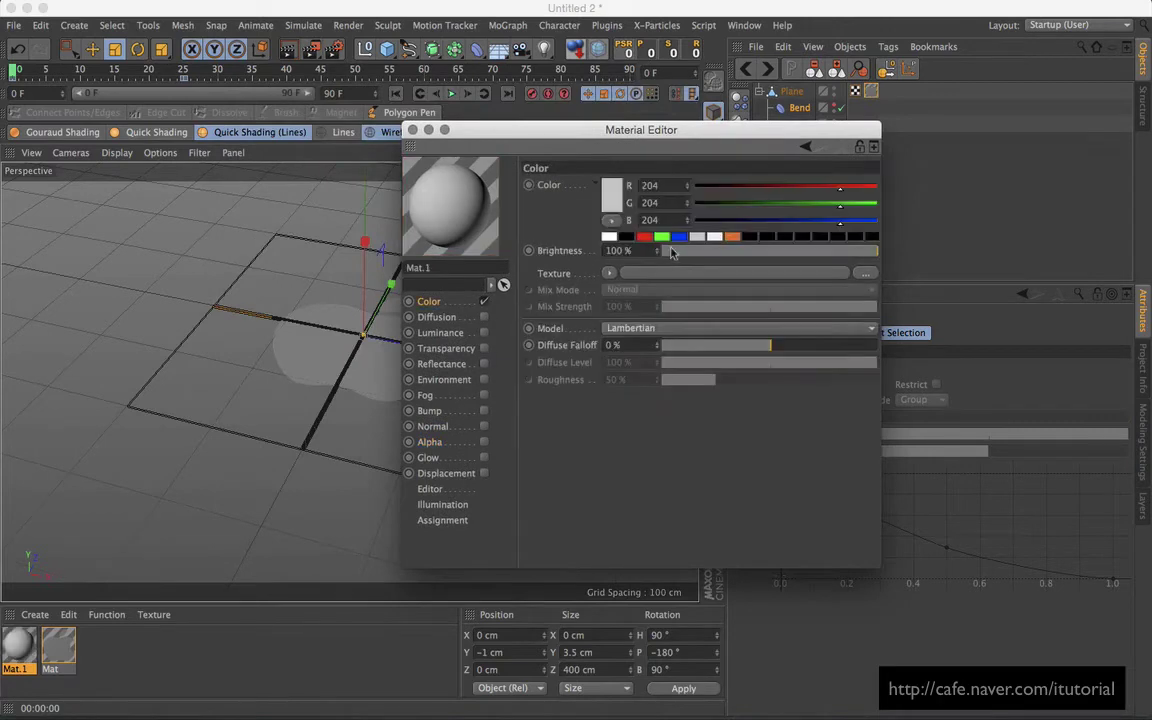
pyautogui.click(612, 237)
pyautogui.moveTo(500, 130); pyautogui.dragTo(704, 209)
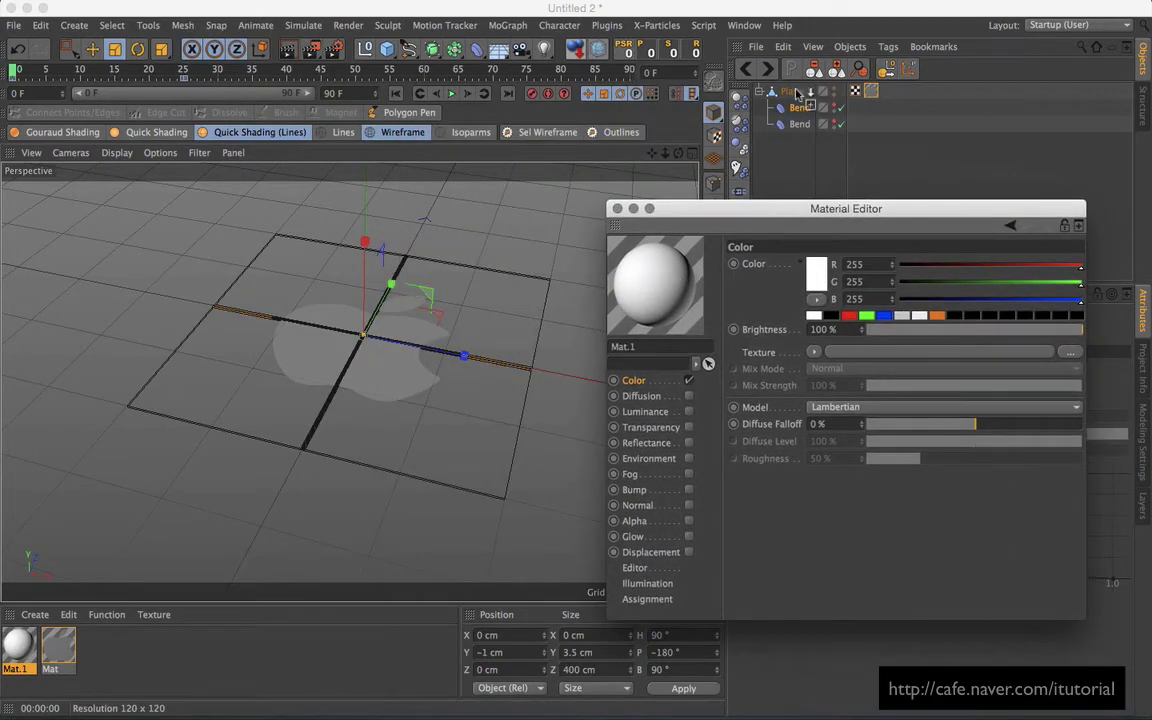
# - Apply Mat.1 and then Mat to the Plane, render, and preview frame 7
pyautogui.moveTo(797, 92); pyautogui.dragTo(799, 92)
pyautogui.moveTo(886, 92); pyautogui.dragTo(886, 93)
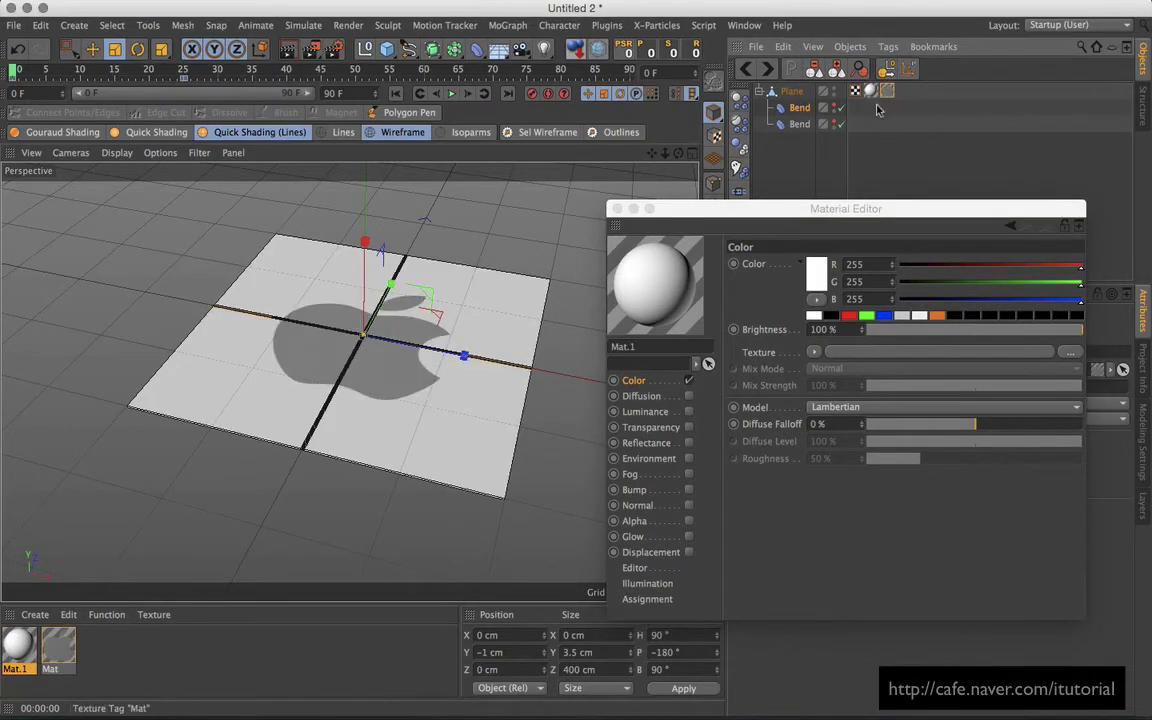
pyautogui.click(288, 48)
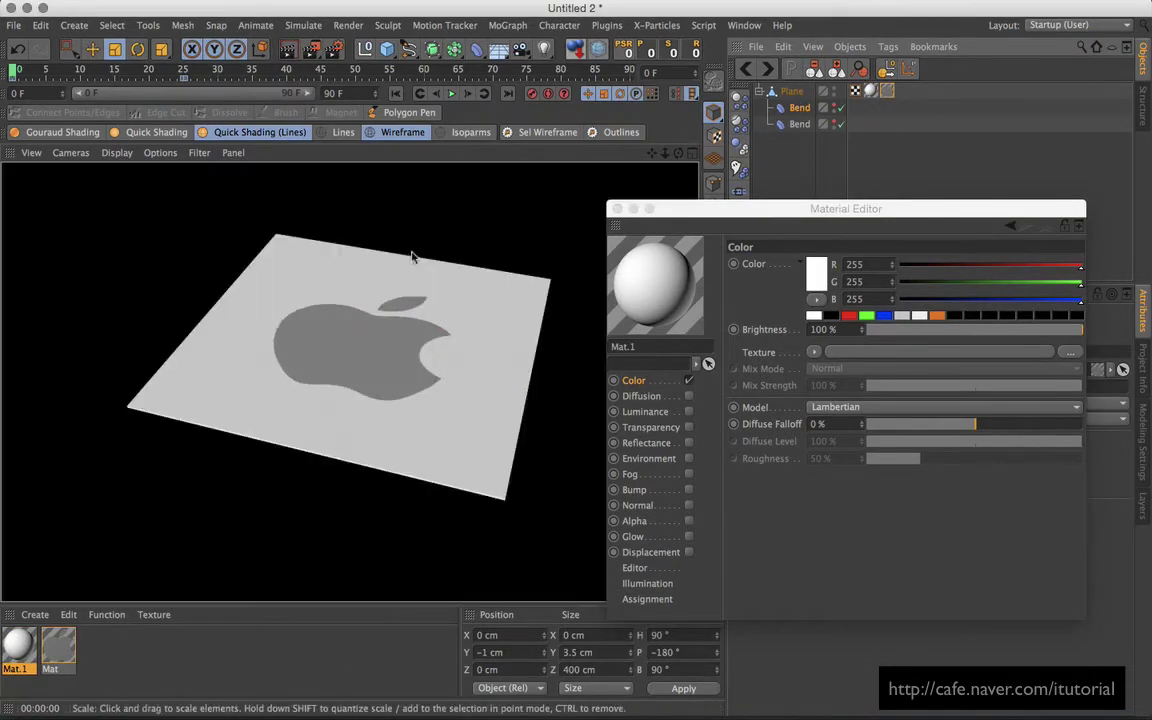
pyautogui.moveTo(630, 208); pyautogui.dragTo(635, 233)
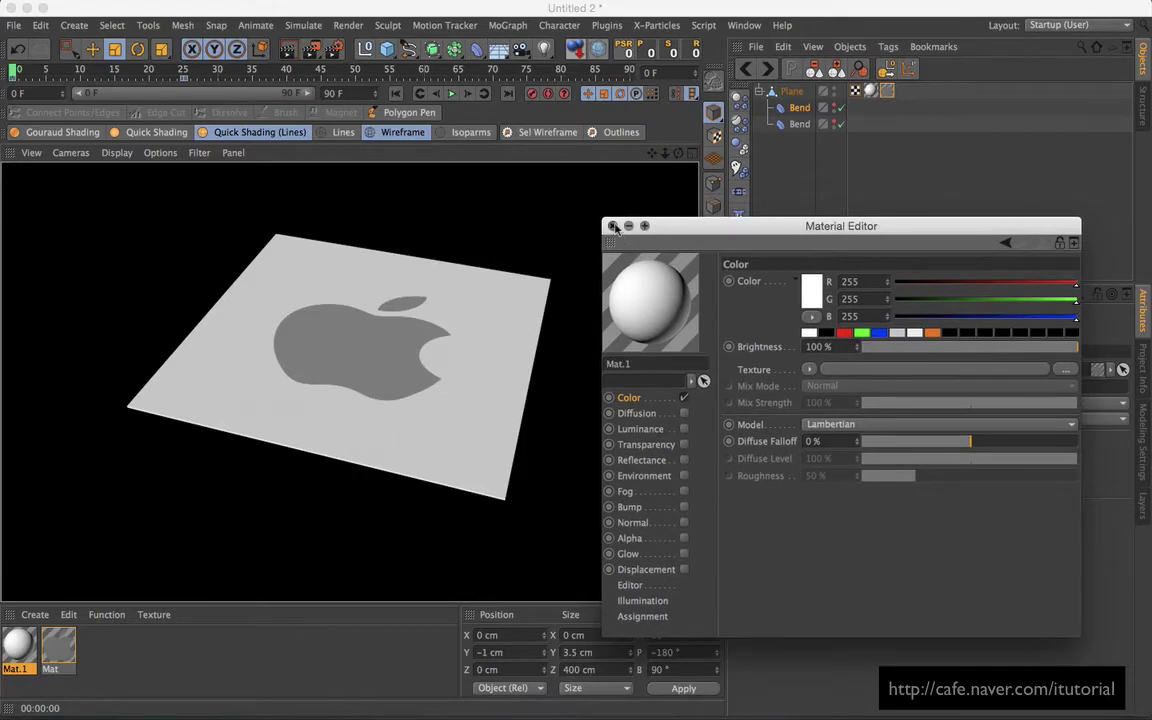
pyautogui.click(614, 226)
pyautogui.click(367, 316)
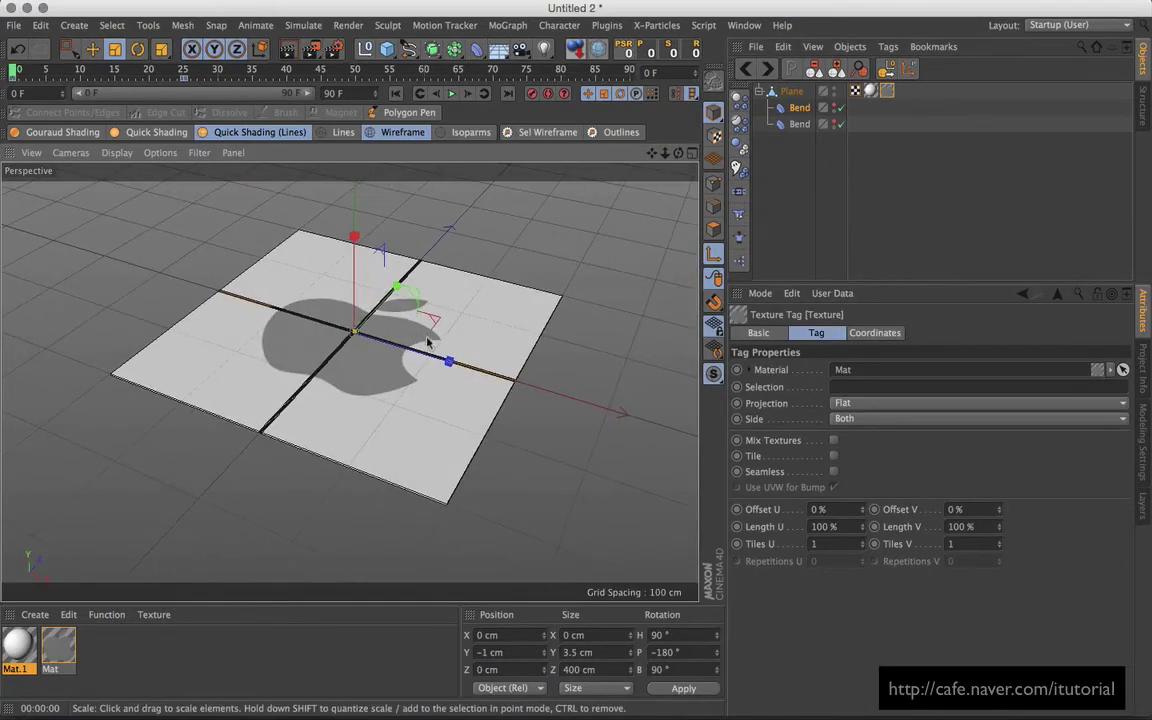
pyautogui.moveTo(30, 68)
pyautogui.mouseDown()
pyautogui.moveTo(95, 70)
pyautogui.moveTo(12, 70)
pyautogui.mouseUp()
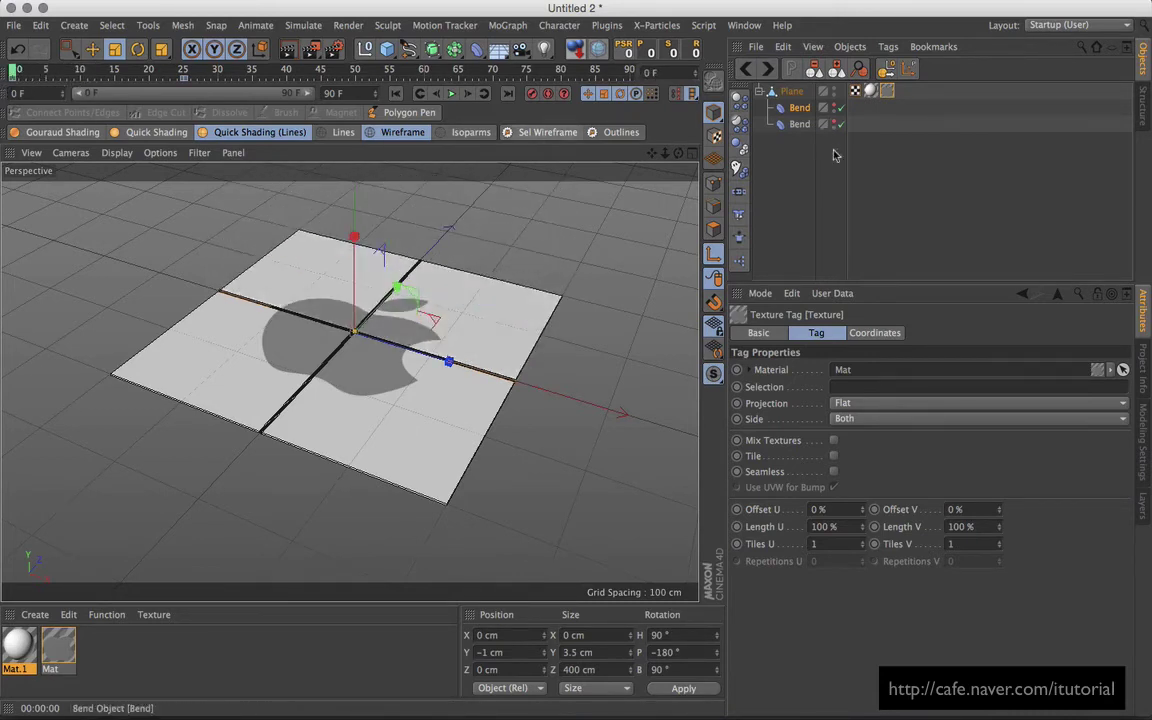
# - Add a Stick Texture tag to the Plane and render the fold at frame 20
pyautogui.click(790, 91)
pyautogui.rightClick(790, 91)
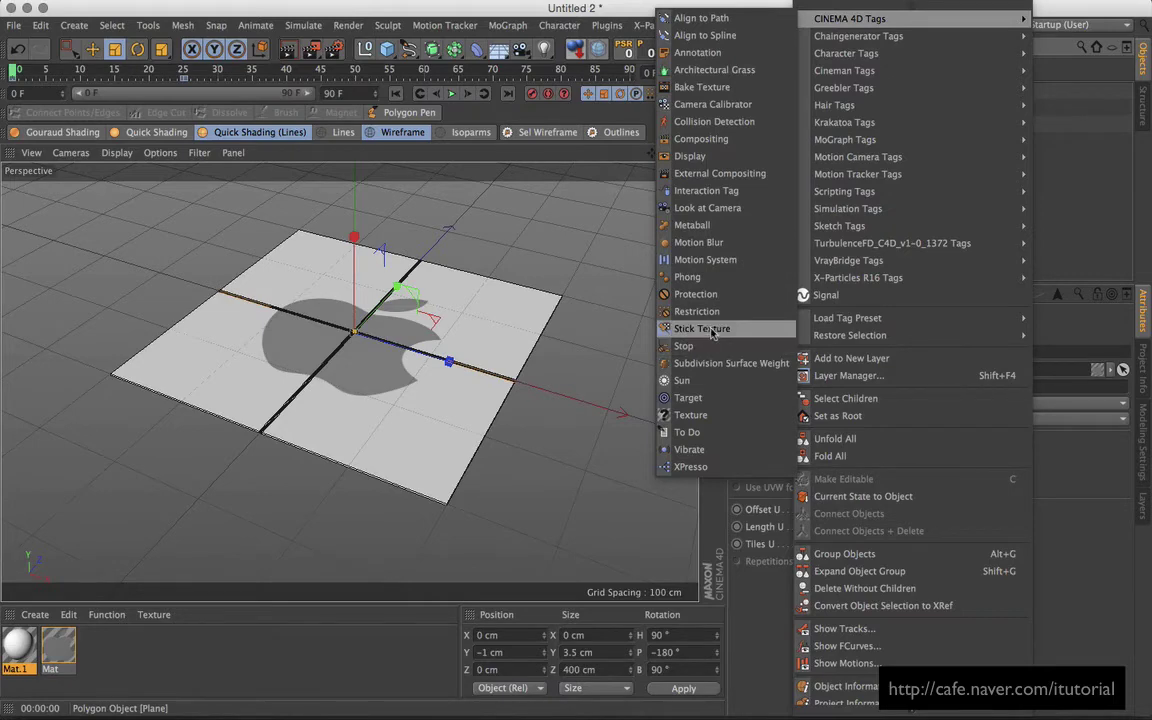
pyautogui.click(705, 328)
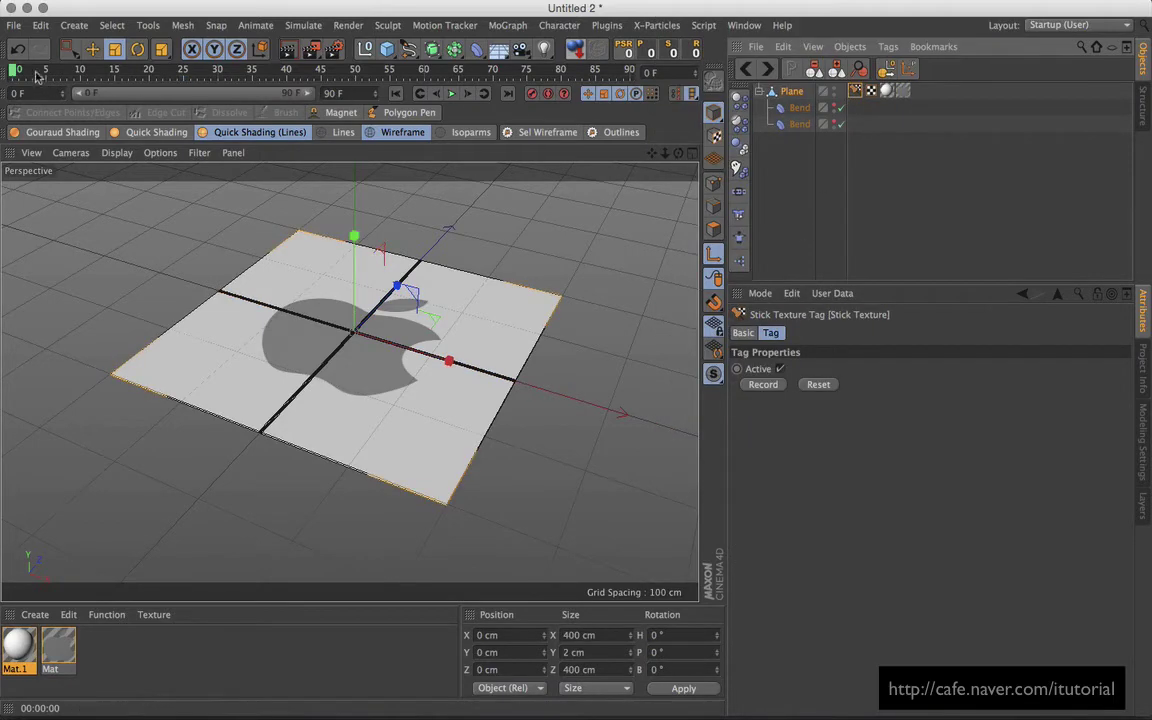
pyautogui.moveTo(36, 75)
pyautogui.mouseDown()
pyautogui.moveTo(226, 68)
pyautogui.moveTo(88, 68)
pyautogui.mouseUp()
pyautogui.moveTo(443, 268)
pyautogui.keyDown('alt'); pyautogui.mouseDown()
pyautogui.moveTo(376, 313)
pyautogui.moveTo(430, 300)
pyautogui.mouseUp(); pyautogui.keyUp('alt')
pyautogui.moveTo(88, 68); pyautogui.dragTo(148, 70)
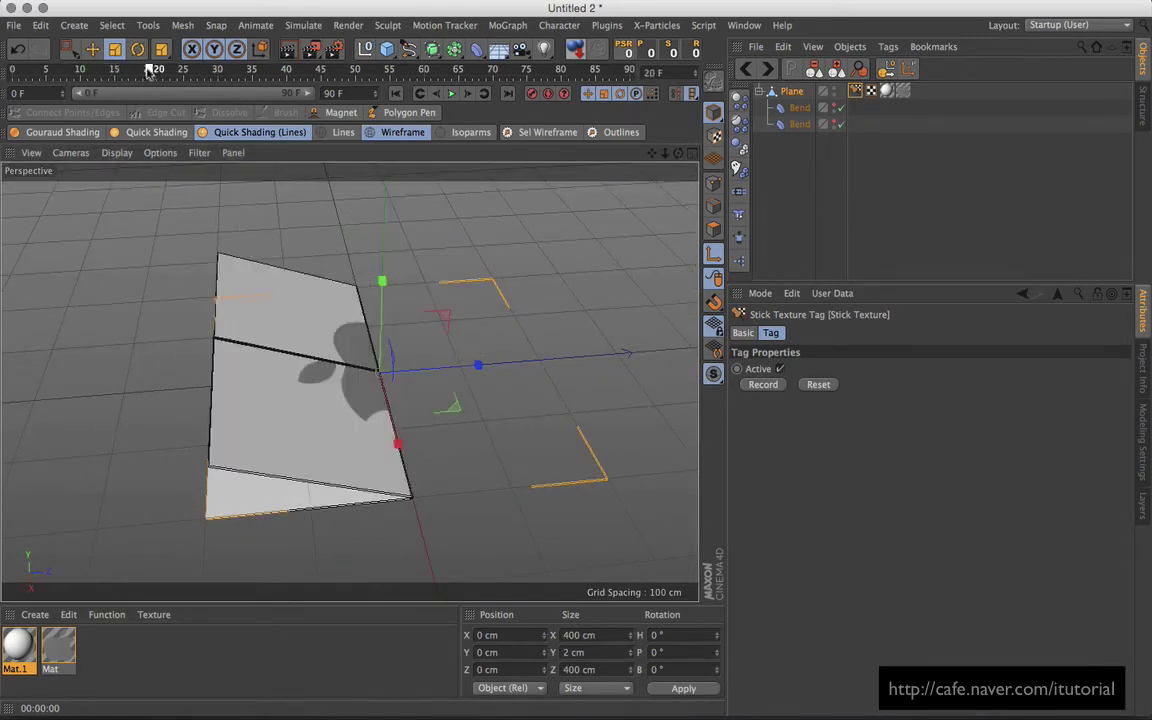
pyautogui.click(288, 50)
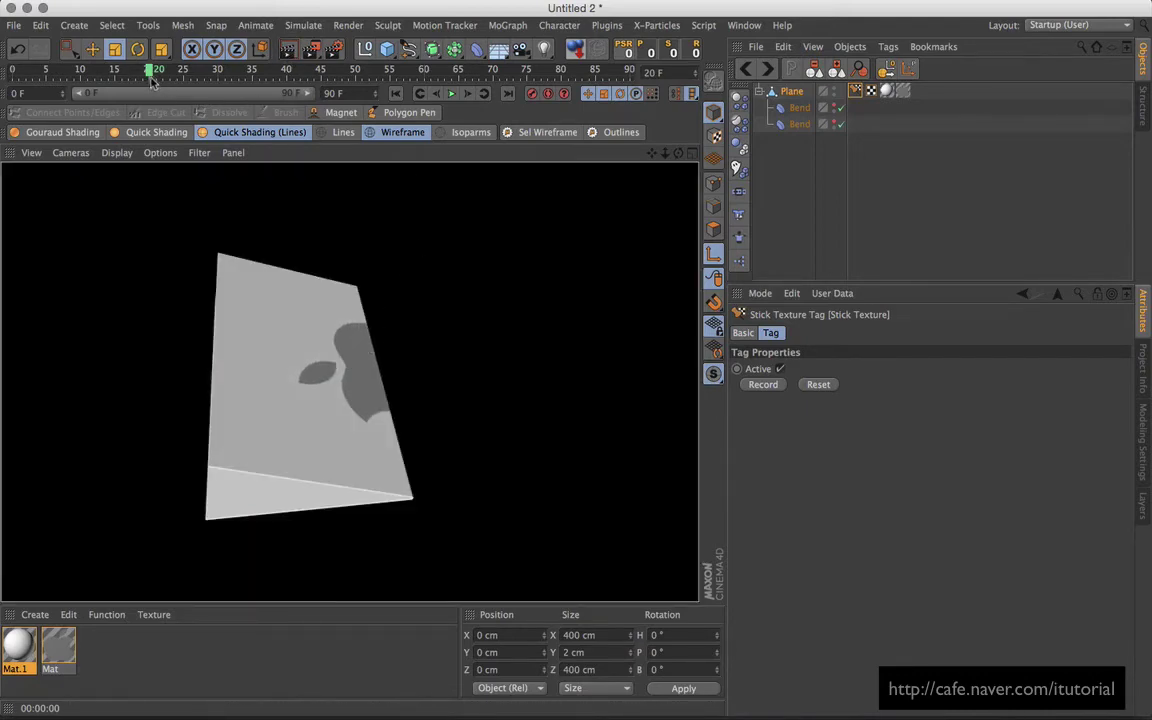
pyautogui.moveTo(150, 72); pyautogui.dragTo(14, 70)
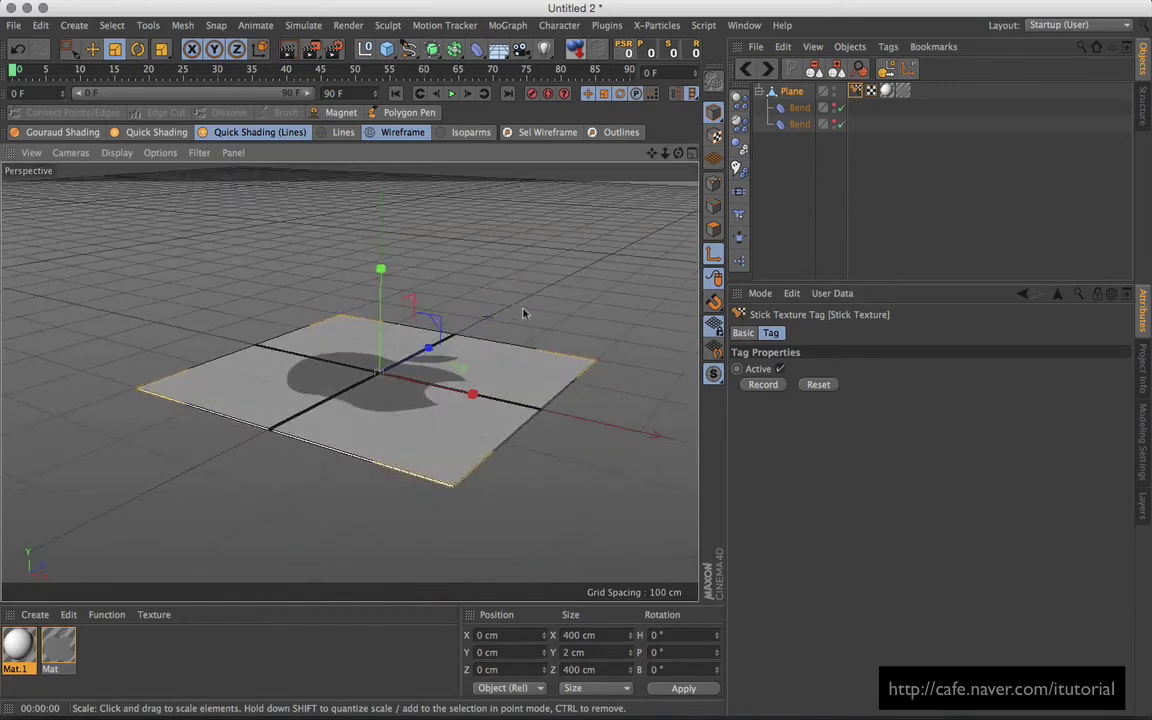
# - Back at frame 0, switch to Polygon mode and select all polygons on the plane
pyautogui.keyDown('alt'); pyautogui.moveTo(522, 313); pyautogui.dragTo(527, 342); pyautogui.keyUp('alt')
pyautogui.click(800, 91)
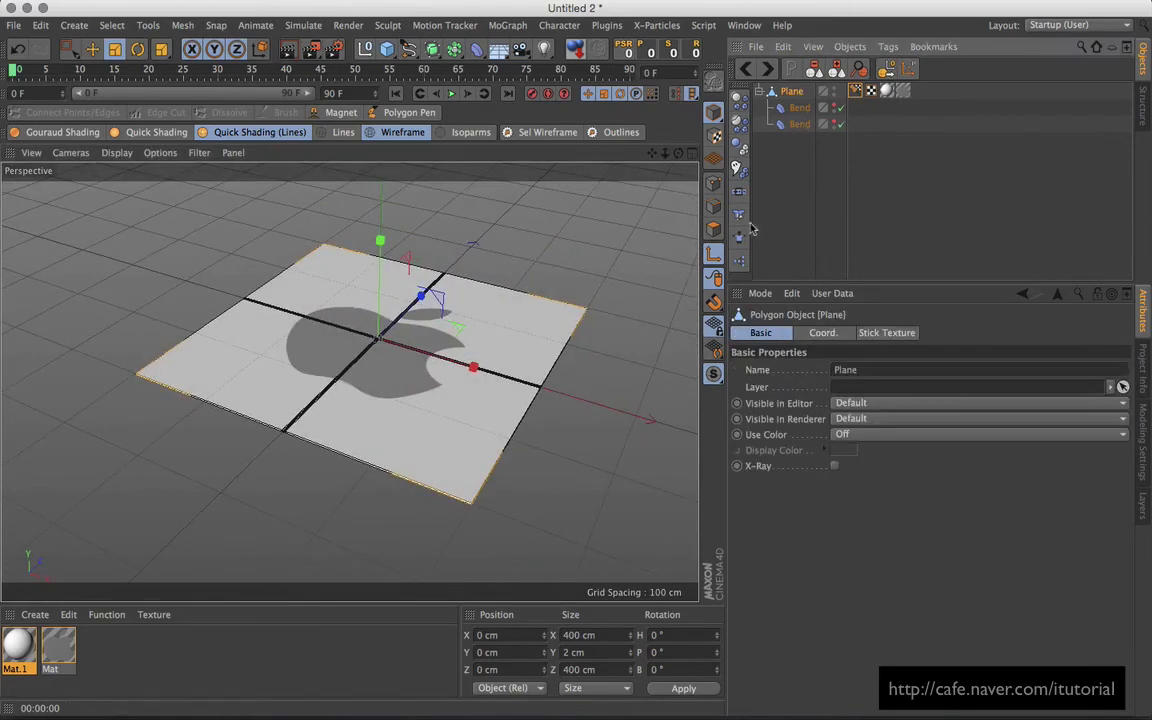
pyautogui.hotkey('ctrl', 'a')
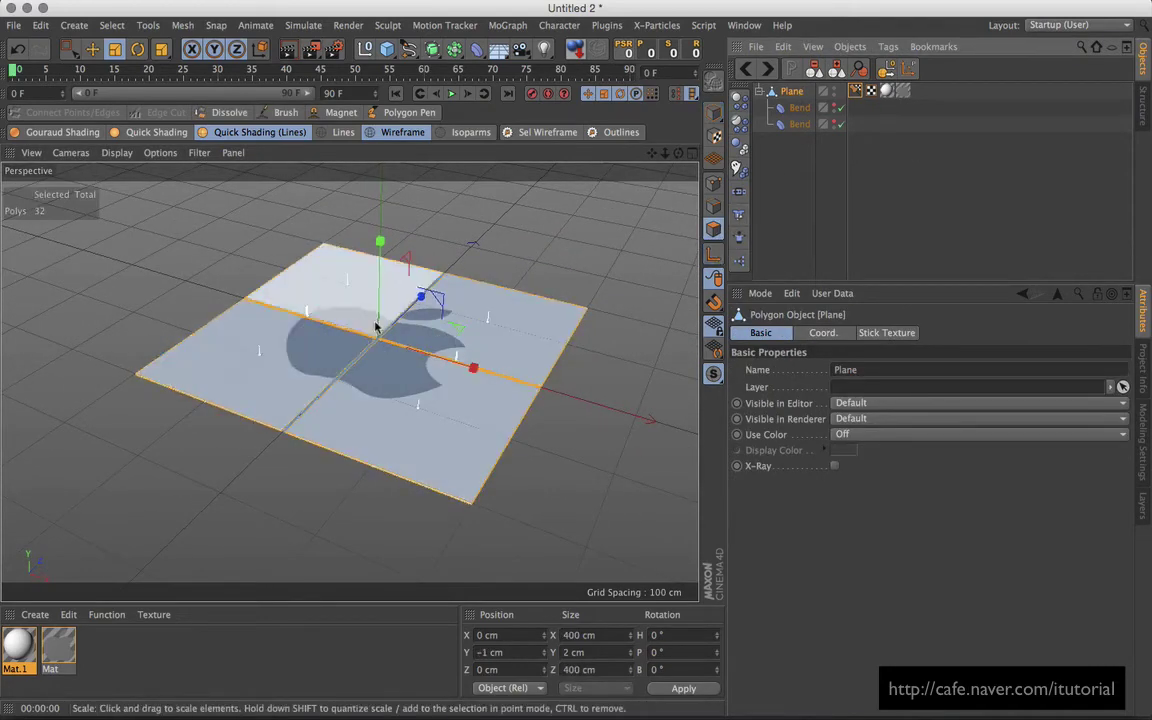
# - Paint-select the polygon strips along both centre seams with Live Selection, including the crossing polygons
pyautogui.moveTo(68, 48); pyautogui.dragTo(118, 70)
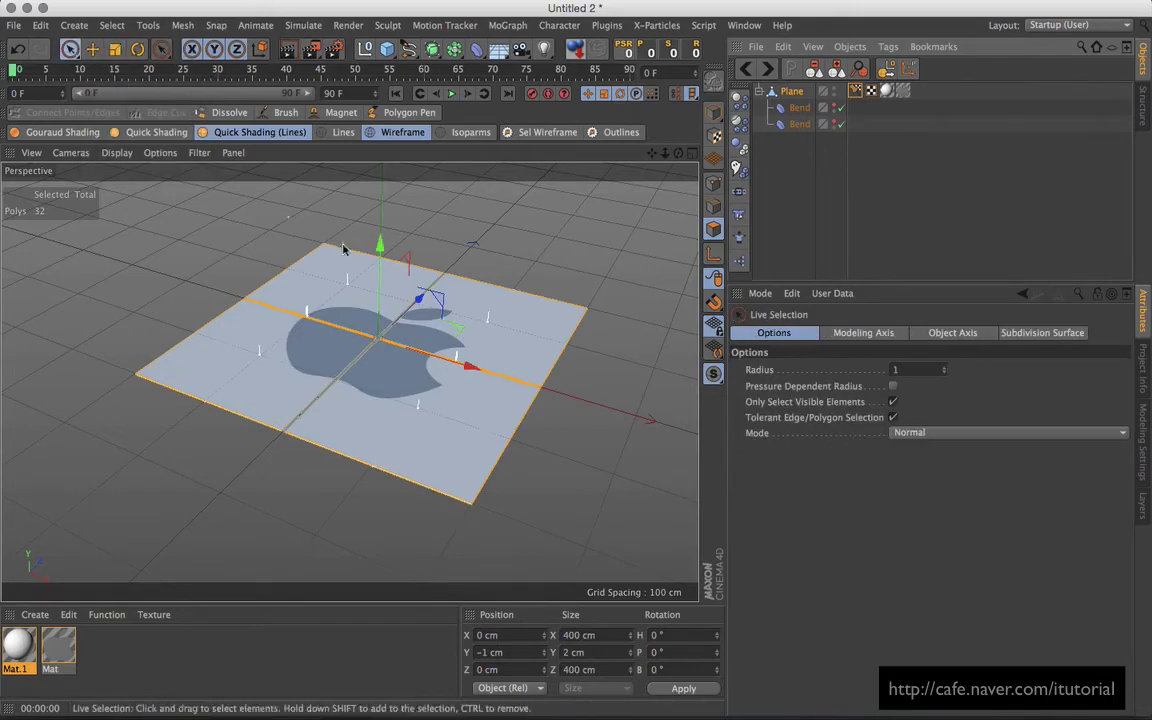
pyautogui.scroll(2, 463, 360)
pyautogui.scroll(5, 502, 290)
pyautogui.scroll(5, 495, 275)
pyautogui.moveTo(495, 275)
pyautogui.keyDown('alt'); pyautogui.mouseDown()
pyautogui.moveTo(470, 332)
pyautogui.moveTo(504, 309)
pyautogui.moveTo(481, 398)
pyautogui.moveTo(432, 342)
pyautogui.moveTo(432, 232)
pyautogui.moveTo(326, 364)
pyautogui.mouseUp(); pyautogui.keyUp('alt')
pyautogui.keyDown('alt'); pyautogui.moveTo(490, 375); pyautogui.dragTo(509, 330); pyautogui.keyUp('alt')
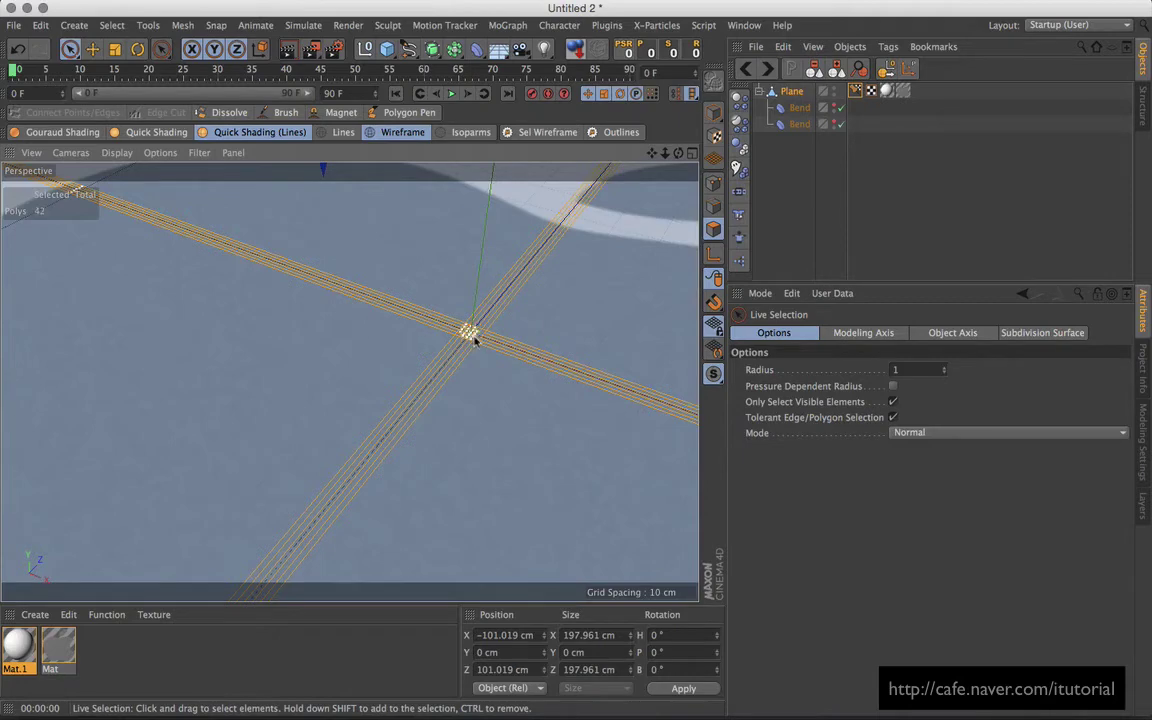
pyautogui.click(474, 328)
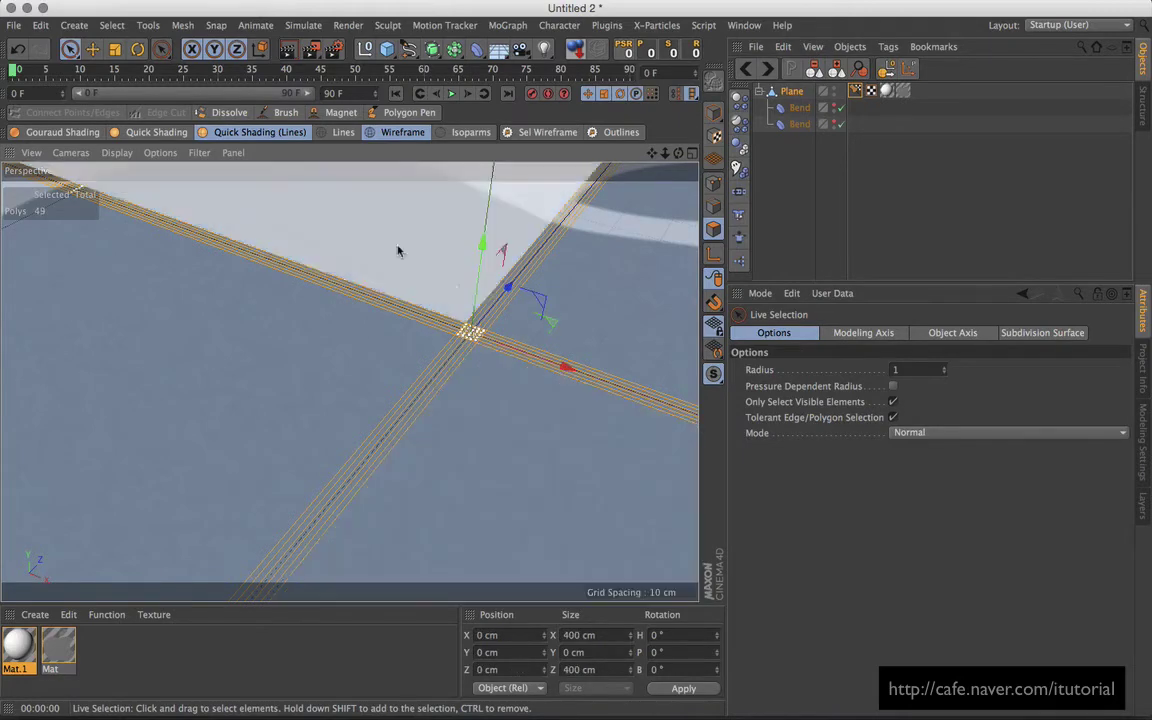
pyautogui.click(111, 25)
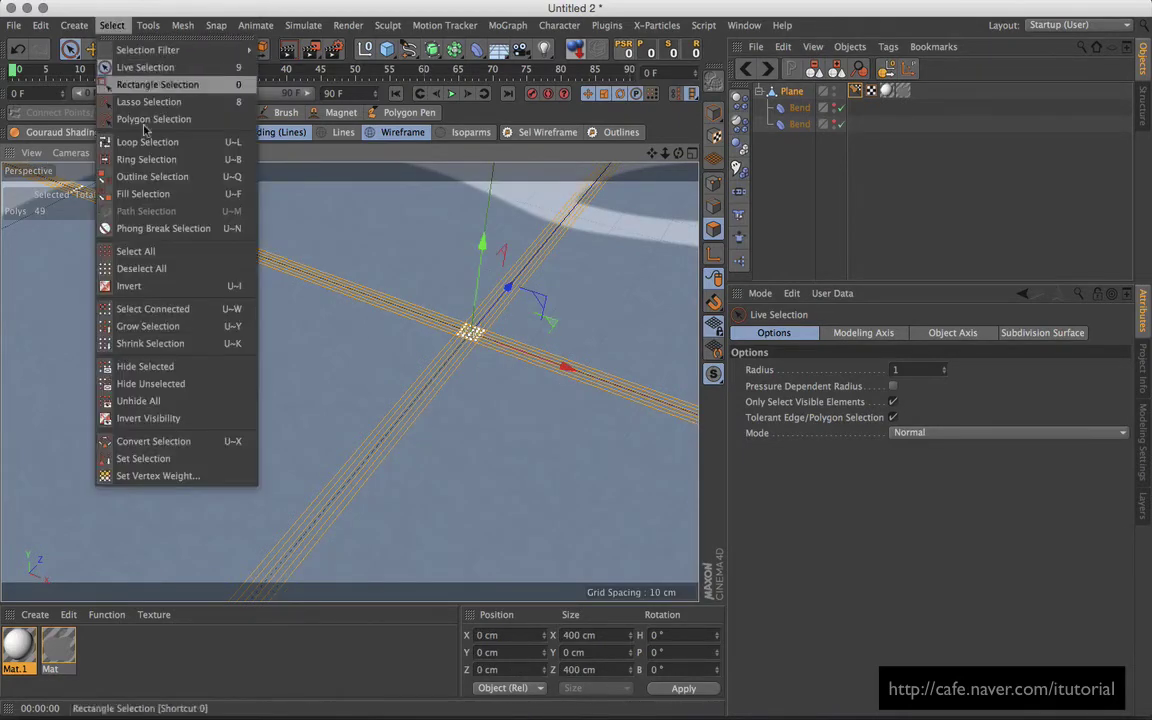
# - Store the seam polygons as a Polygon Selection, limit the Mat texture tag to it, and leave Polygon mode
pyautogui.click(143, 458)
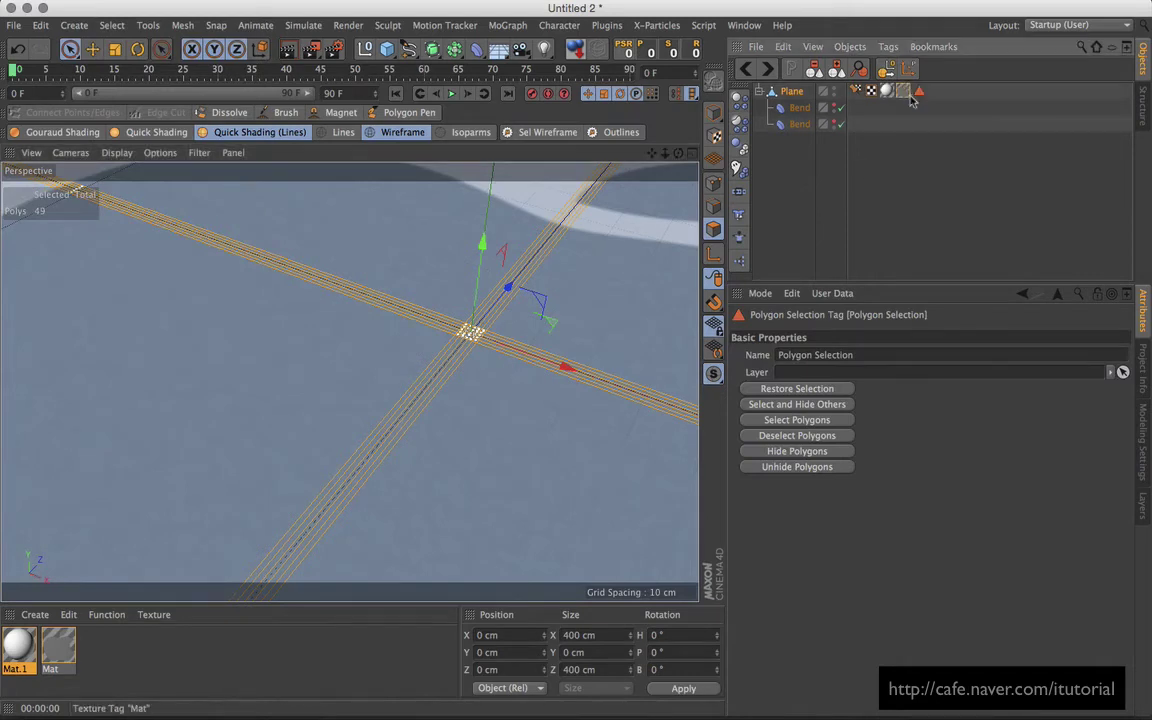
pyautogui.click(903, 90)
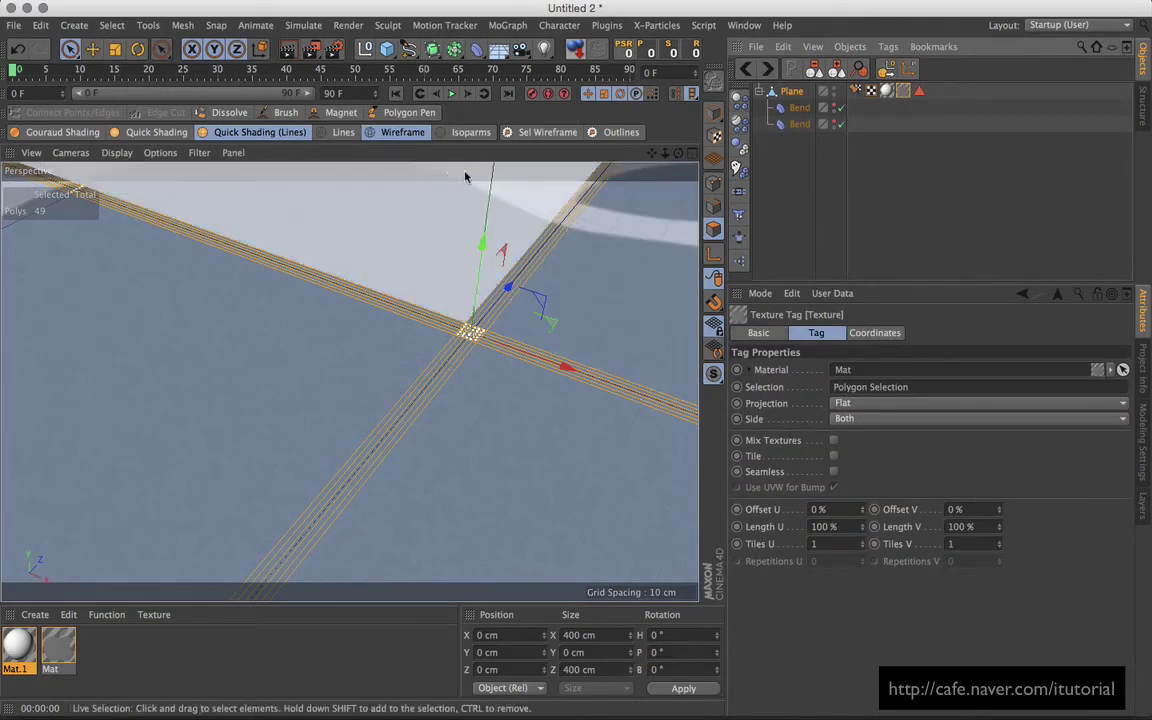
pyautogui.press('Return')
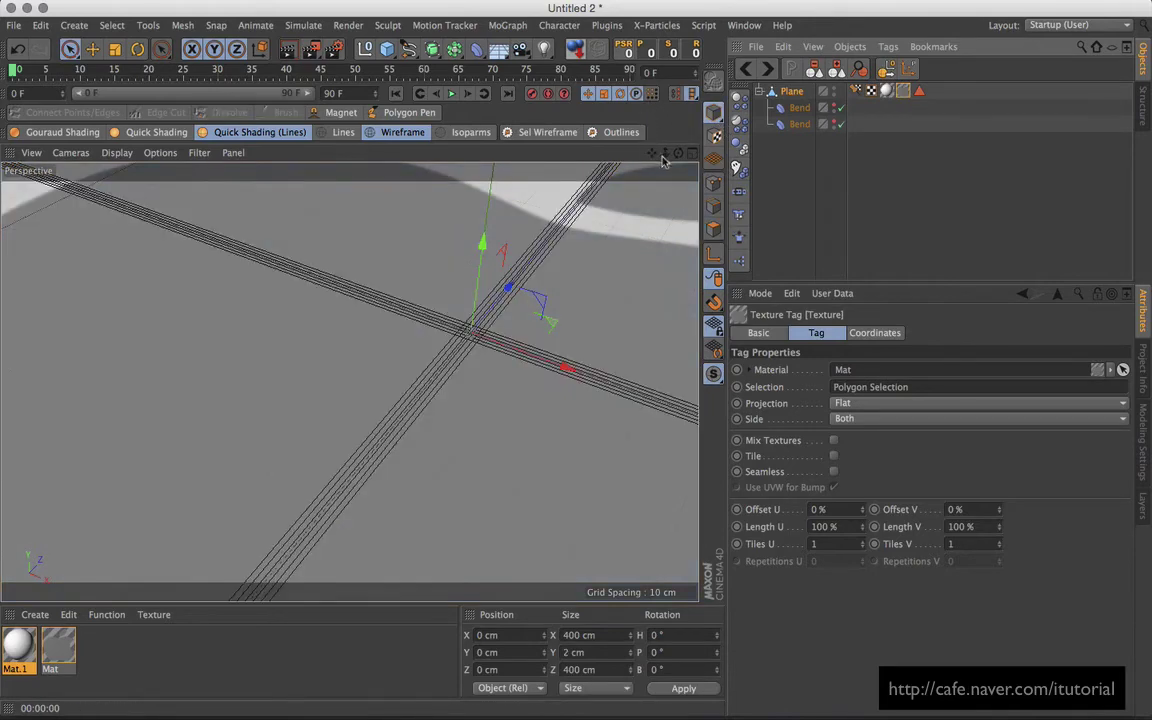
# - Preview-render the flat plane, then render the half-folded card again at frame 18
pyautogui.moveTo(662, 160); pyautogui.dragTo(468, 235)
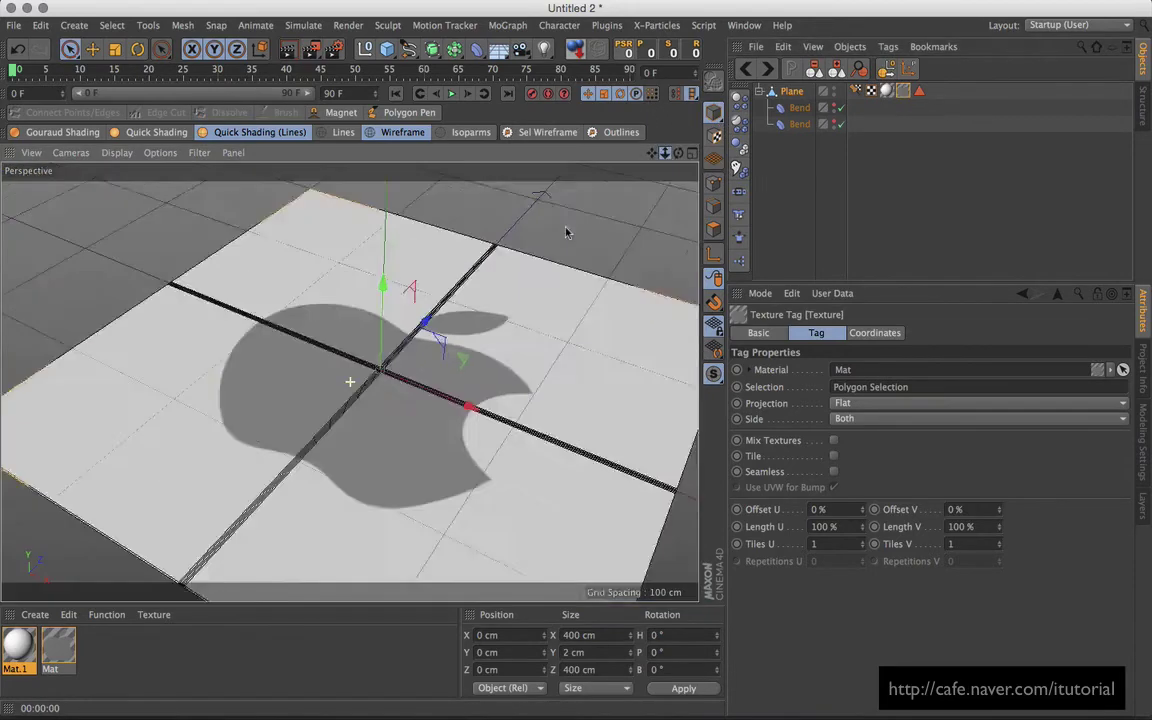
pyautogui.click(287, 52)
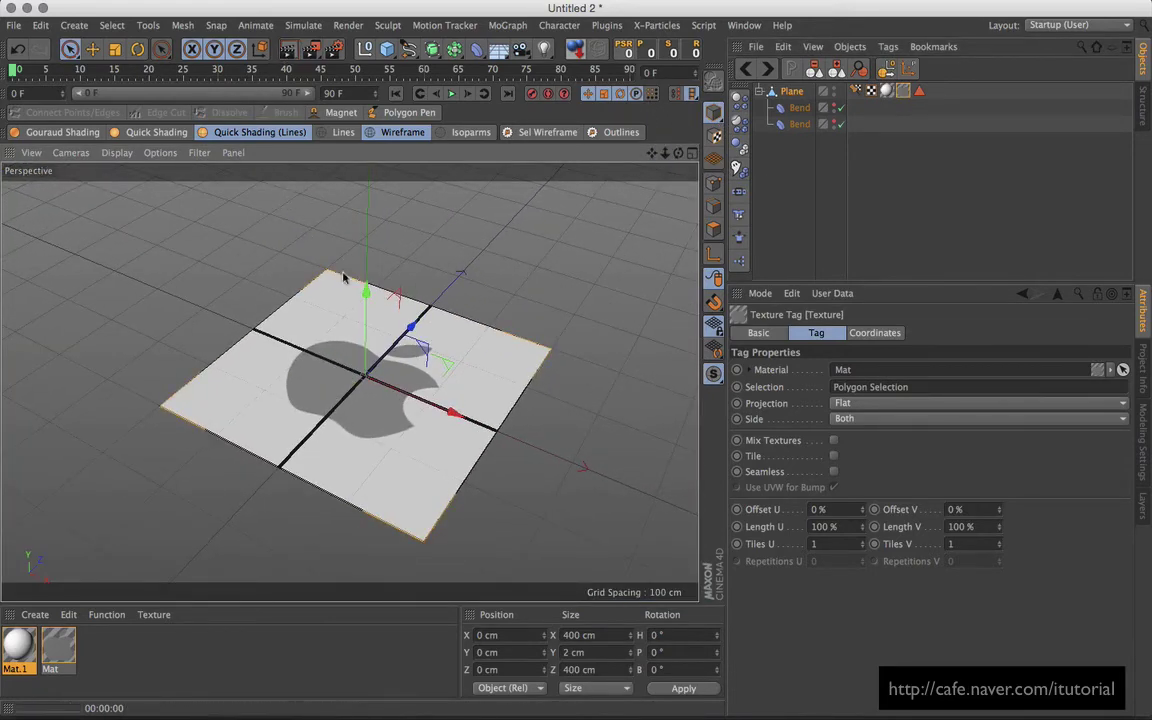
pyautogui.moveTo(90, 68); pyautogui.dragTo(136, 68)
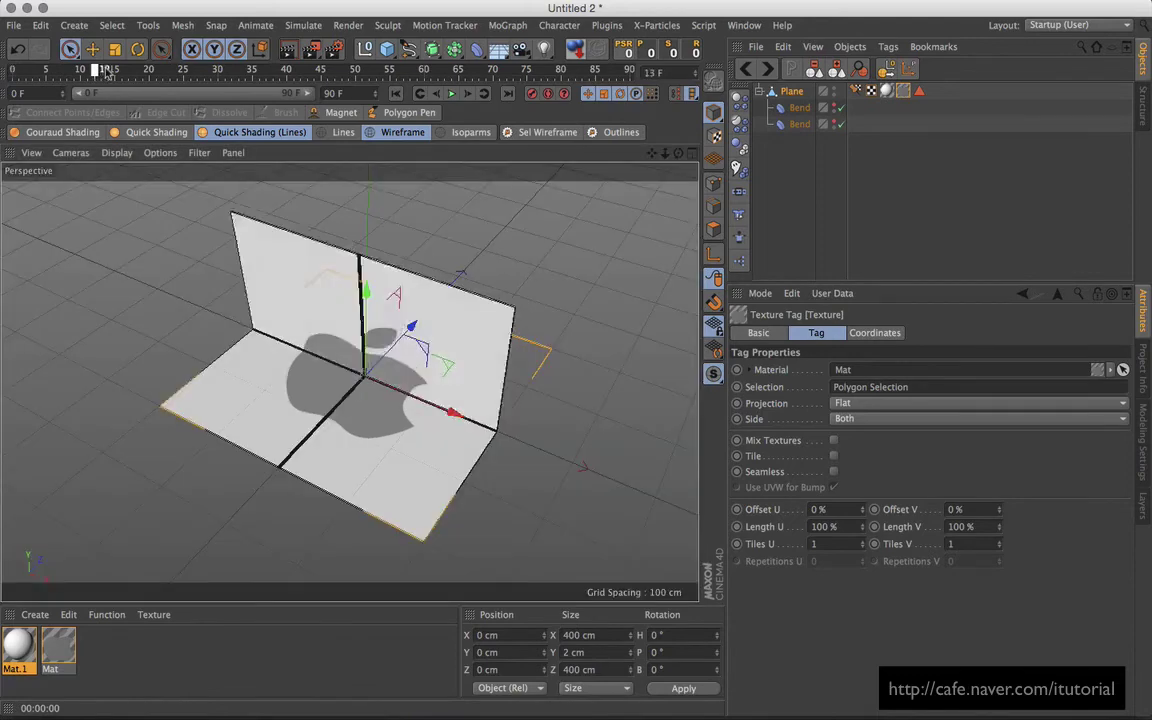
pyautogui.click(287, 52)
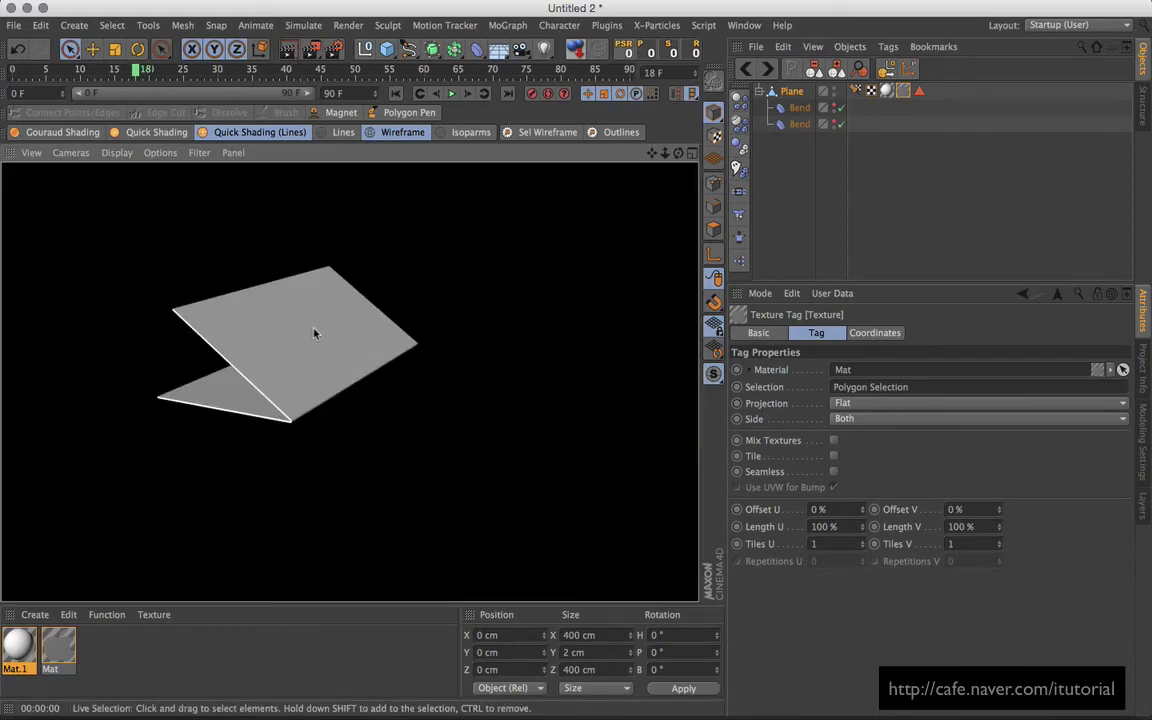
pyautogui.keyDown('alt'); pyautogui.moveTo(313, 333); pyautogui.dragTo(492, 368); pyautogui.keyUp('alt')
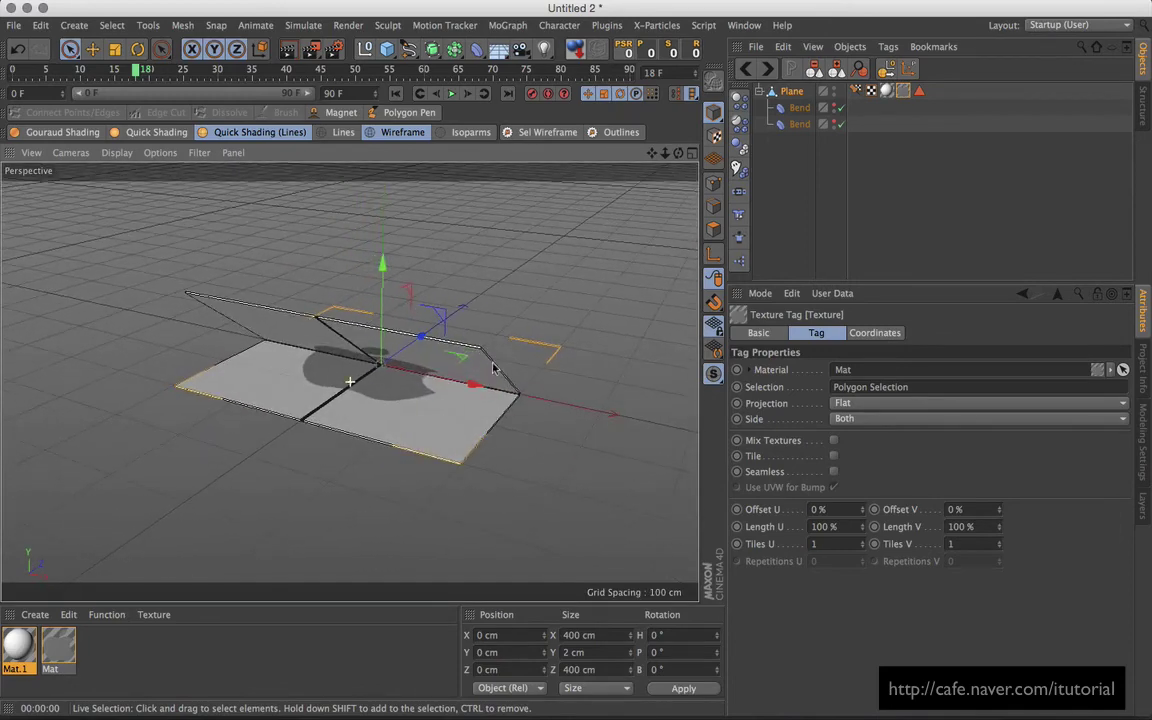
pyautogui.hotkey('ctrl', 'r')
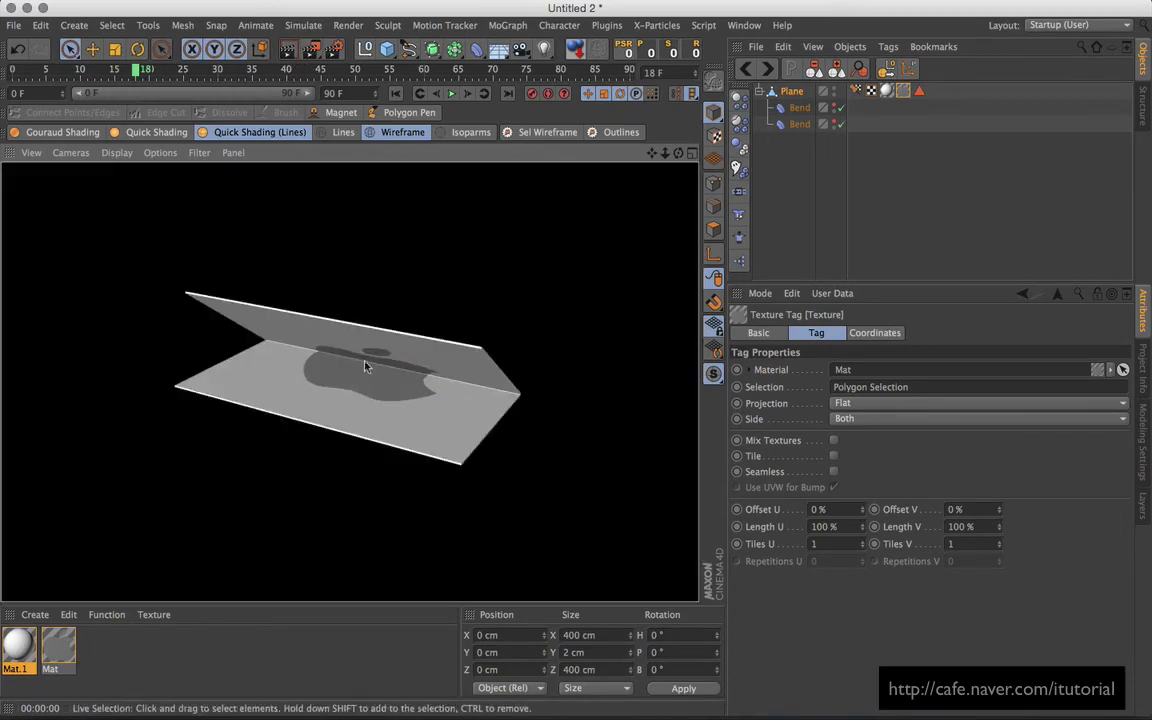
# - Add the Ambient Occlusion render effect with Maximum Ray Length 150 cm and Contrast 15 %
pyautogui.hotkey('ctrl', 'b')
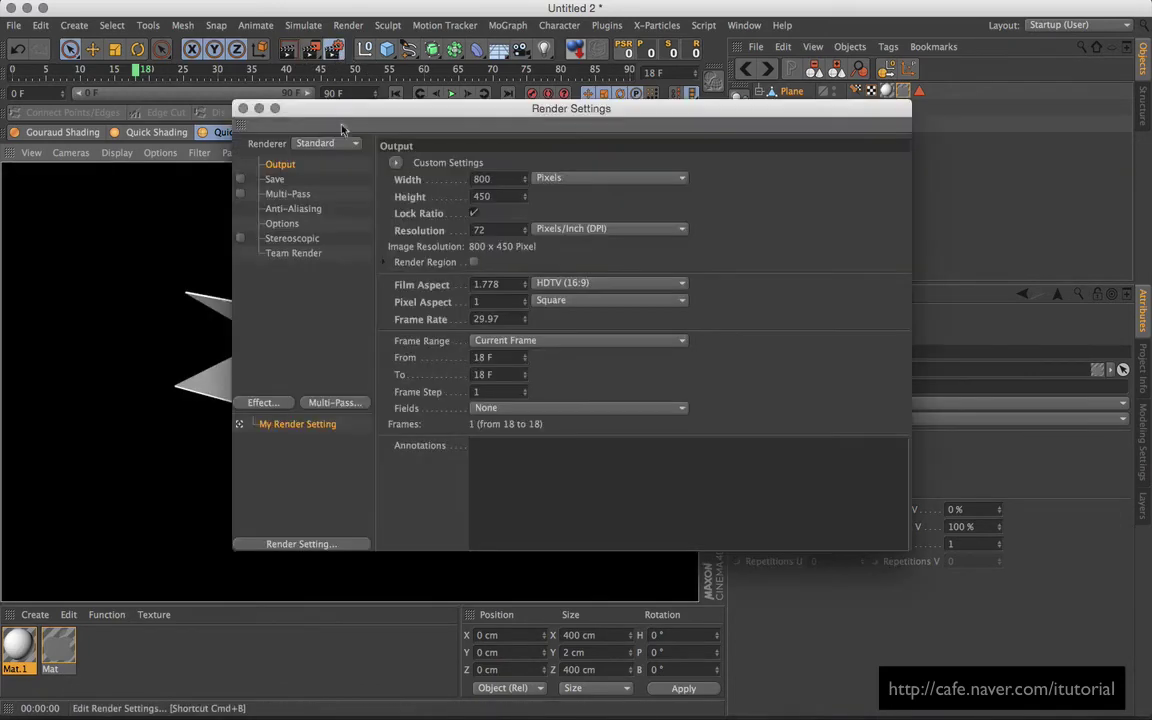
pyautogui.click(263, 402)
pyautogui.click(342, 273)
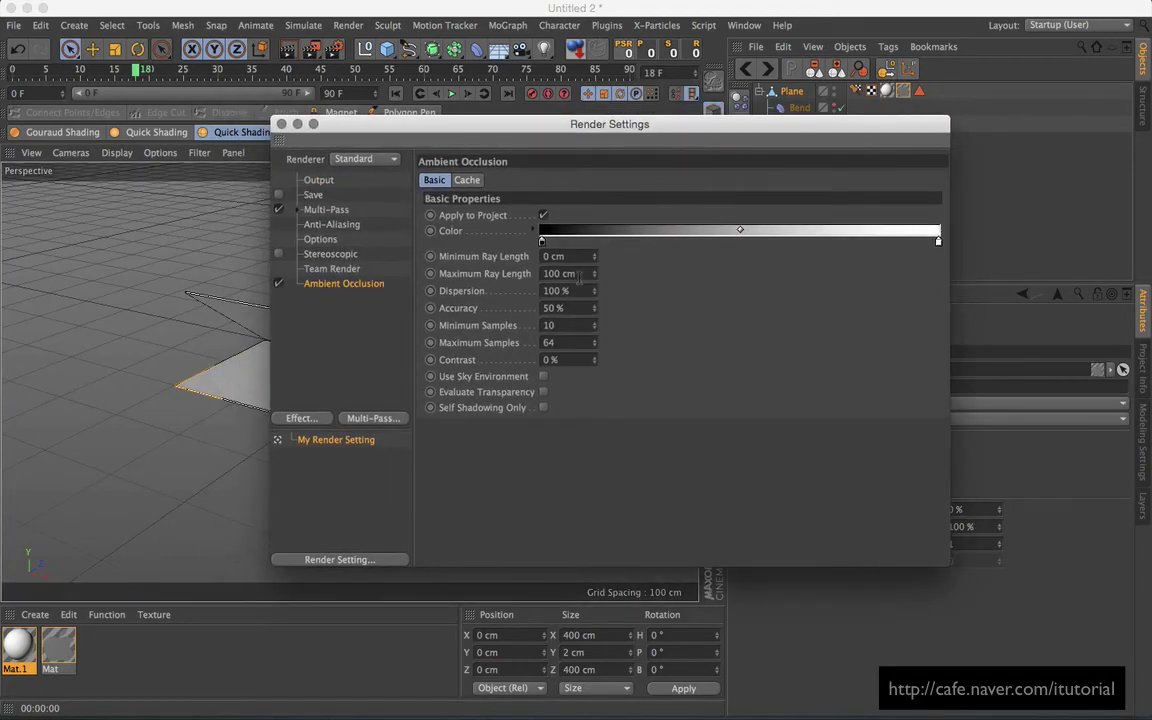
pyautogui.click(578, 274)
pyautogui.write('150')
pyautogui.press('Return')
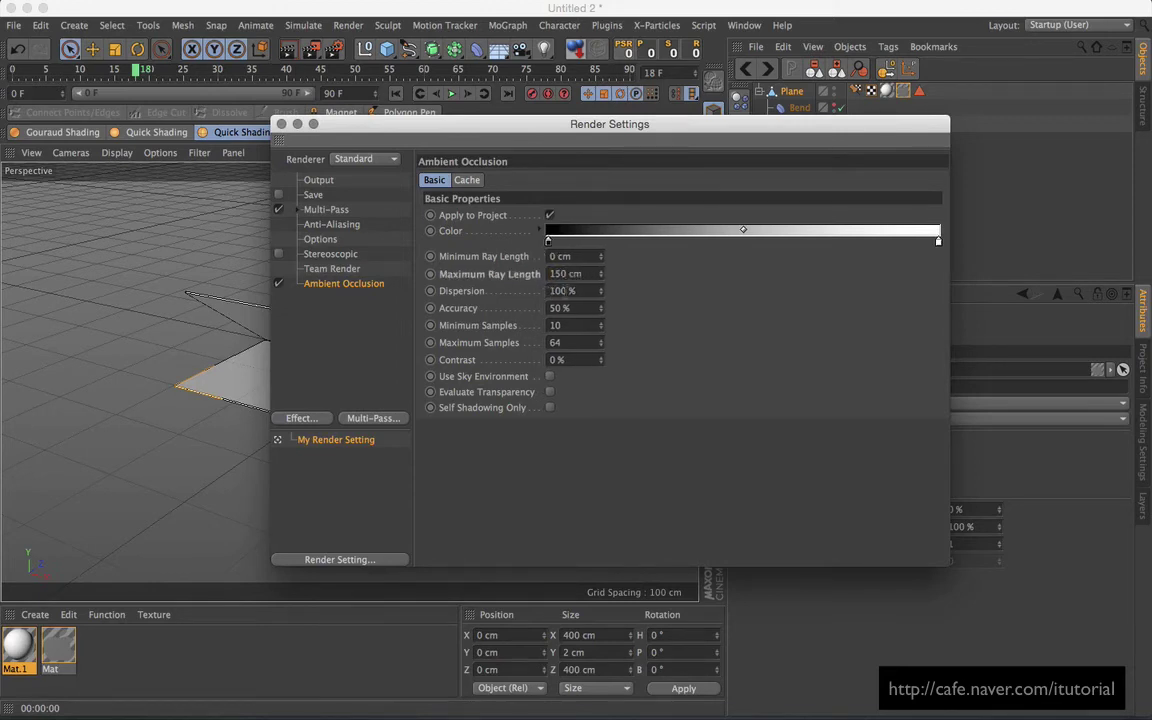
pyautogui.click(571, 359)
pyautogui.press('Return')
# - Close Render Settings and render the view with ambient occlusion
pyautogui.moveTo(550, 127); pyautogui.dragTo(642, 167)
pyautogui.click(372, 164)
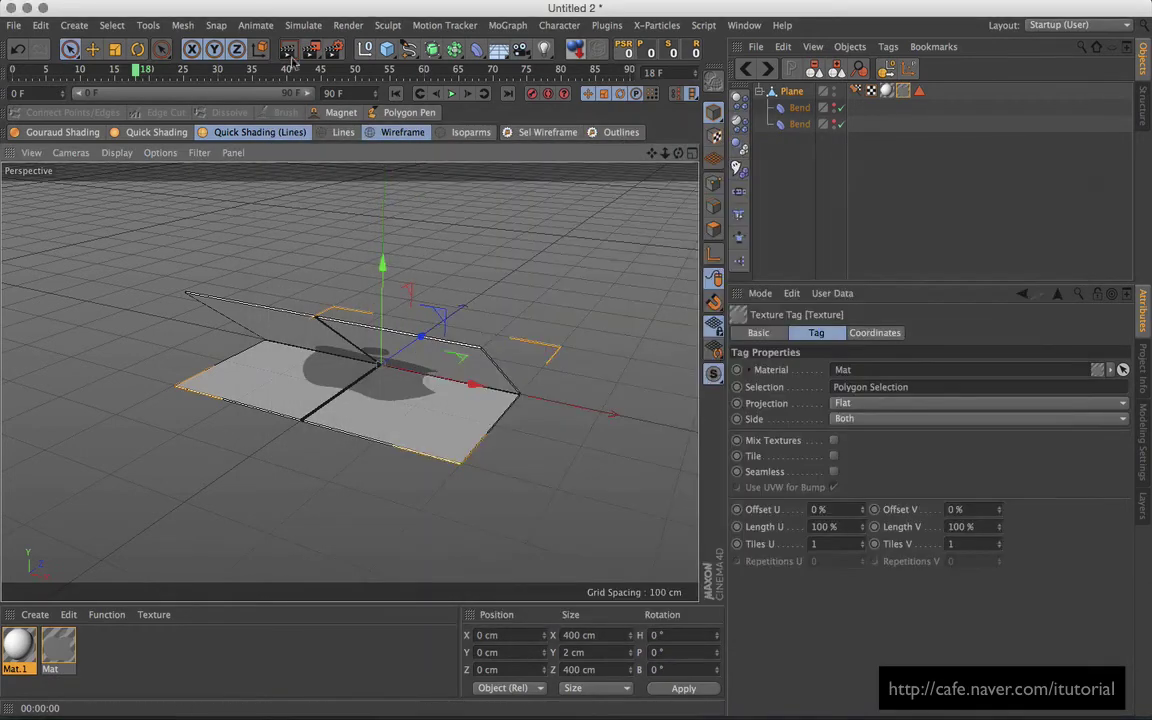
pyautogui.click(287, 49)
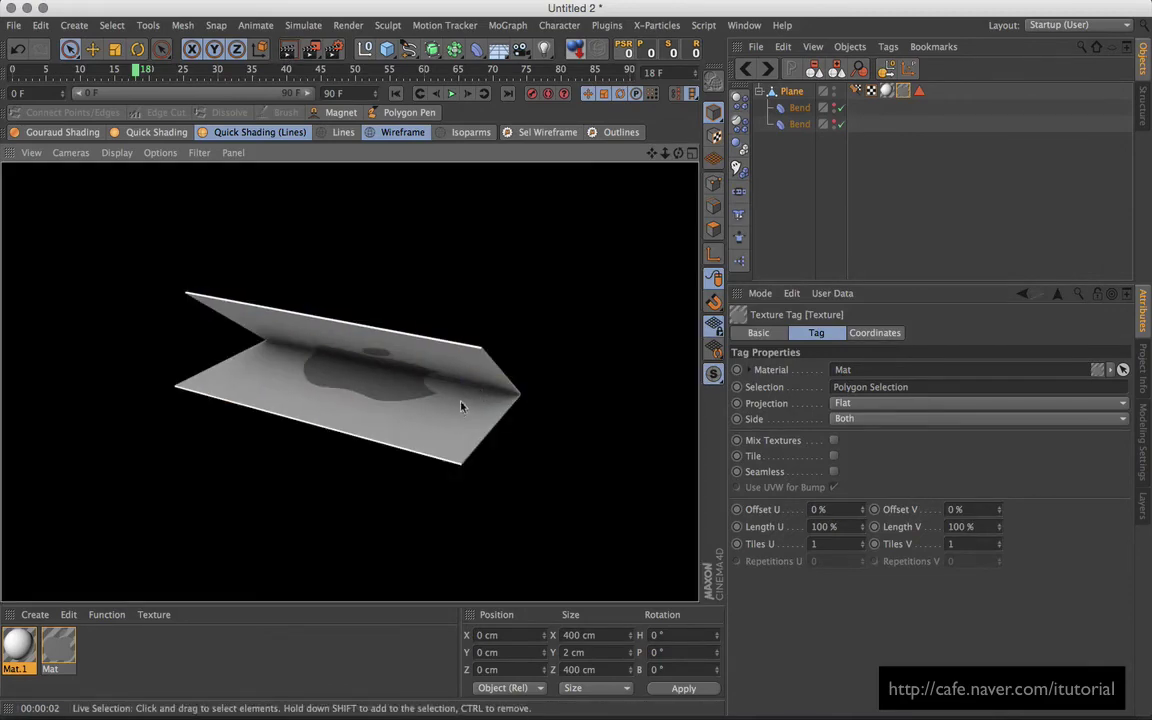
pyautogui.click(410, 396)
pyautogui.keyDown('alt'); pyautogui.moveTo(410, 396); pyautogui.dragTo(170, 527); pyautogui.keyUp('alt')
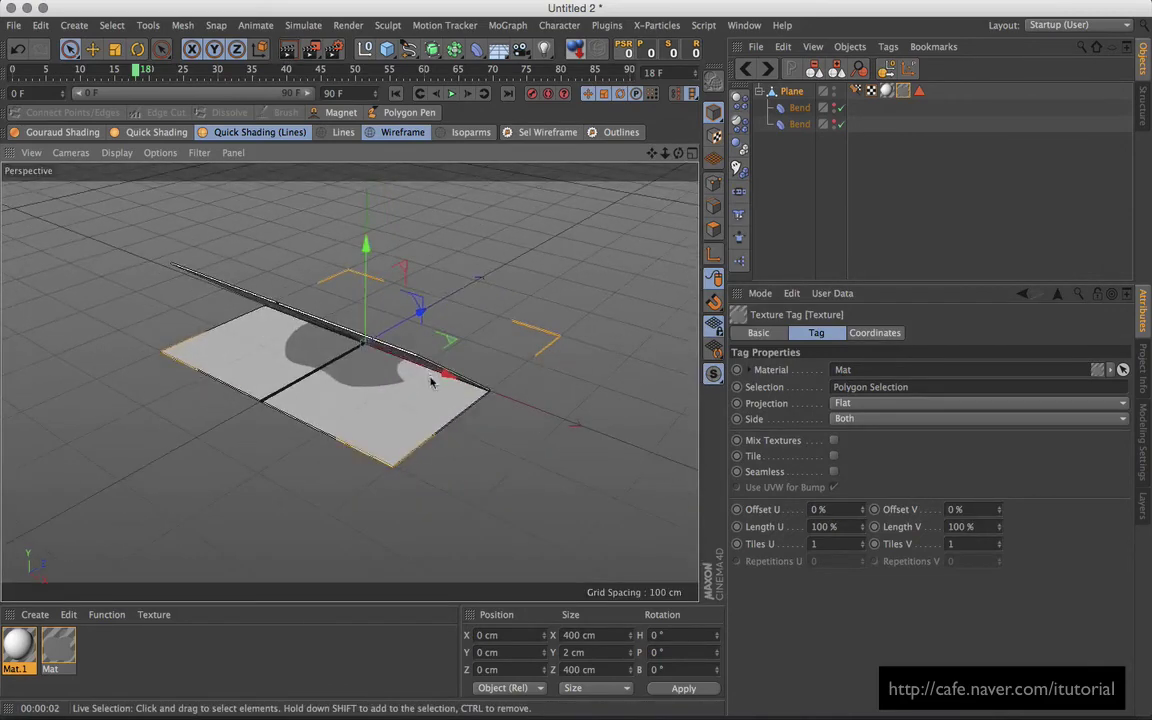
# - Scrub the animation to frame 41 and render the unbending plane
pyautogui.click(155, 75)
pyautogui.moveTo(155, 75); pyautogui.dragTo(293, 72)
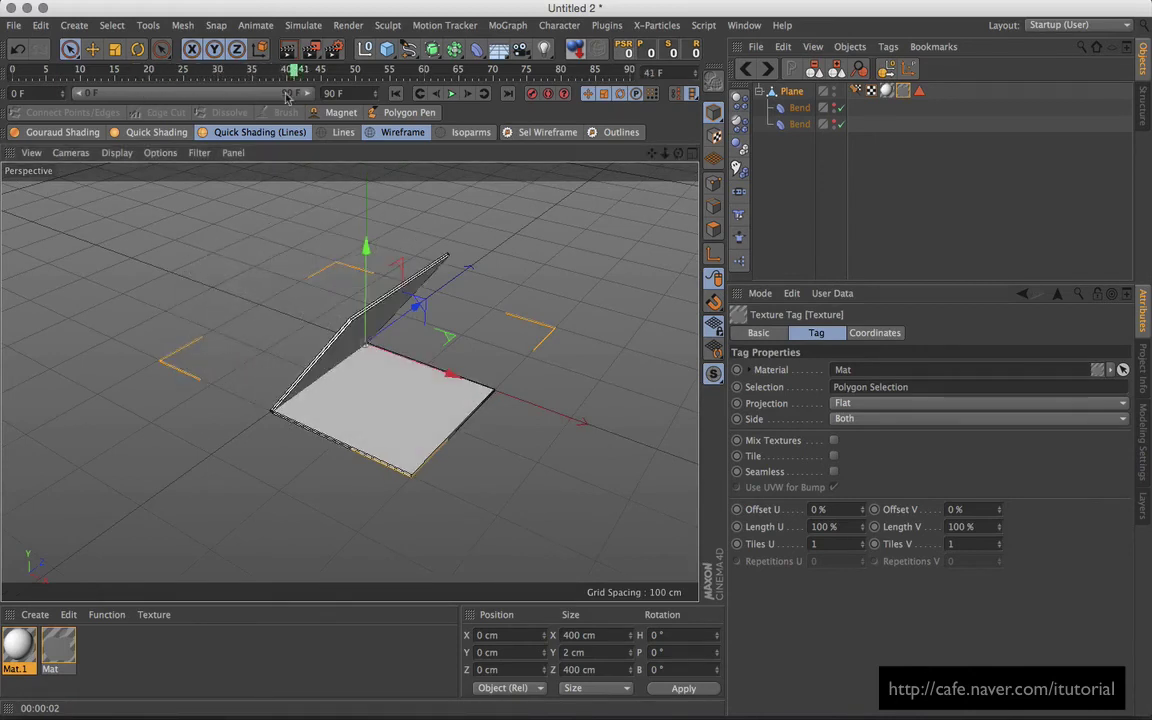
pyautogui.click(288, 54)
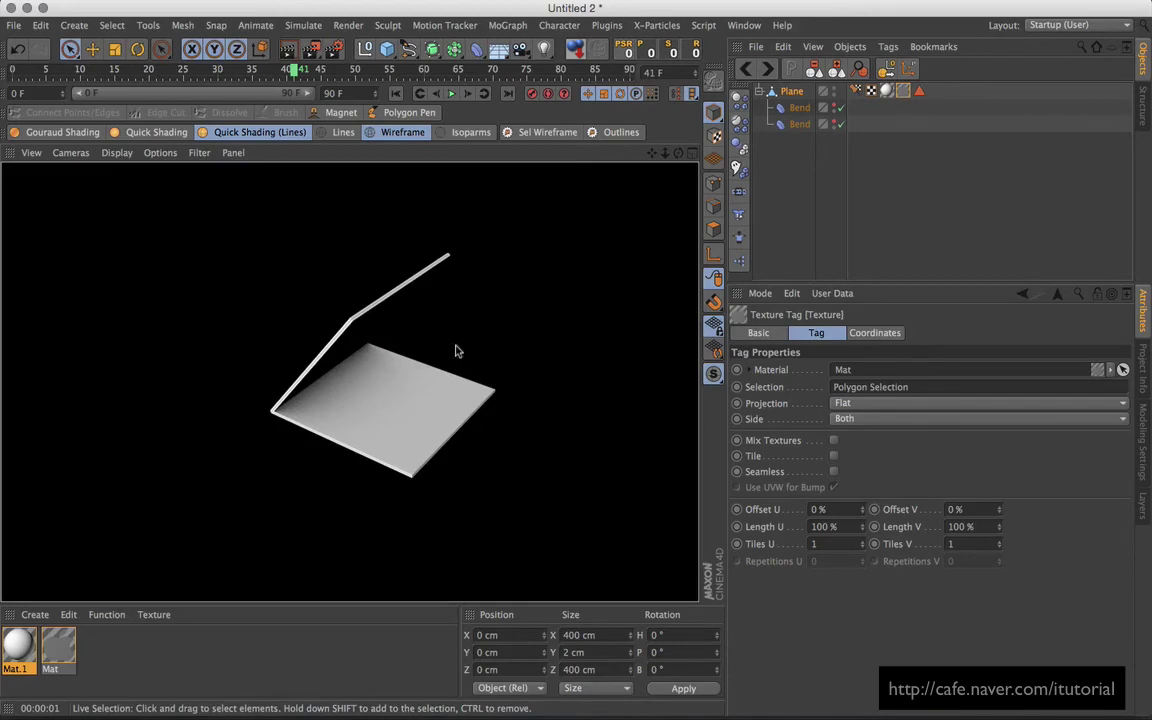
pyautogui.keyDown('alt'); pyautogui.moveTo(458, 350); pyautogui.dragTo(351, 160); pyautogui.keyUp('alt')
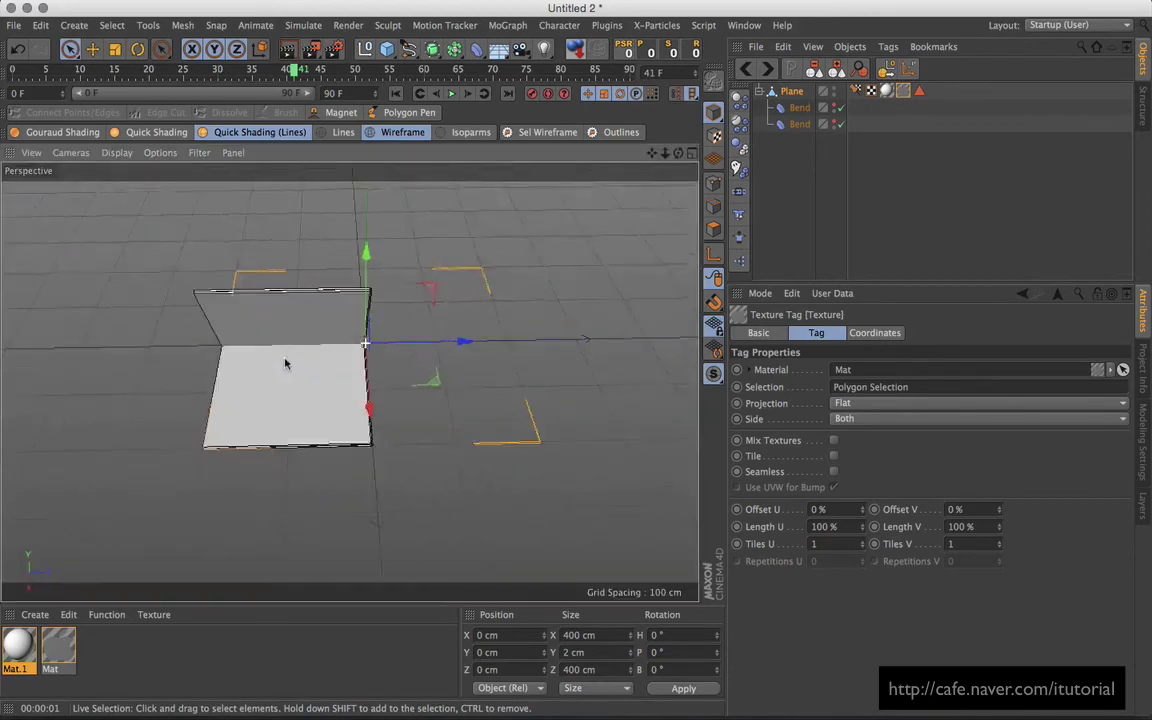
# - Check the fold at frame 12 and frame 49, orbiting down to see the stacked card edge-on
pyautogui.moveTo(293, 72); pyautogui.dragTo(95, 92)
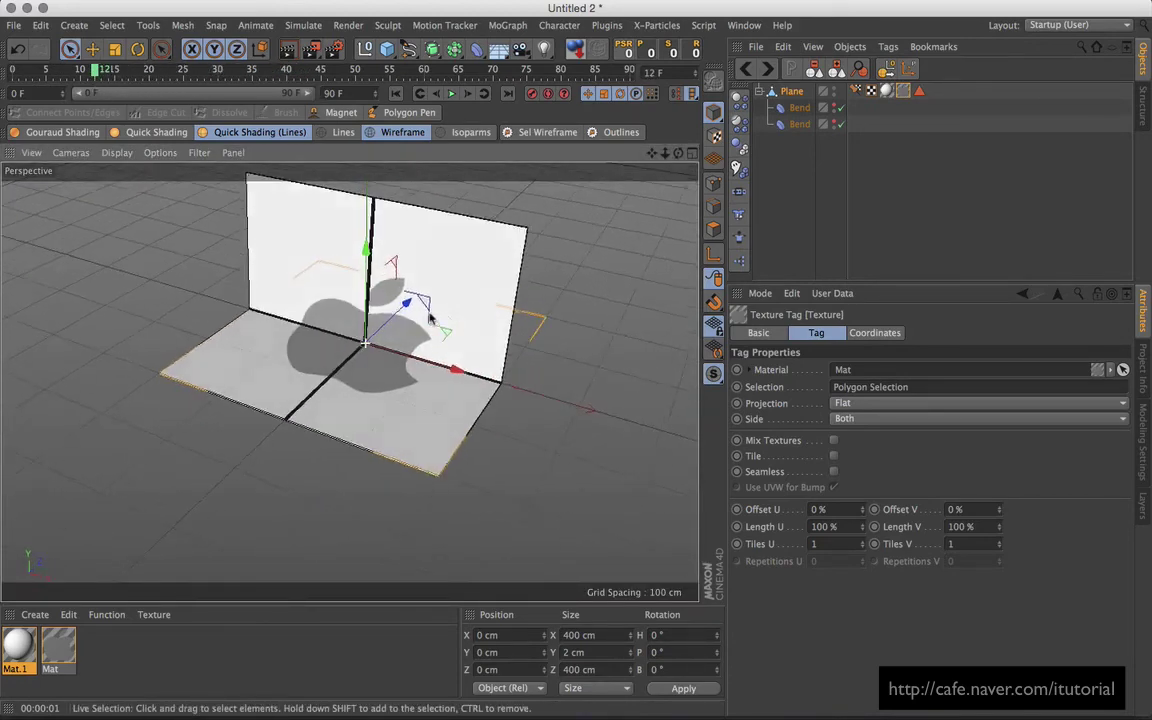
pyautogui.keyDown('alt'); pyautogui.moveTo(400, 270); pyautogui.dragTo(463, 332); pyautogui.keyUp('alt')
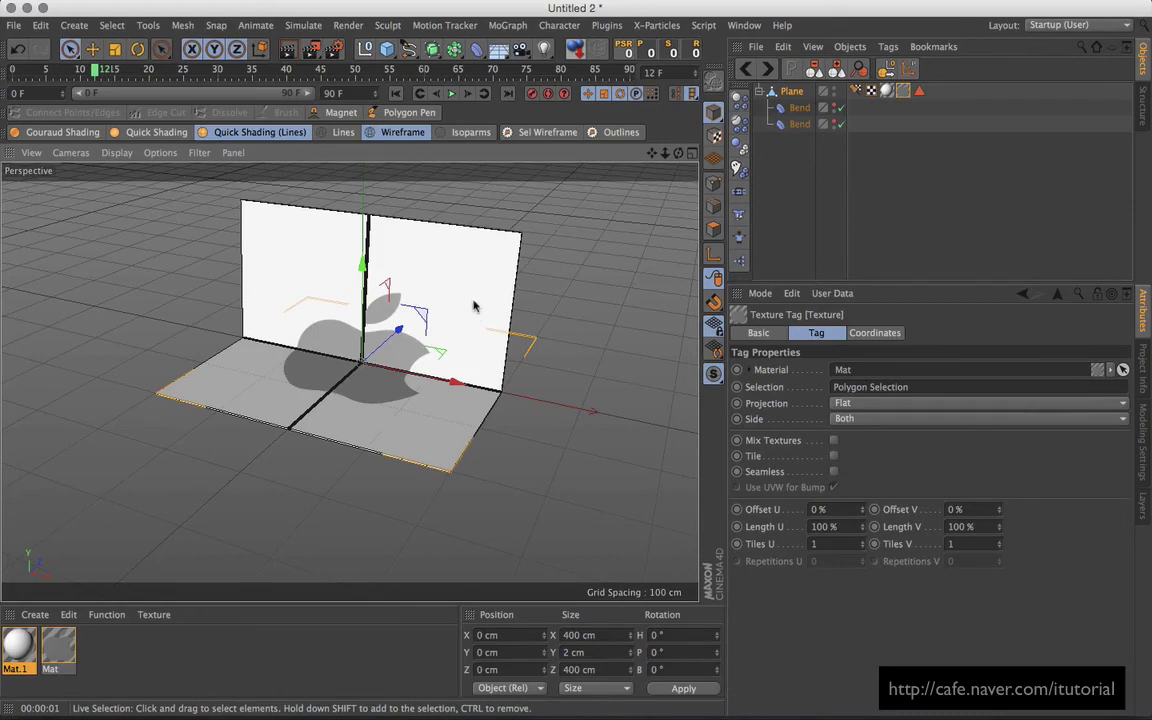
pyautogui.keyDown('alt'); pyautogui.moveTo(469, 330); pyautogui.dragTo(465, 334); pyautogui.keyUp('alt')
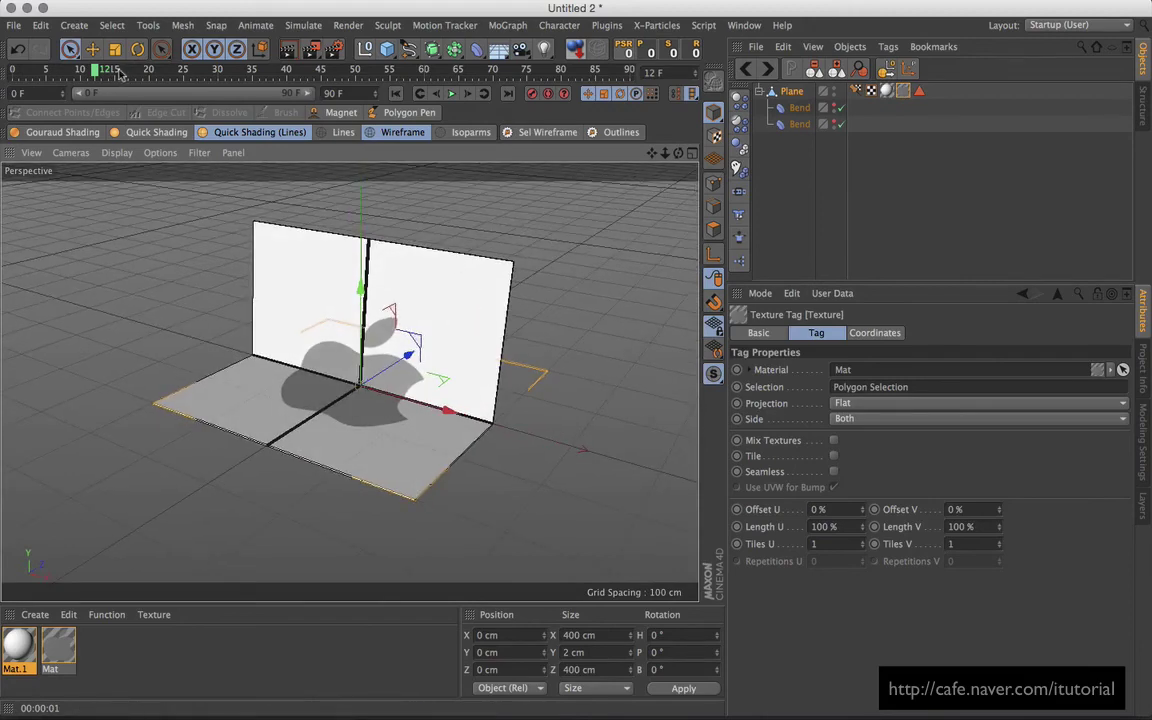
pyautogui.moveTo(118, 74)
pyautogui.mouseDown()
pyautogui.moveTo(280, 72)
pyautogui.moveTo(125, 88)
pyautogui.moveTo(348, 97)
pyautogui.mouseUp()
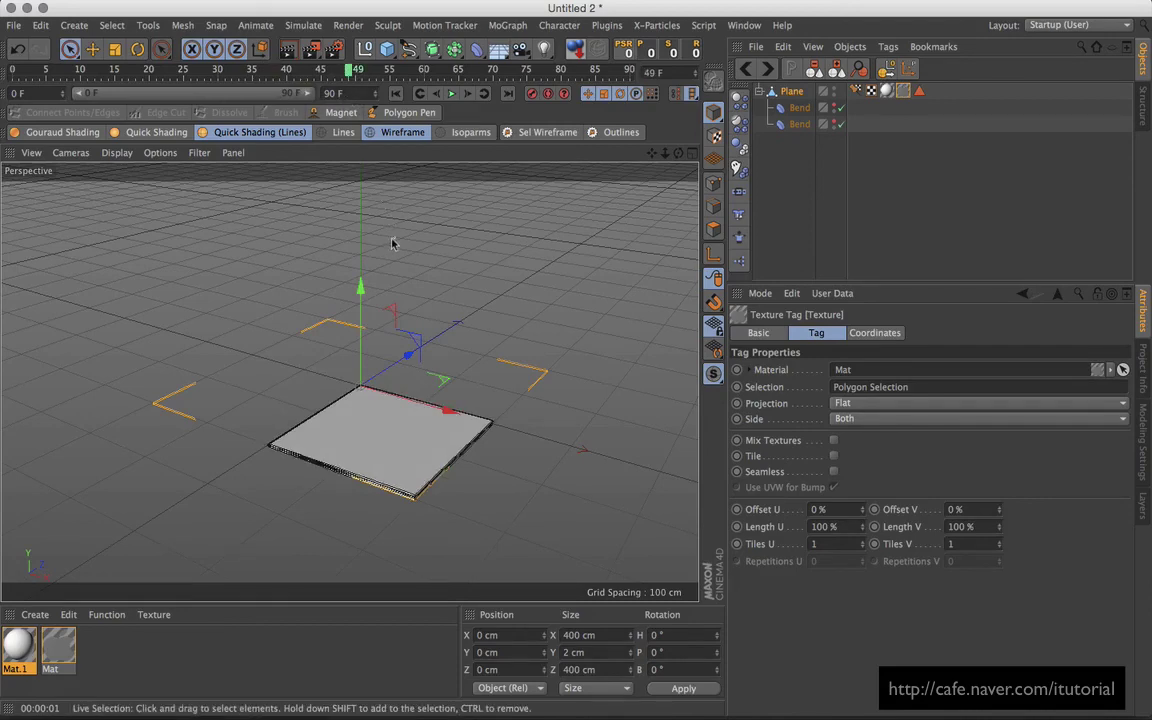
pyautogui.moveTo(393, 239)
pyautogui.keyDown('alt'); pyautogui.mouseDown()
pyautogui.moveTo(419, 234)
pyautogui.moveTo(388, 237)
pyautogui.mouseUp(); pyautogui.keyUp('alt')
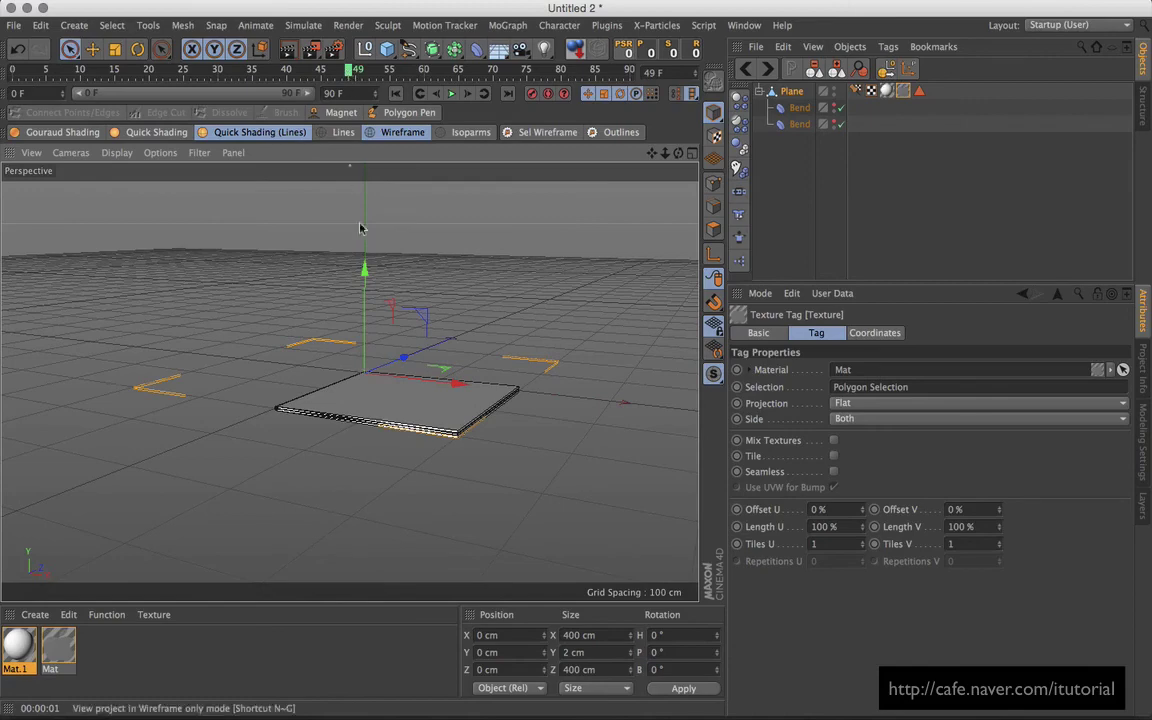
pyautogui.keyDown('alt'); pyautogui.moveTo(434, 377); pyautogui.dragTo(537, 415); pyautogui.keyUp('alt')
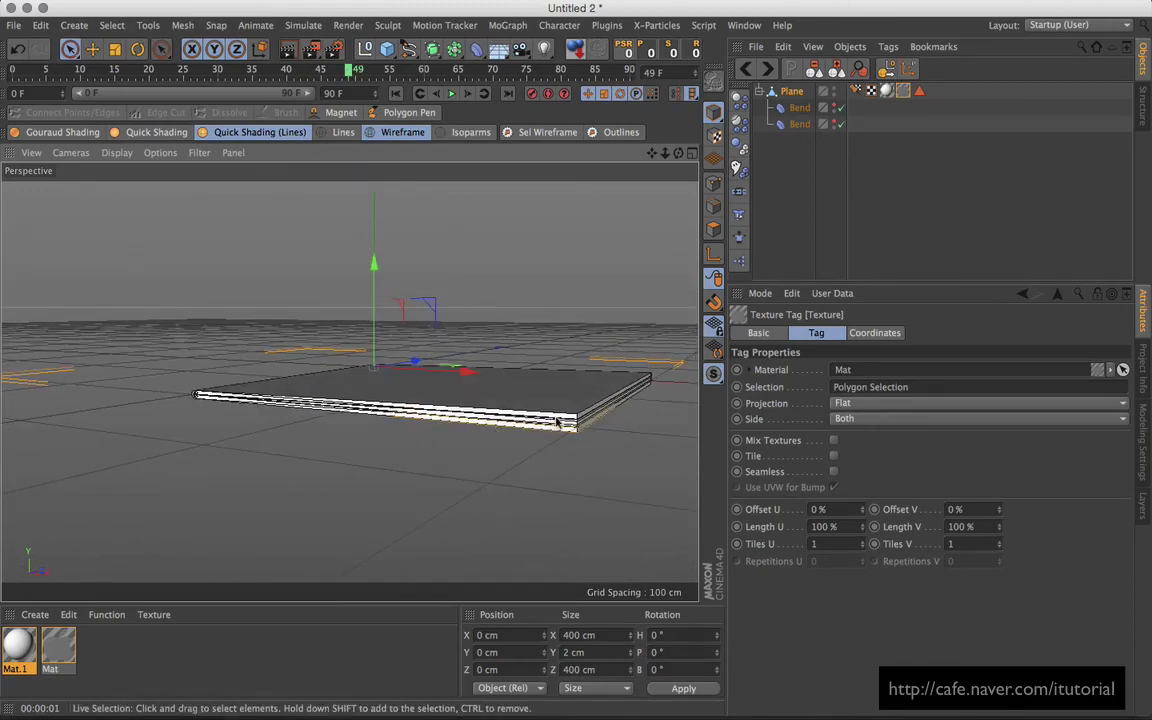
# - Set the second Bend's Strength to 178° at frame 50 and render the closed card
pyautogui.click(799, 124)
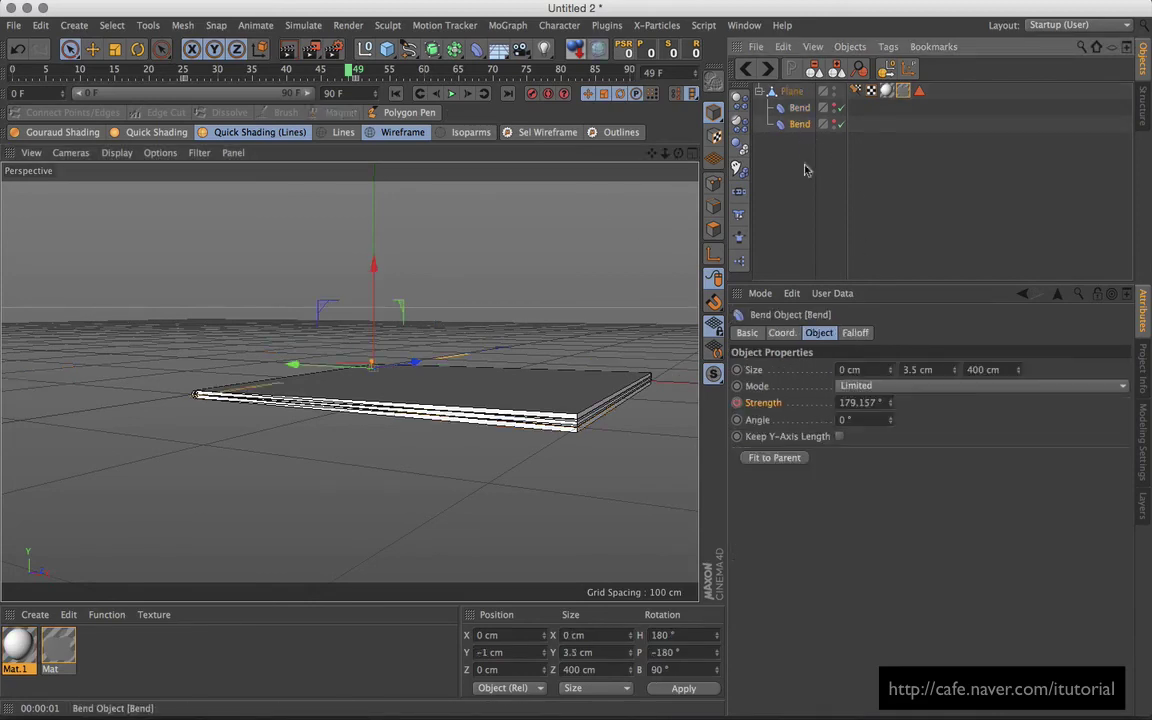
pyautogui.click(357, 71)
pyautogui.moveTo(890, 401); pyautogui.dragTo(891, 408)
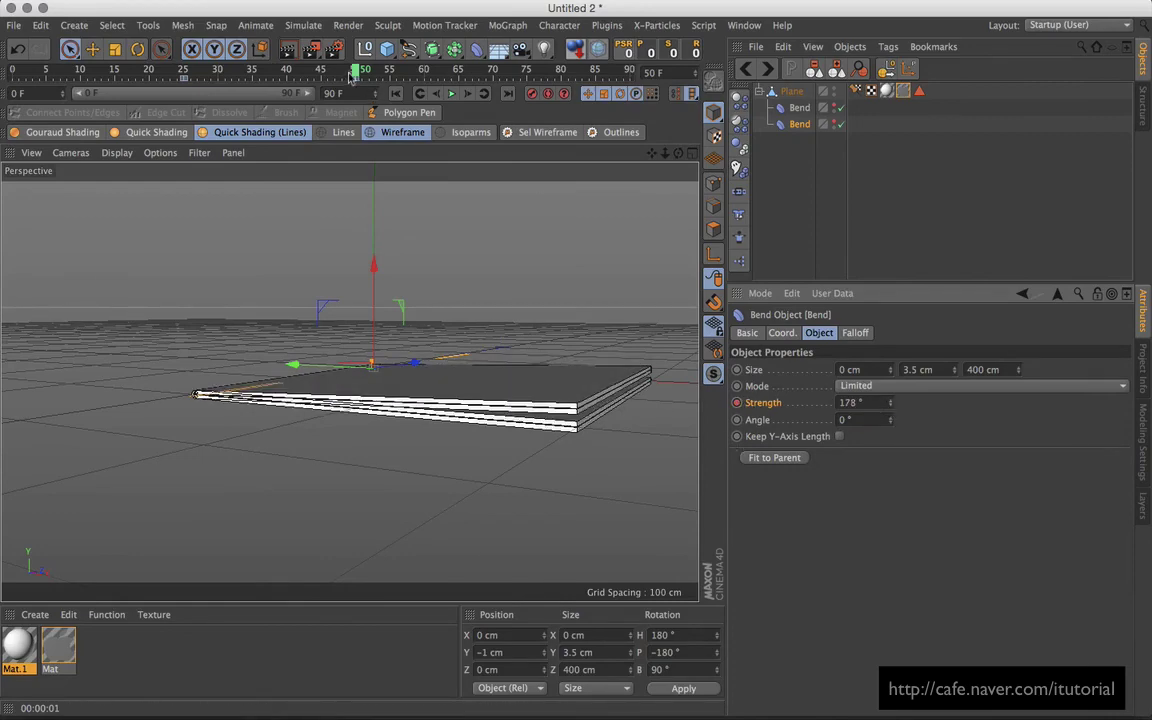
pyautogui.moveTo(357, 71)
pyautogui.mouseDown()
pyautogui.moveTo(197, 86)
pyautogui.moveTo(378, 71)
pyautogui.mouseUp()
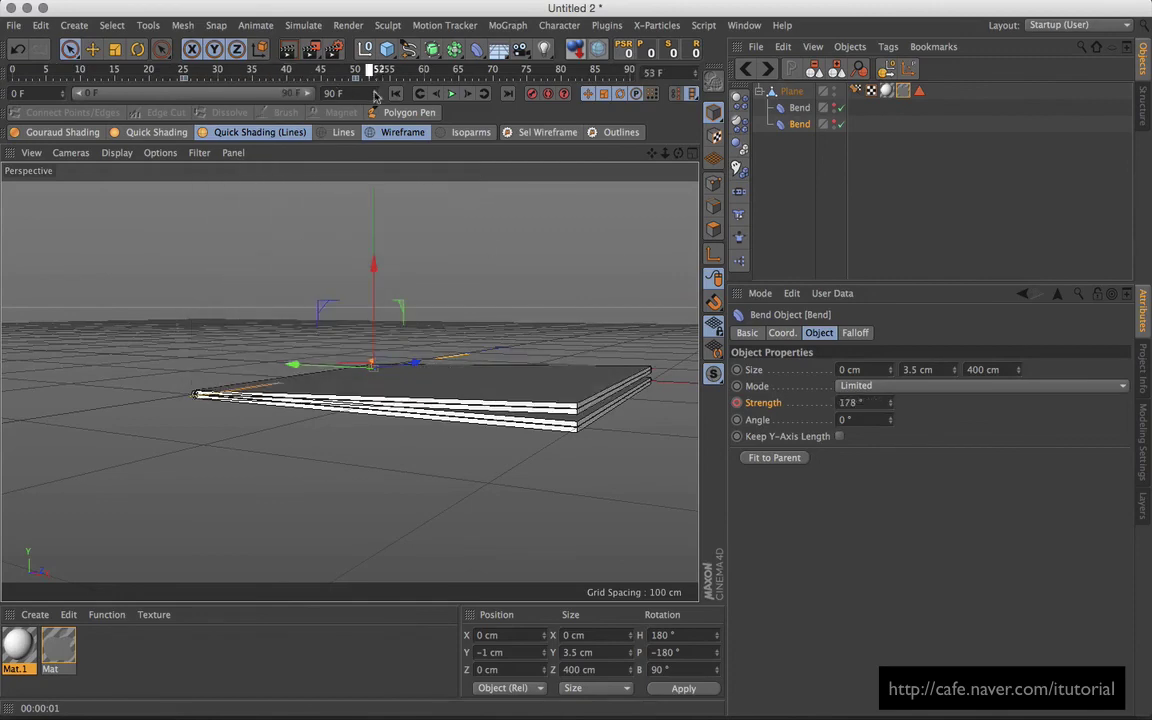
pyautogui.keyDown('alt'); pyautogui.moveTo(463, 342); pyautogui.dragTo(477, 386); pyautogui.keyUp('alt')
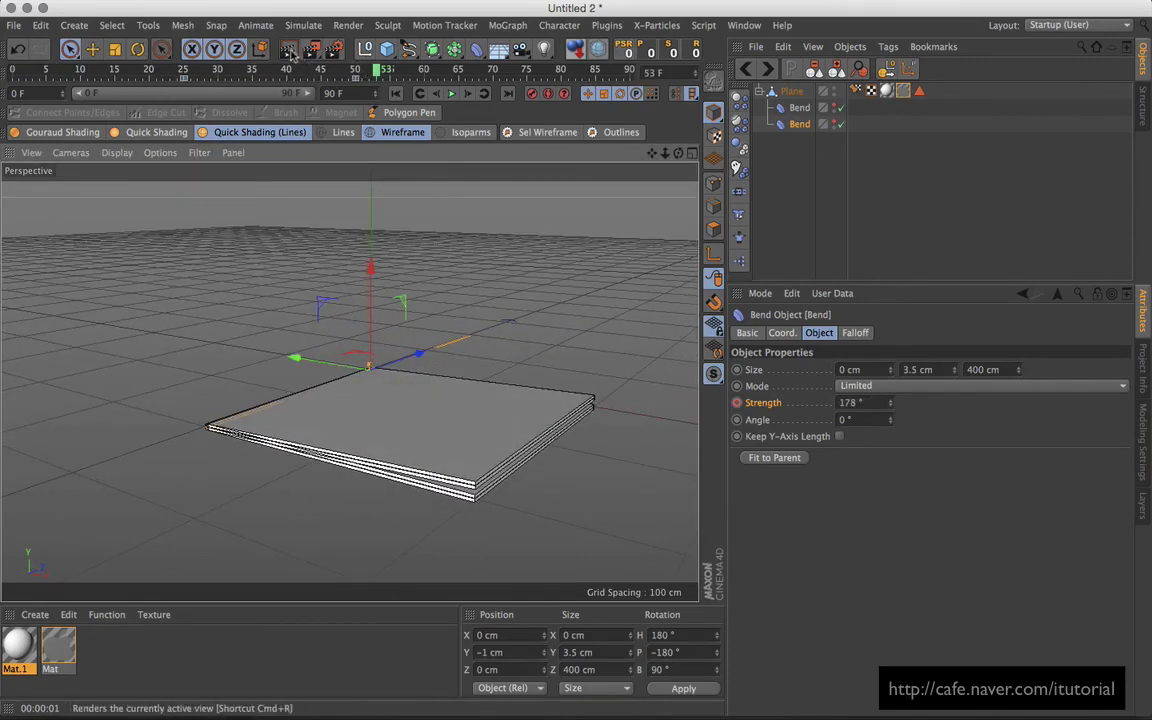
pyautogui.hotkey('ctrl', 'r')
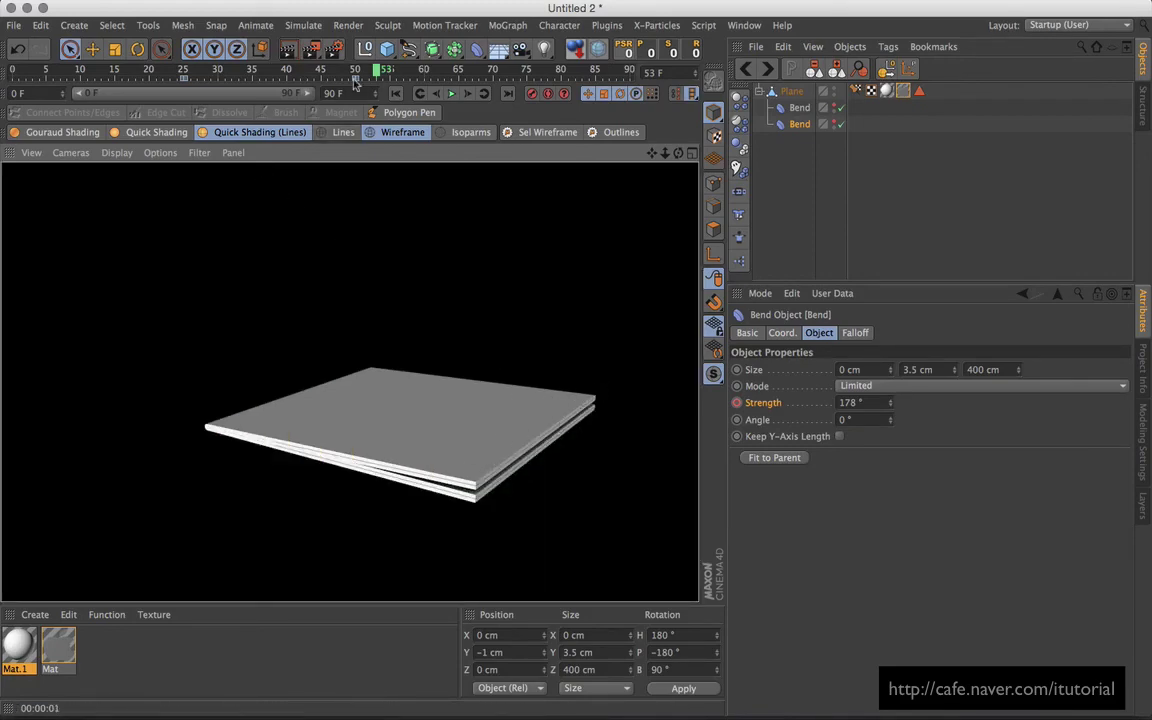
pyautogui.moveTo(321, 72); pyautogui.dragTo(130, 84)
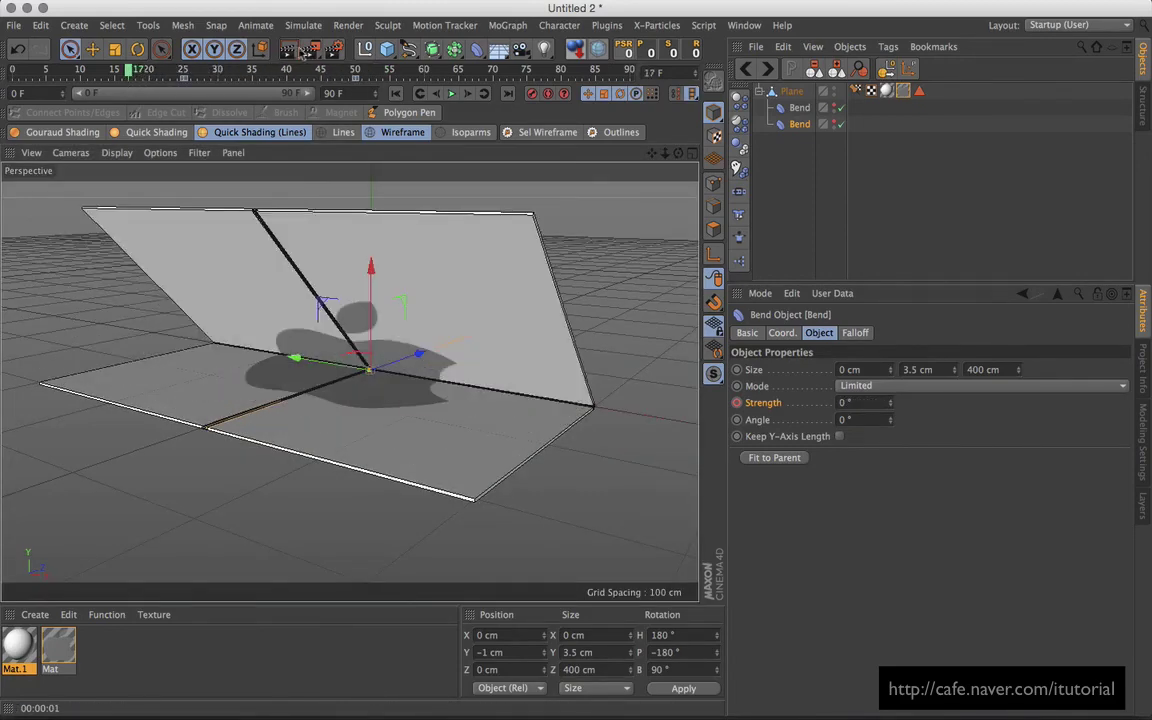
# - Render the half-open card at frame 17, dismiss the stray menu and reselect the Plane
pyautogui.hotkey('ctrl', 'r')
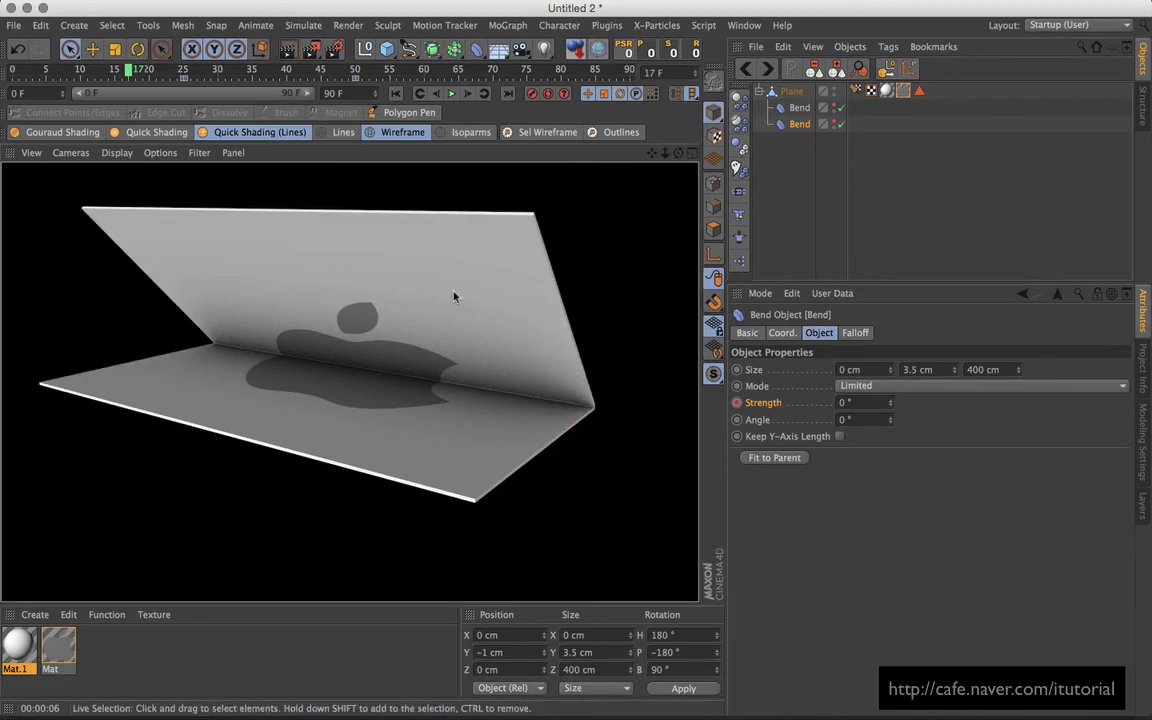
pyautogui.click(507, 25)
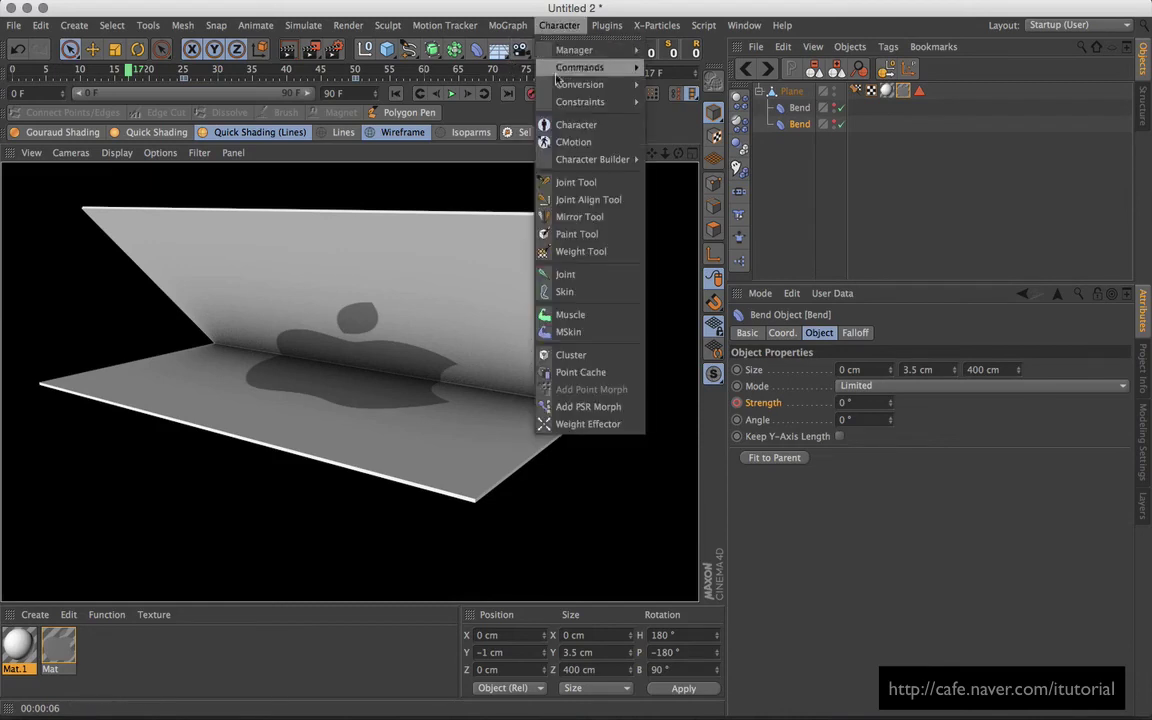
pyautogui.click(663, 175)
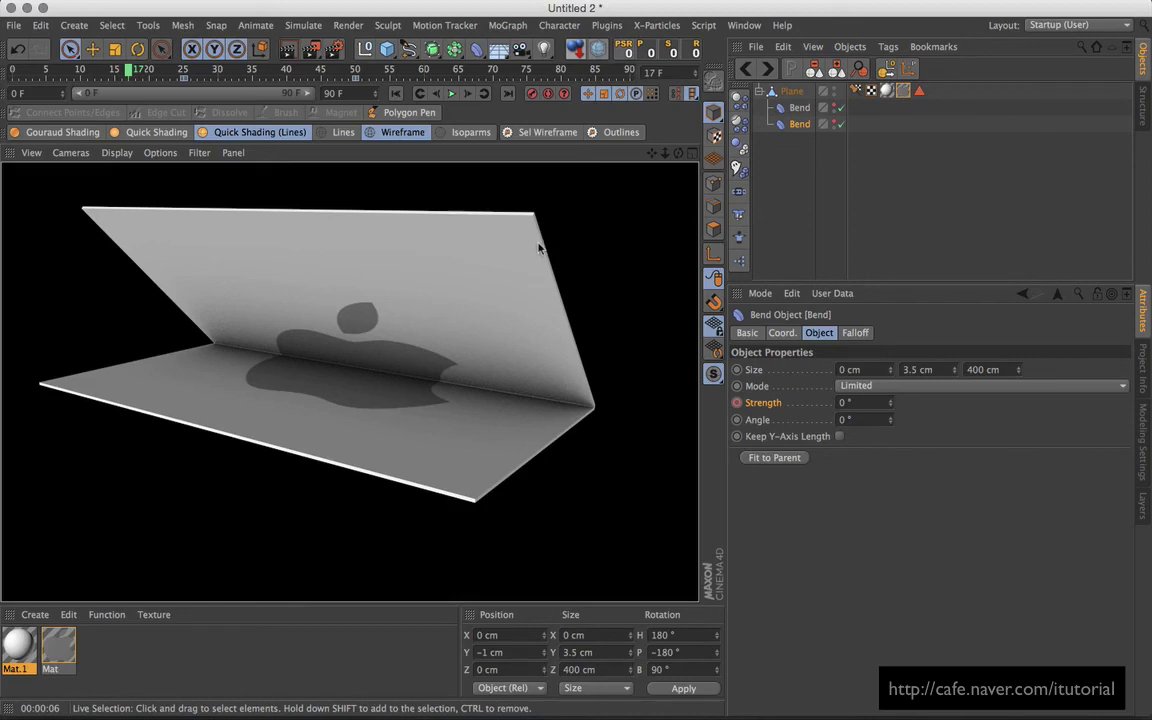
pyautogui.click(792, 92)
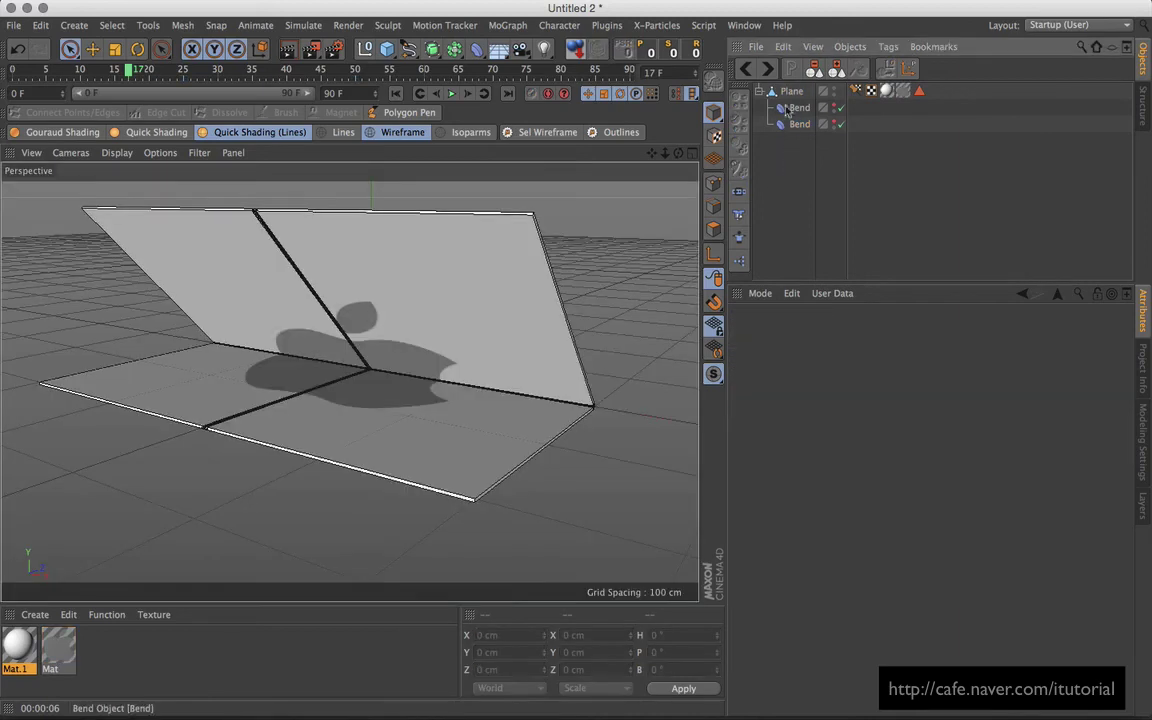